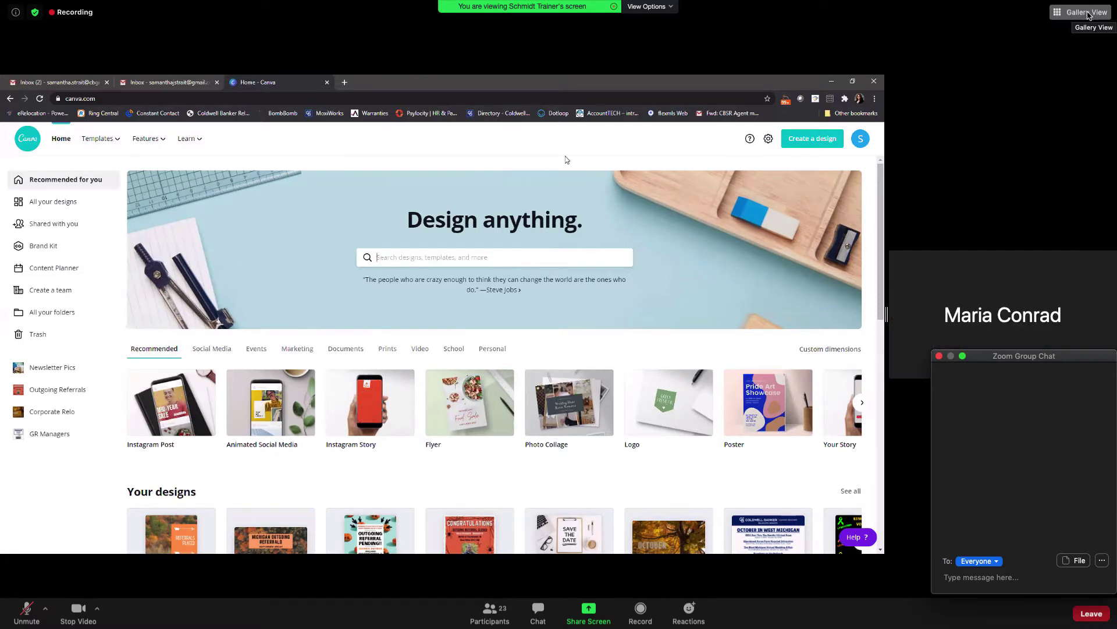
Step: Move the group chat window so it sits just below the speaker's video
{"action": "left_click_drag", "start_coordinate": [995, 348], "coordinate": [976, 389]}
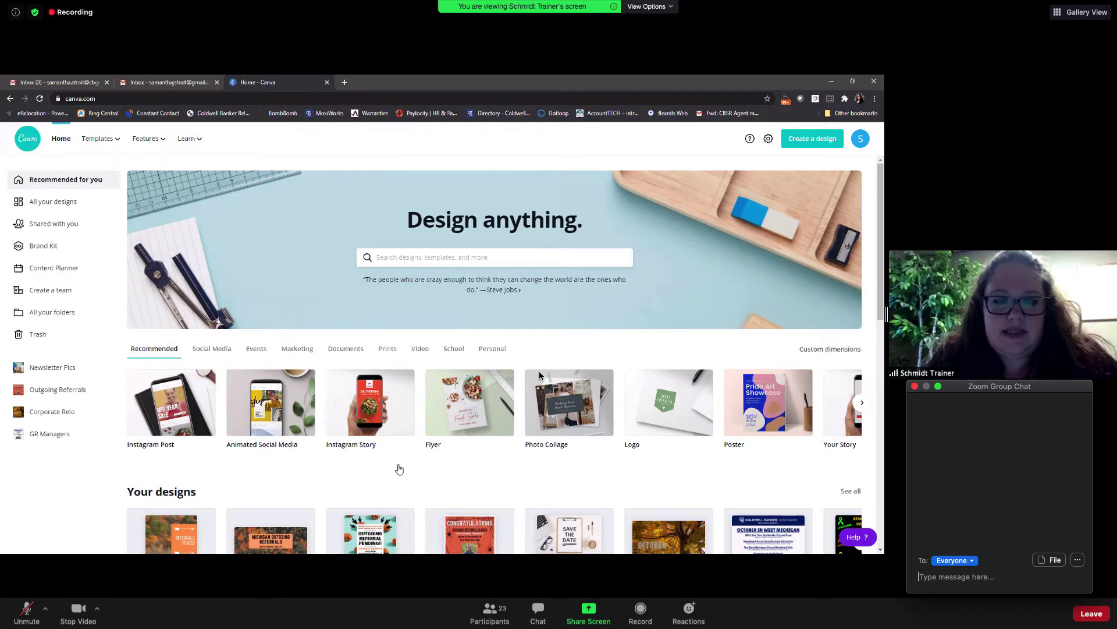
{"action": "key", "text": "XF86AudioRaiseVolume"}
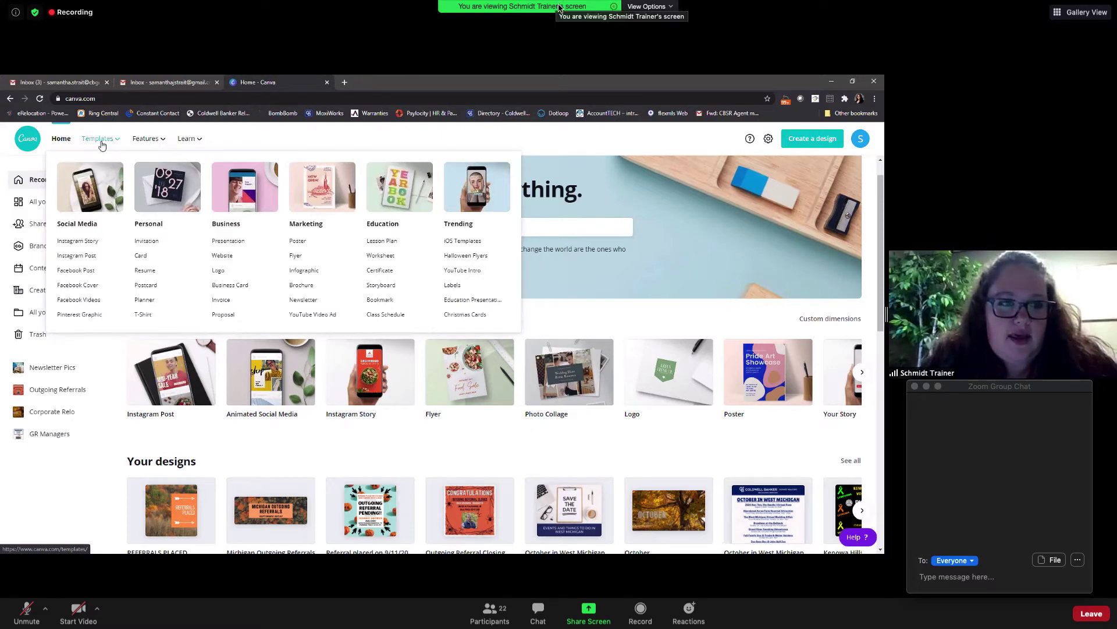
{"action": "left_click", "coordinate": [647, 7]}
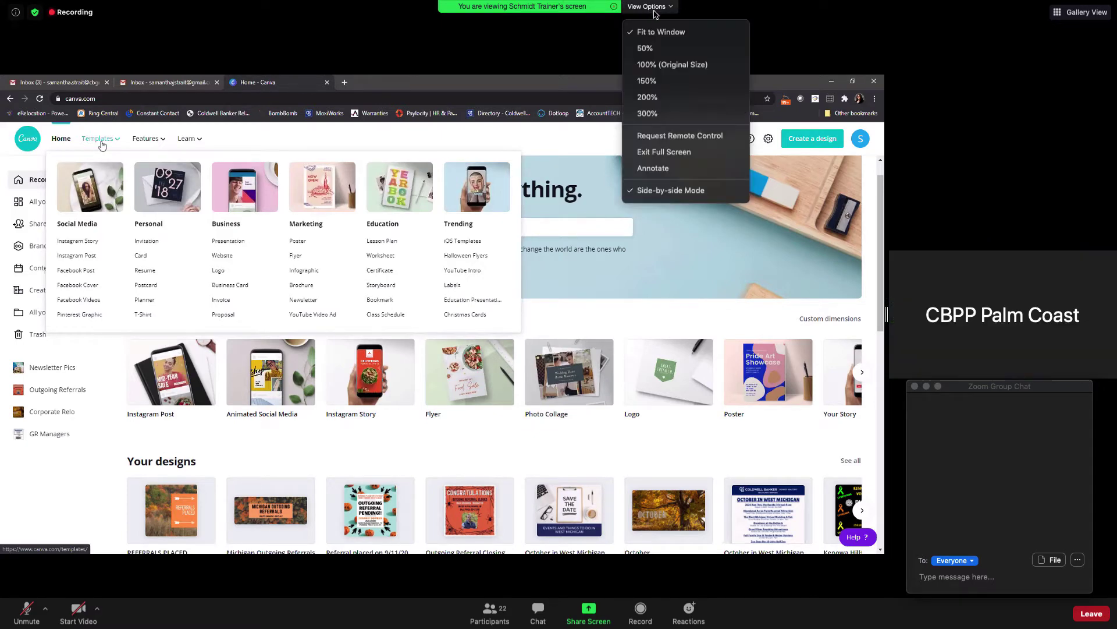
Step: Open a private chat with the phone-connected participant from the participants list and close the list
{"action": "left_click", "coordinate": [489, 611]}
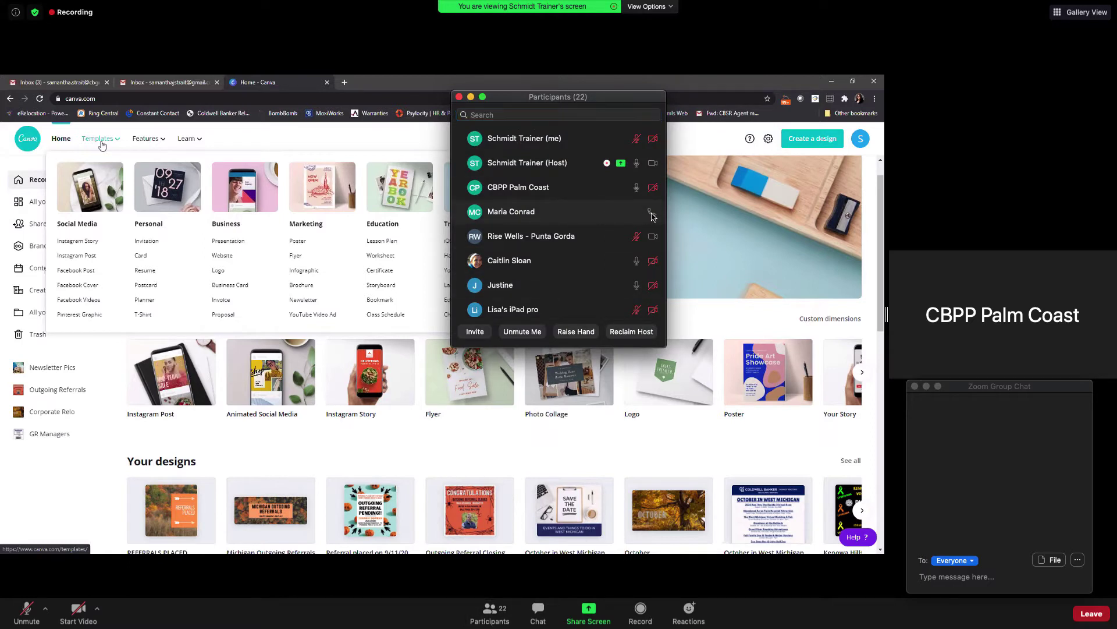
{"action": "left_click", "coordinate": [602, 217]}
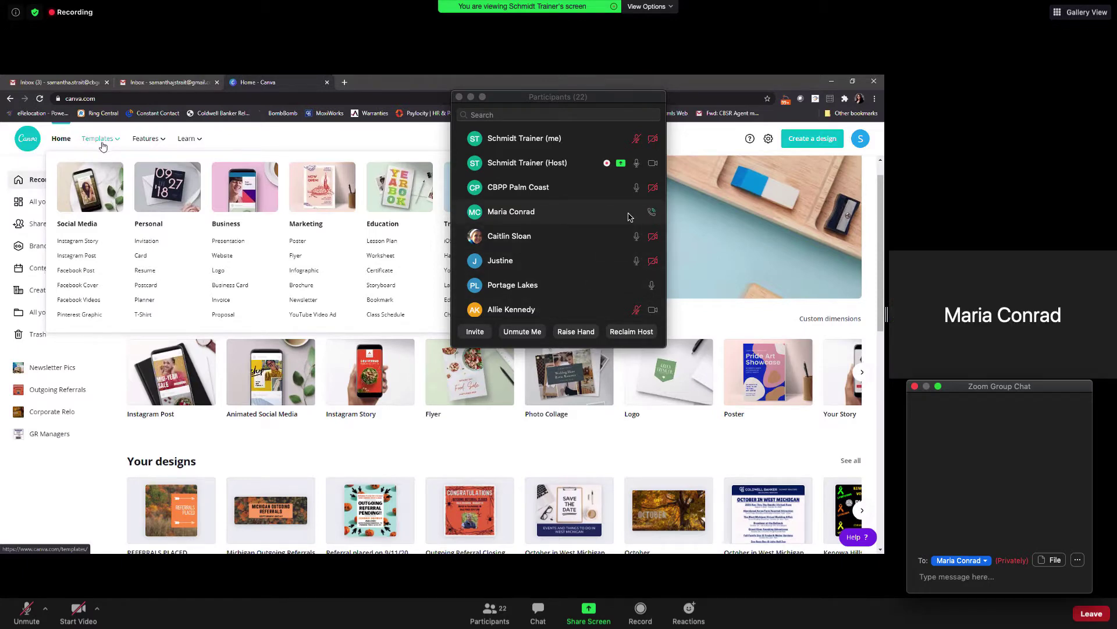
{"action": "left_click", "coordinate": [656, 217]}
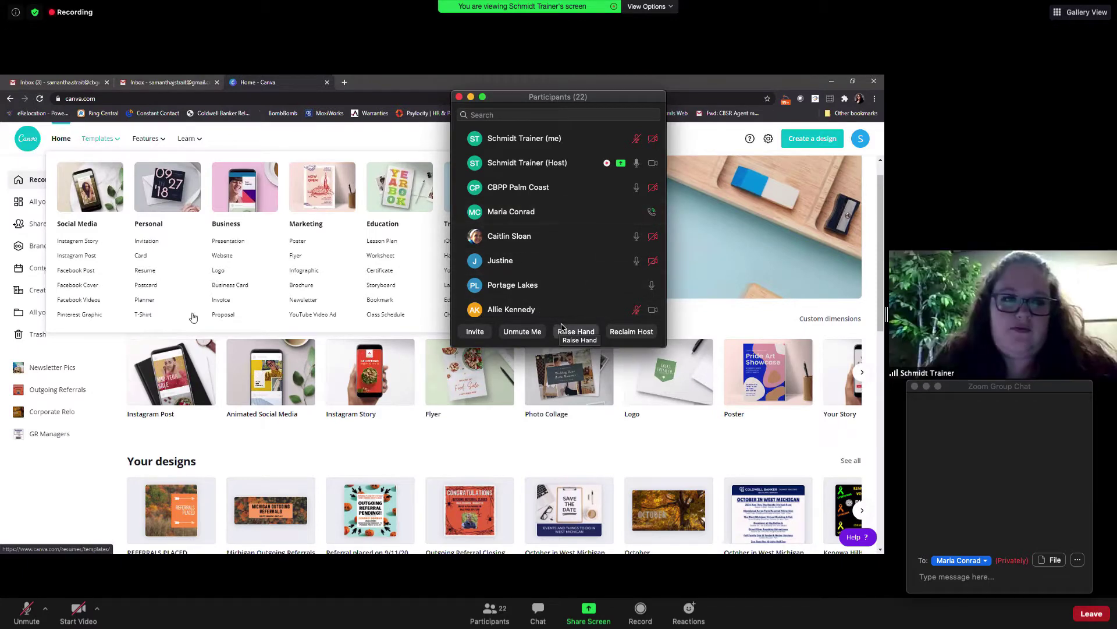
{"action": "left_click", "coordinate": [459, 97]}
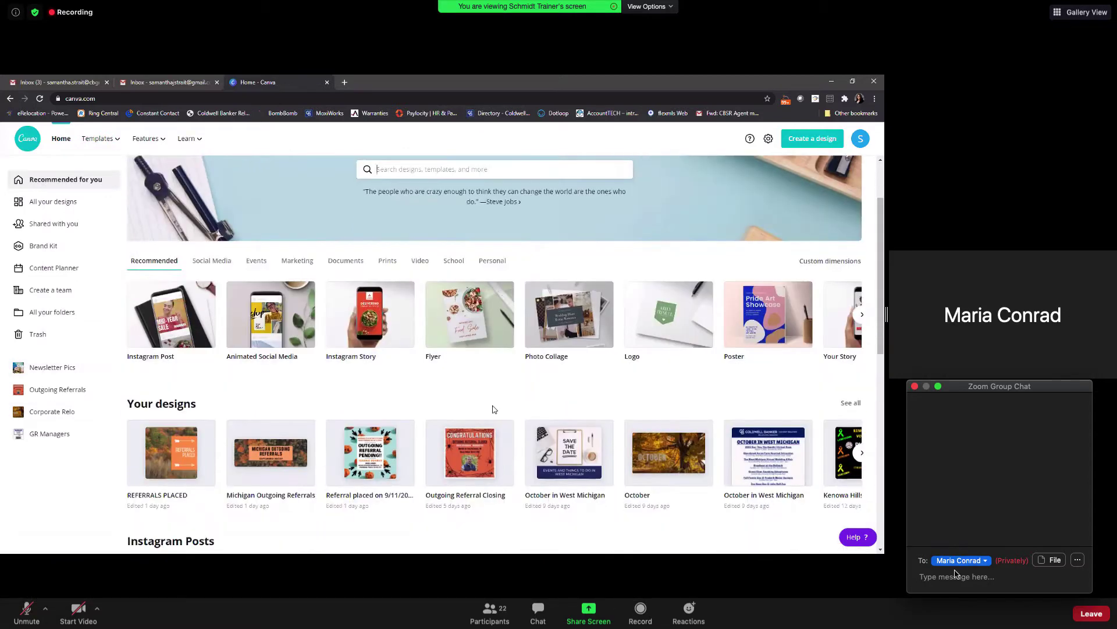
Step: Send the participant the private message "Please mute. Thanks!"
{"action": "type", "text": "Please mu"}
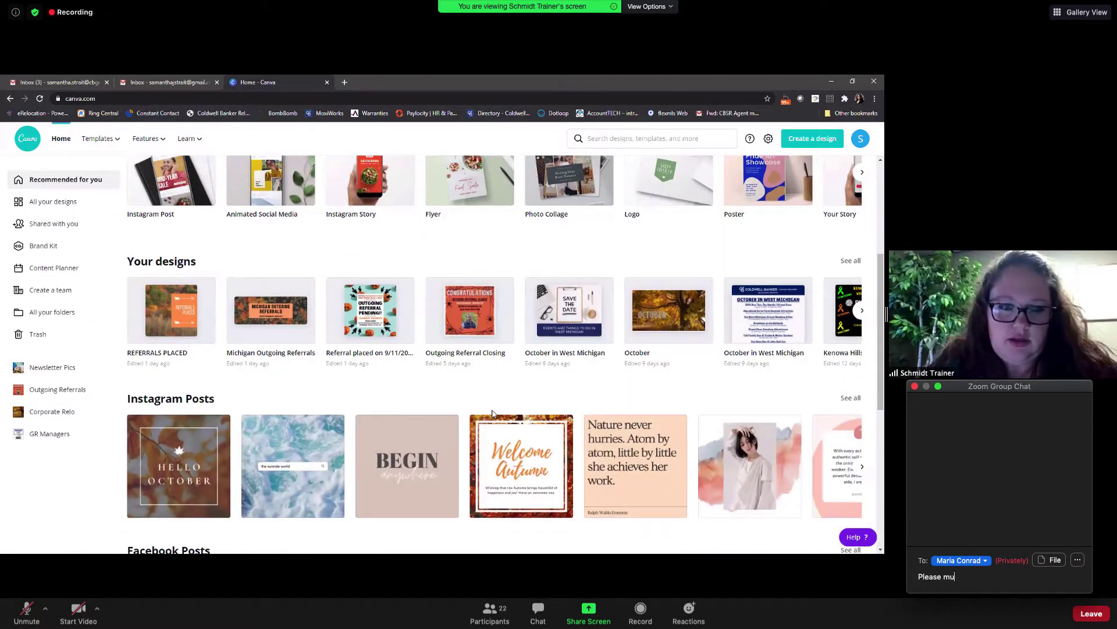
{"action": "type", "text": "te. Thanks!"}
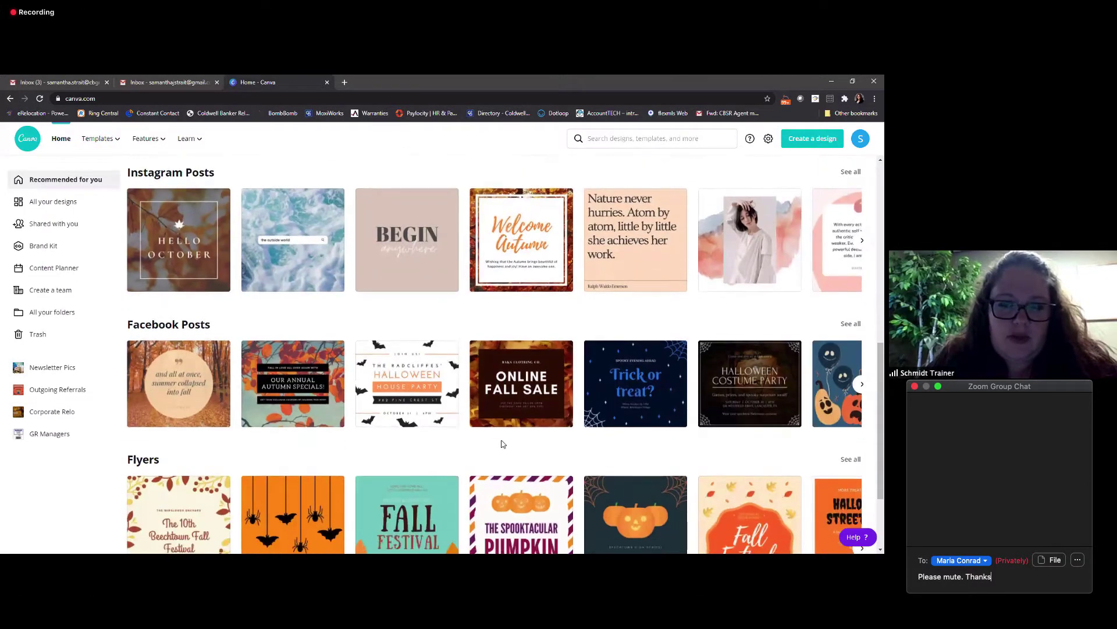
{"action": "key", "text": "Return"}
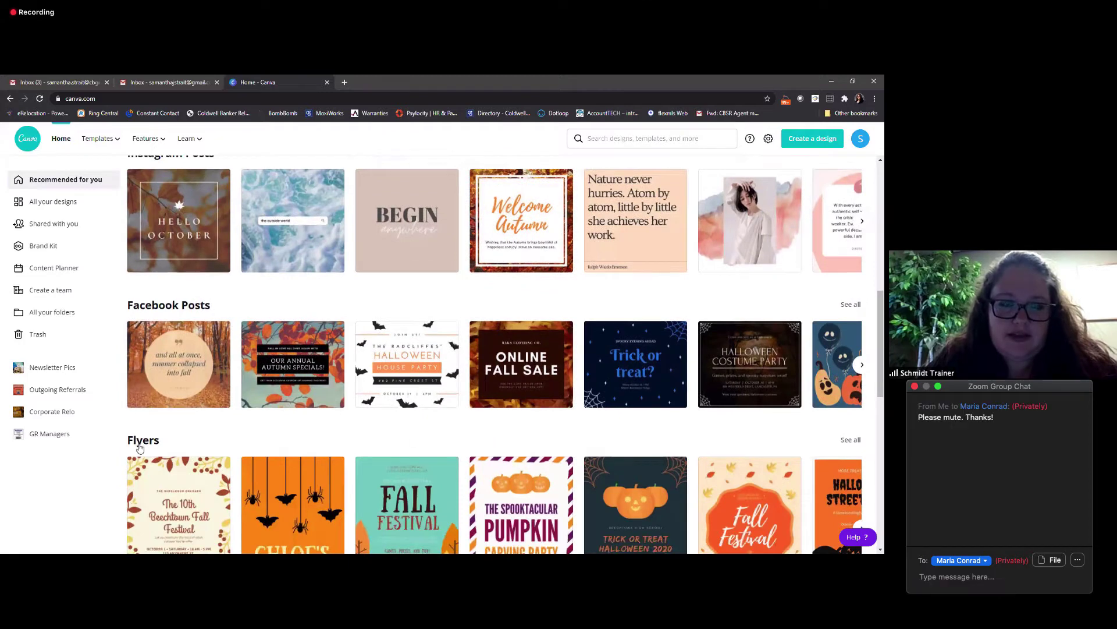
Step: Set the chat recipient back to Everyone
{"action": "left_click", "coordinate": [985, 560]}
{"action": "scroll", "coordinate": [997, 430], "scroll_direction": "up", "scroll_amount": 10}
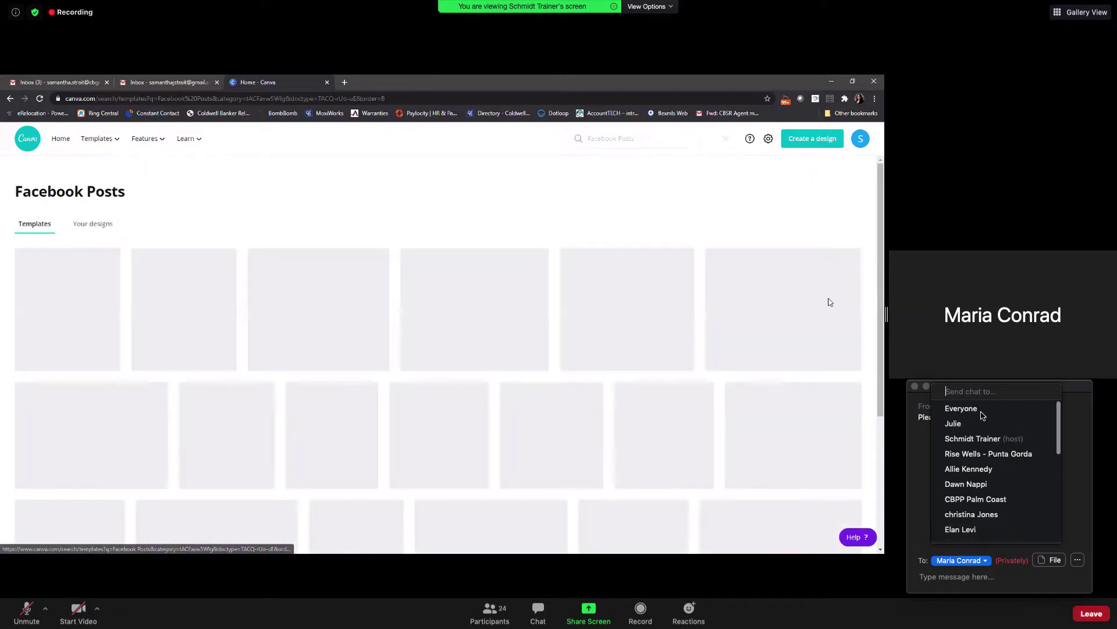
{"action": "left_click", "coordinate": [981, 408]}
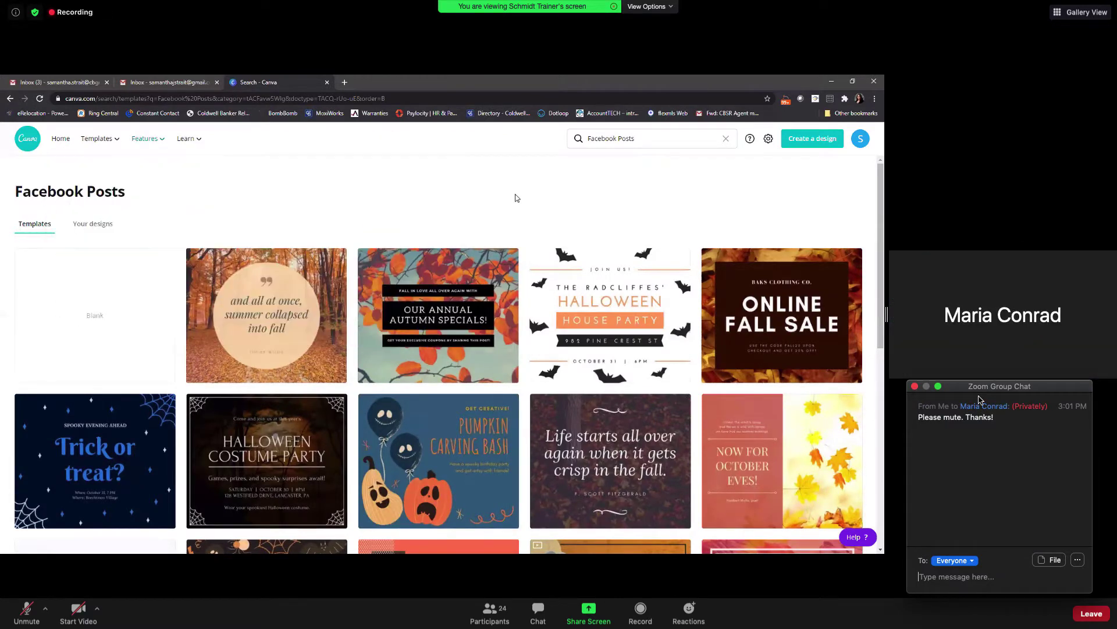
Step: Start a blank design from the Facebook Posts templates
{"action": "left_click", "coordinate": [115, 333]}
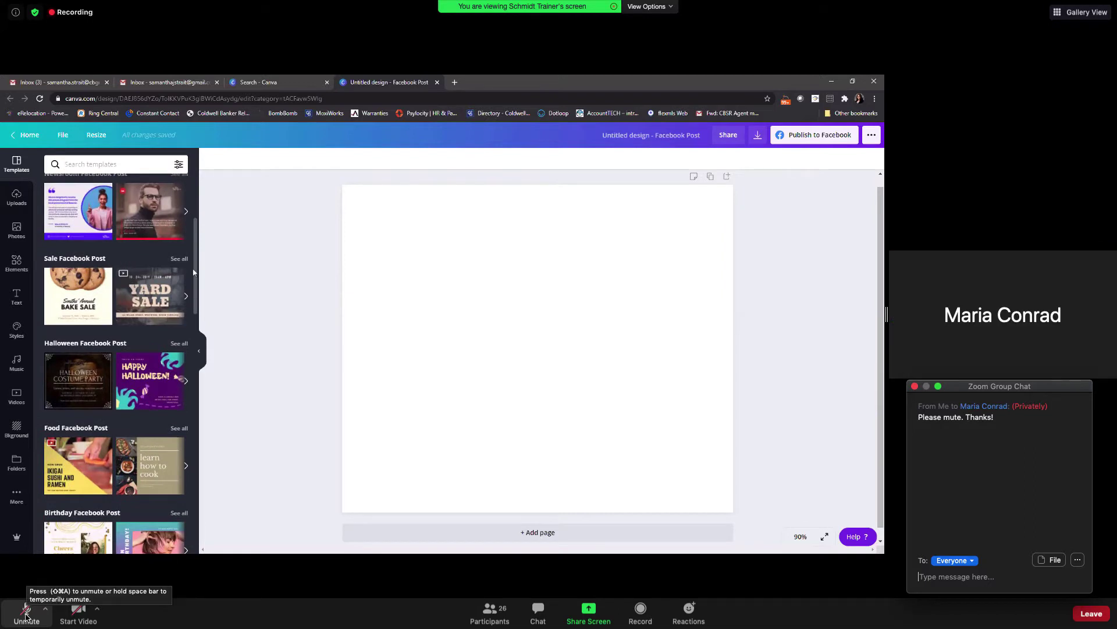
Step: Unmute the microphone to speak in the meeting and mute it again, twice
{"action": "left_click", "coordinate": [25, 614]}
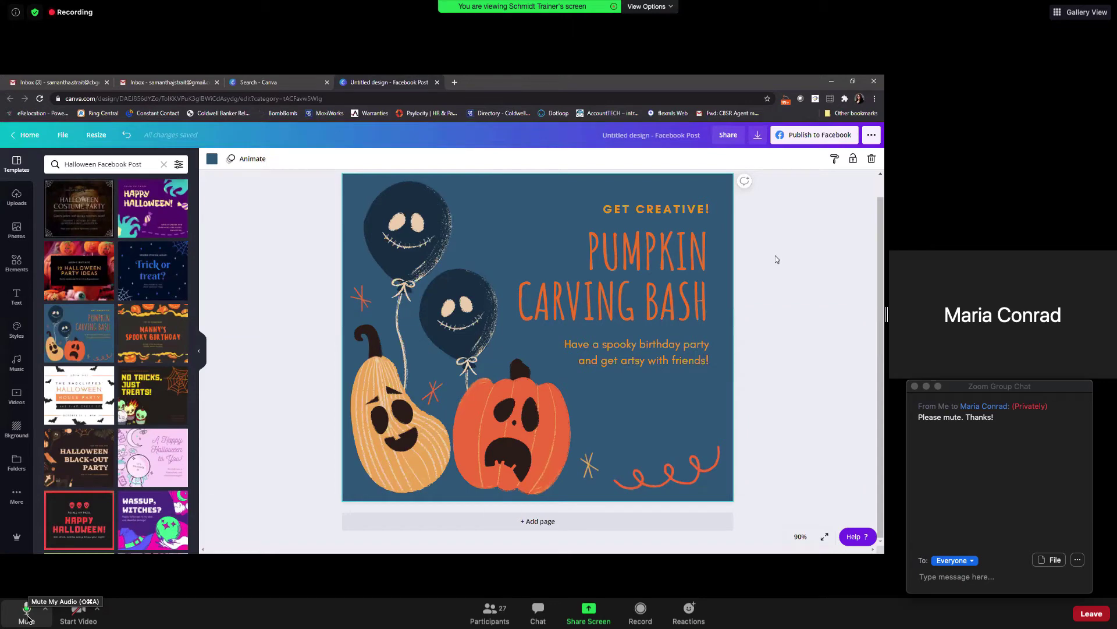
{"action": "left_click", "coordinate": [27, 618]}
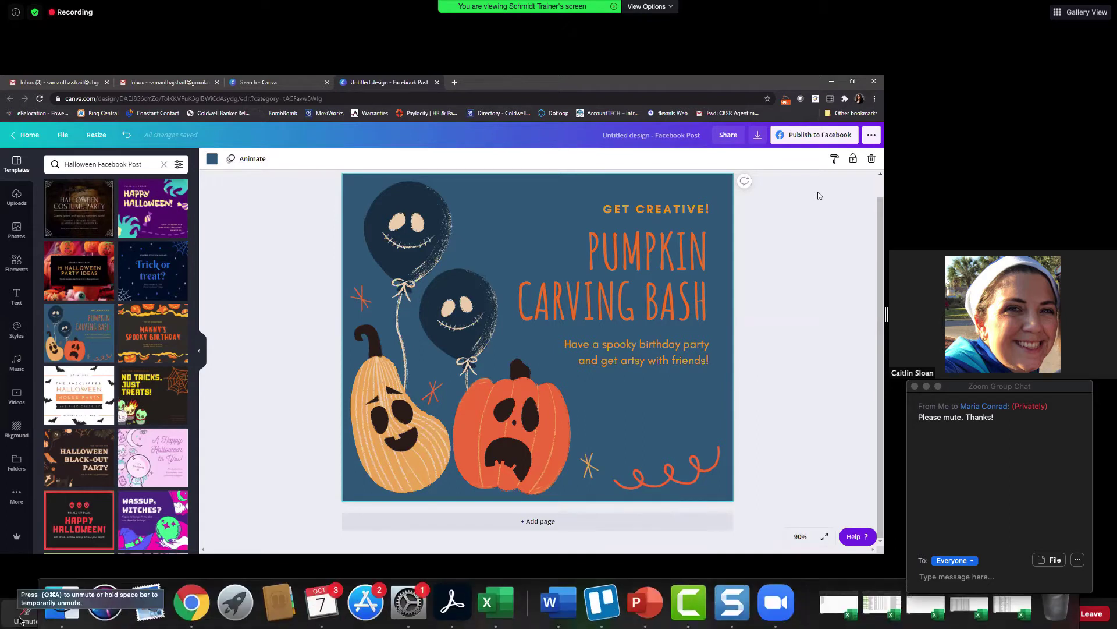
{"action": "left_click", "coordinate": [19, 620]}
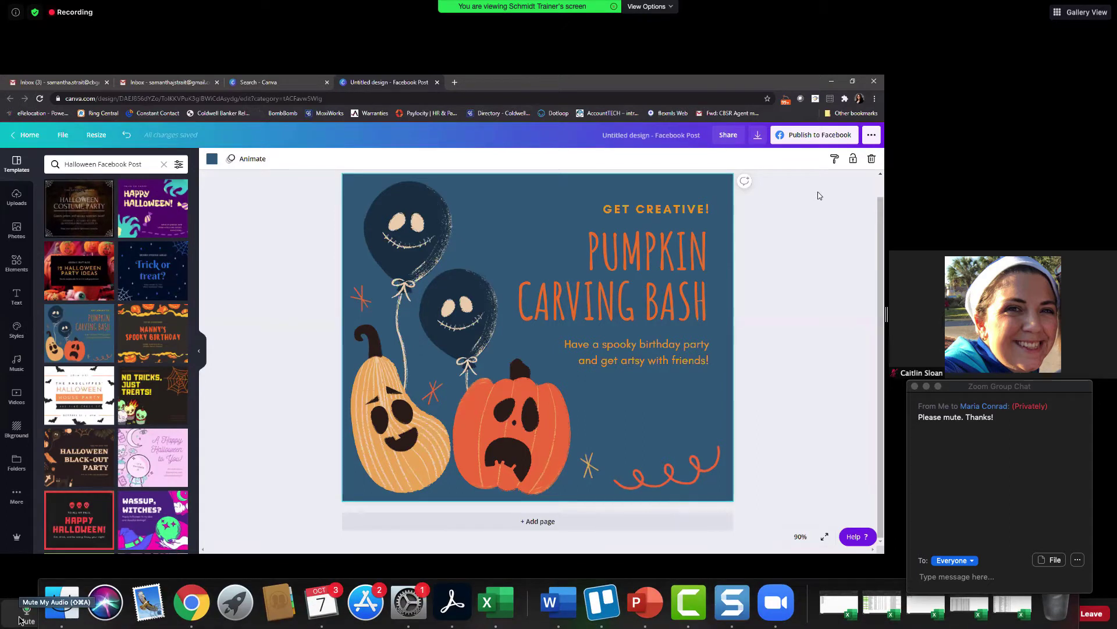
{"action": "left_click", "coordinate": [19, 621]}
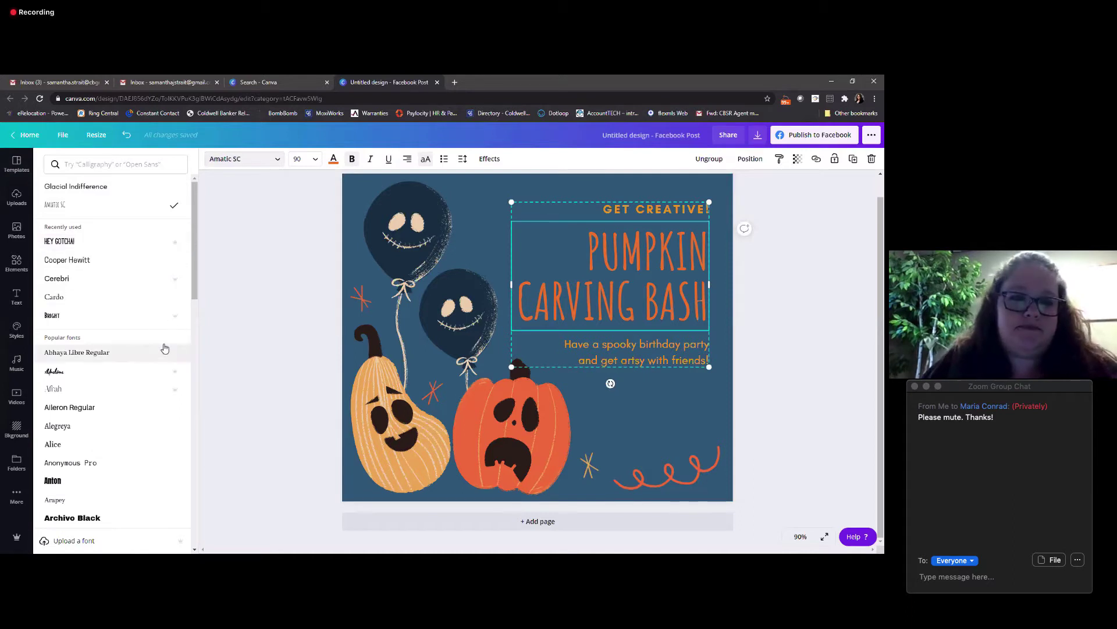
Step: Browse the popular fonts offered for the "PUMPKIN CARVING BASH" heading
{"action": "scroll", "coordinate": [134, 297], "scroll_direction": "down", "scroll_amount": 3}
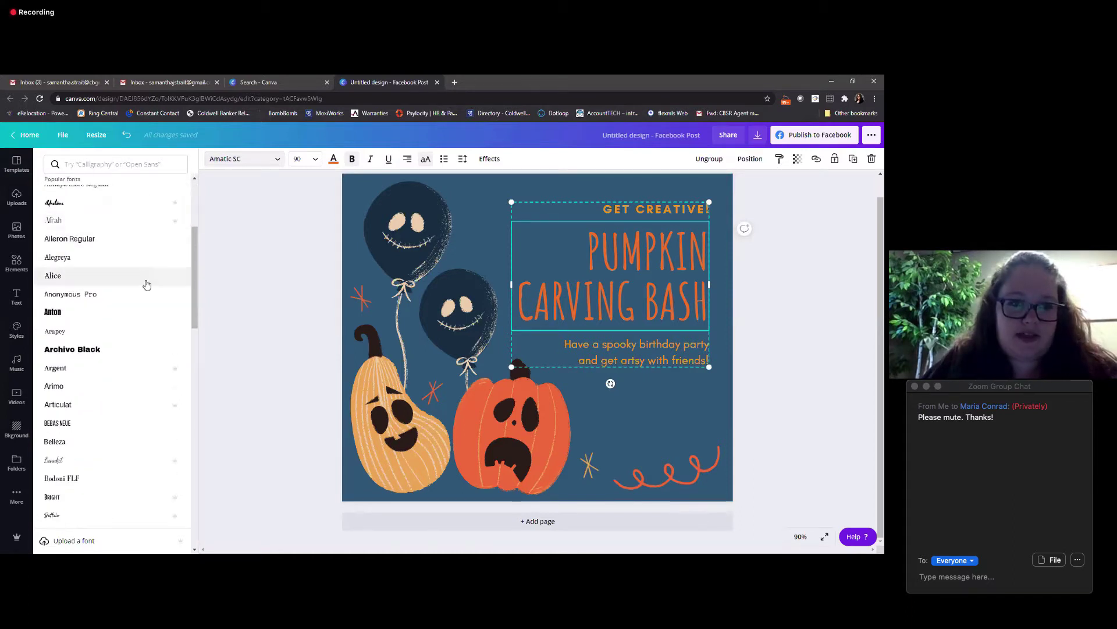
{"action": "scroll", "coordinate": [146, 297], "scroll_direction": "down", "scroll_amount": 2}
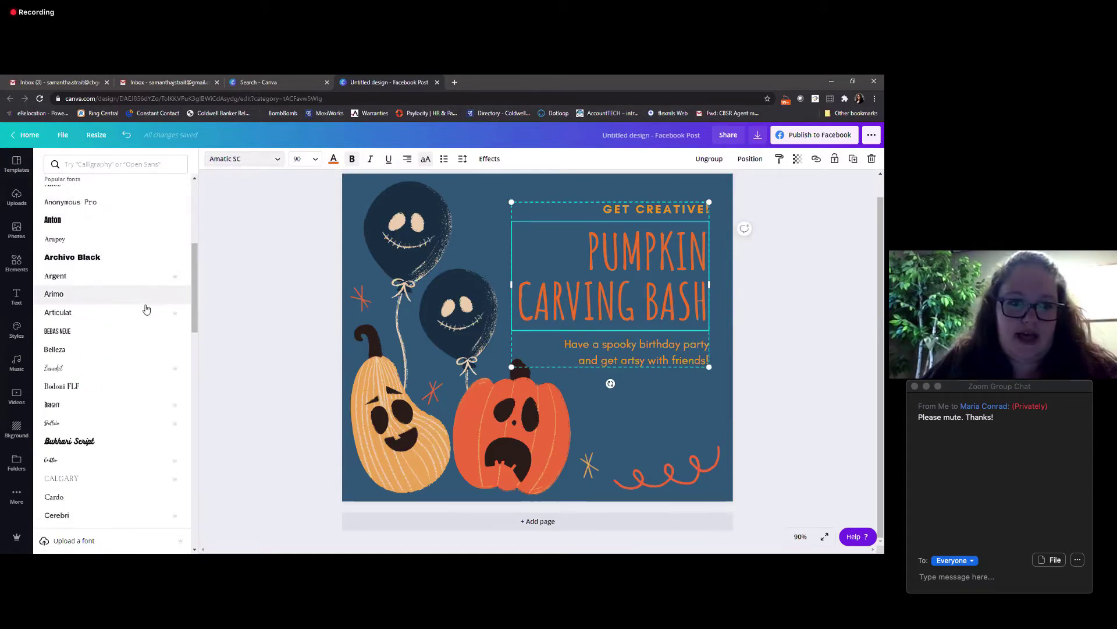
{"action": "scroll", "coordinate": [146, 309], "scroll_direction": "down", "scroll_amount": 1}
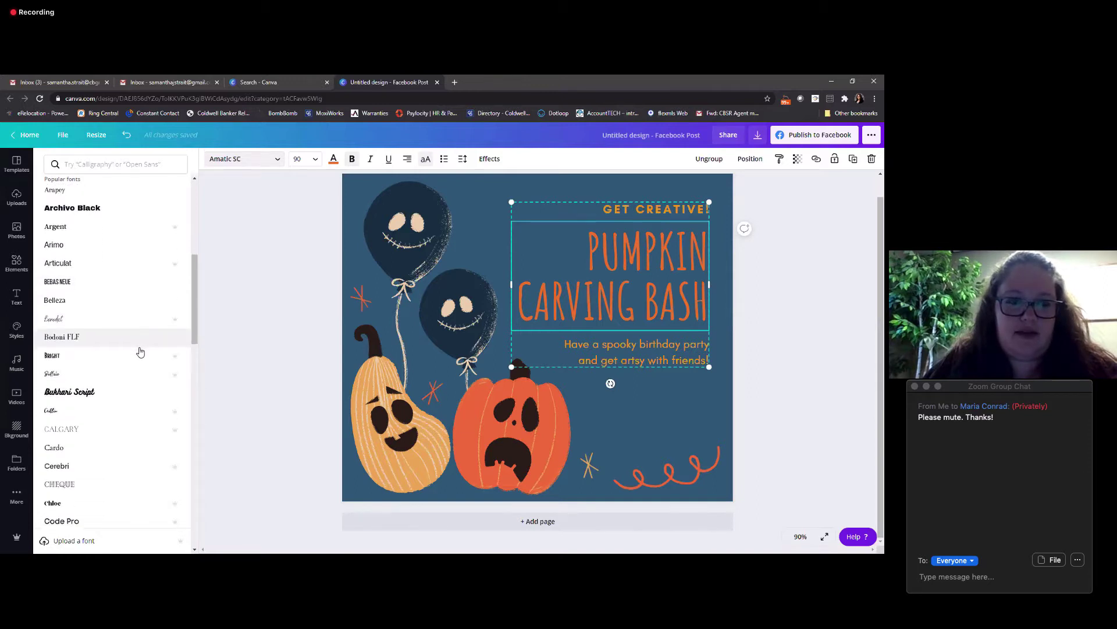
{"action": "scroll", "coordinate": [138, 340], "scroll_direction": "down", "scroll_amount": 1}
{"action": "scroll", "coordinate": [139, 337], "scroll_direction": "down", "scroll_amount": 2}
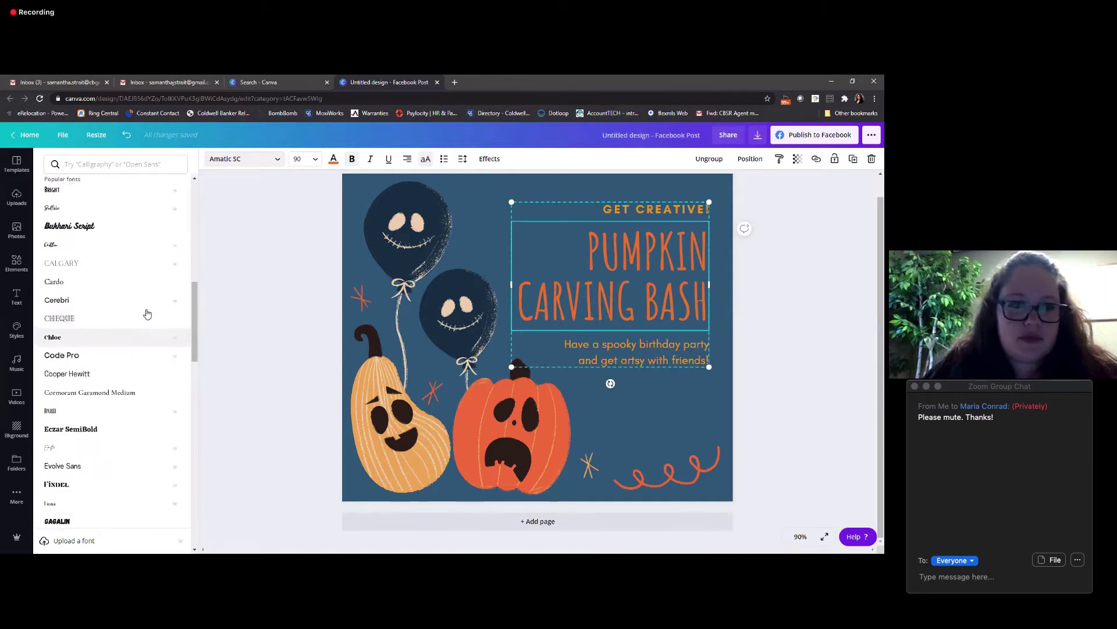
{"action": "scroll", "coordinate": [149, 319], "scroll_direction": "down", "scroll_amount": 1}
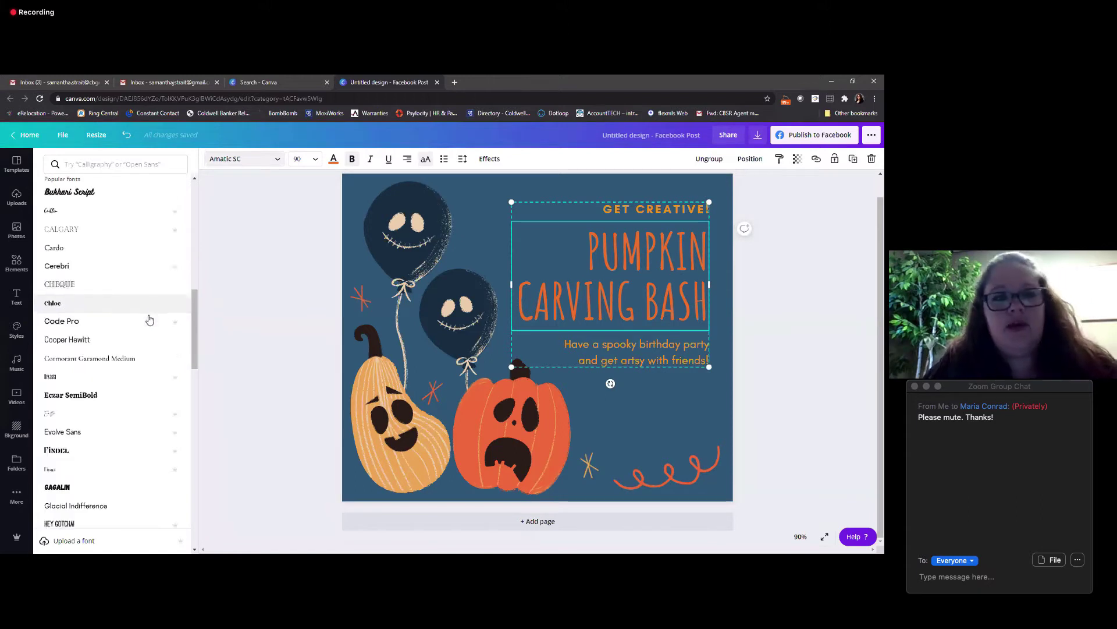
{"action": "scroll", "coordinate": [149, 291], "scroll_direction": "down", "scroll_amount": 2}
{"action": "scroll", "coordinate": [147, 289], "scroll_direction": "down", "scroll_amount": 4}
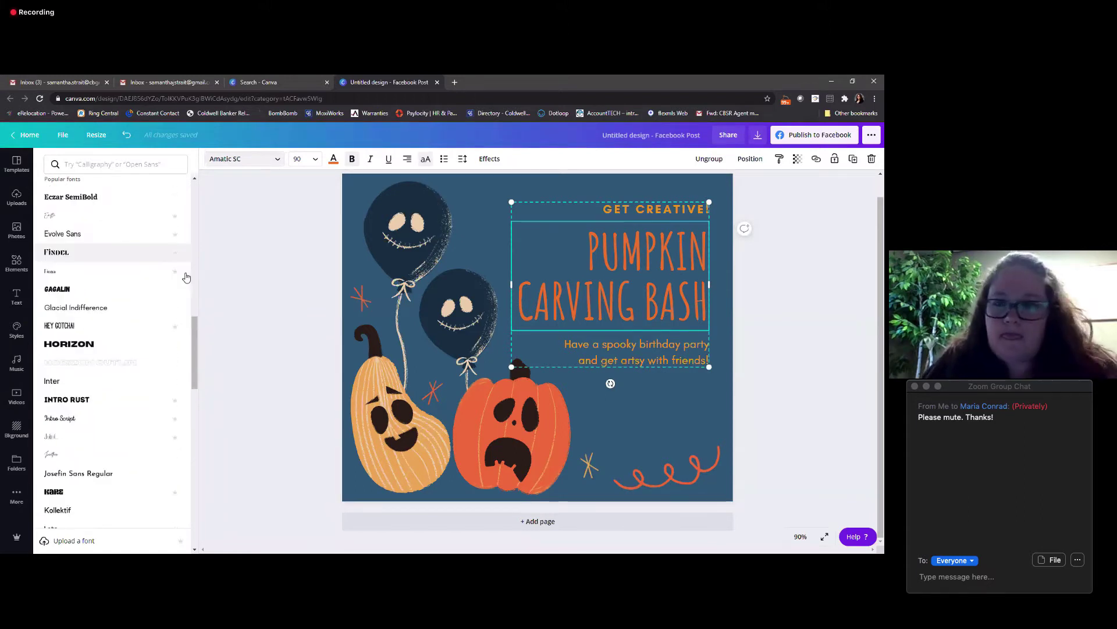
Step: Examine the text colour options for the heading, including the custom colour picker, and close the picker
{"action": "left_click", "coordinate": [333, 160]}
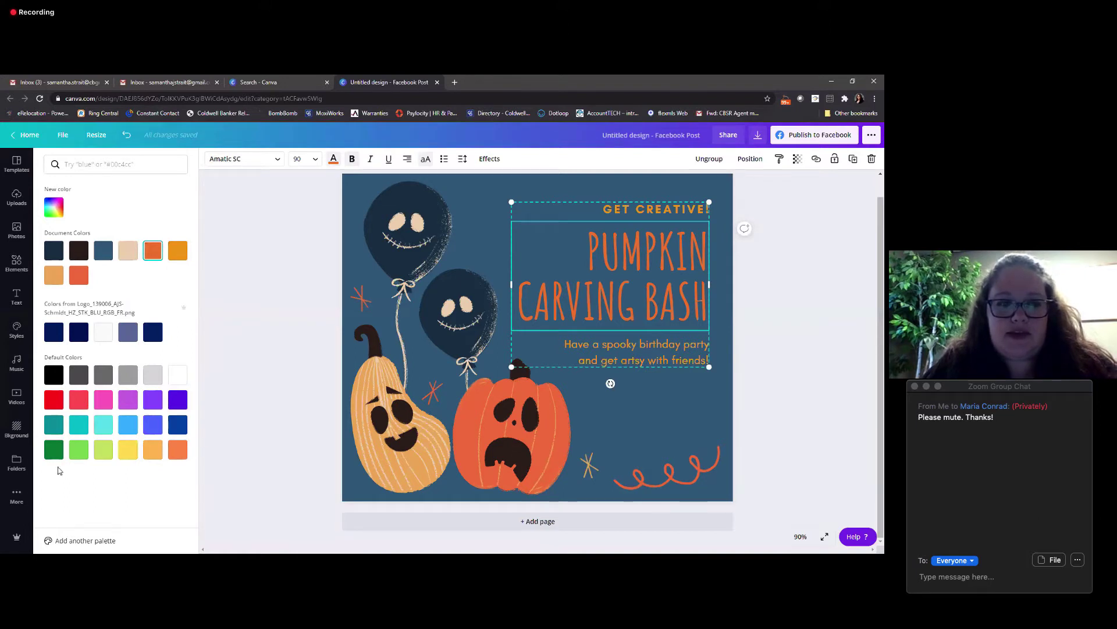
{"action": "left_click", "coordinate": [54, 210]}
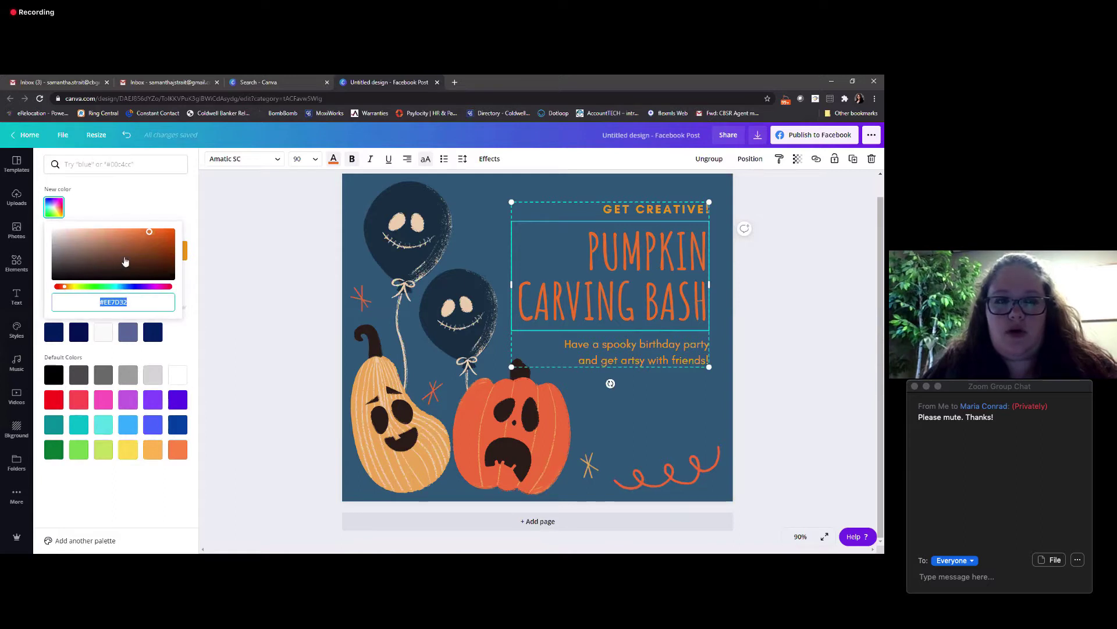
{"action": "left_click", "coordinate": [155, 187]}
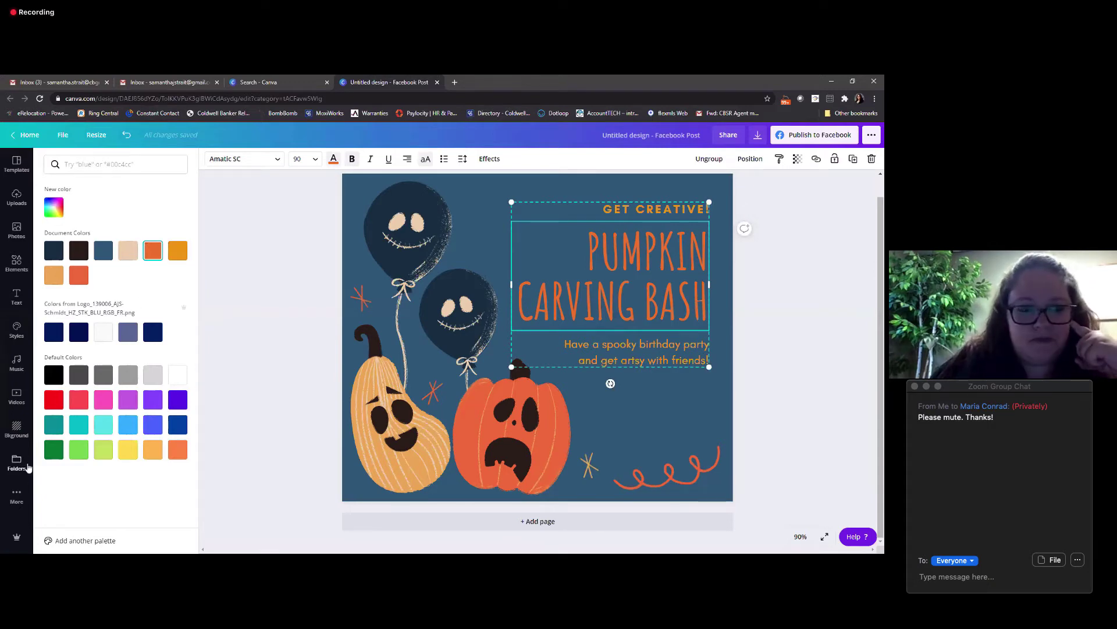
Step: Look through the apps and integrations that can be added to the design
{"action": "left_click", "coordinate": [16, 496]}
{"action": "scroll", "coordinate": [137, 447], "scroll_direction": "down", "scroll_amount": 1}
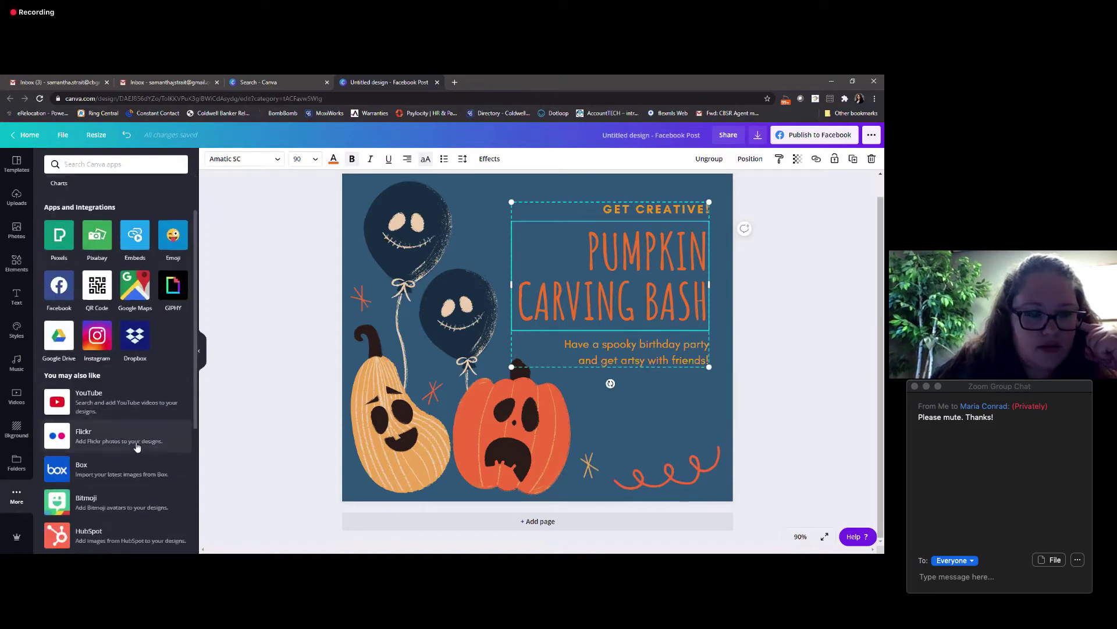
{"action": "scroll", "coordinate": [137, 446], "scroll_direction": "down", "scroll_amount": 4}
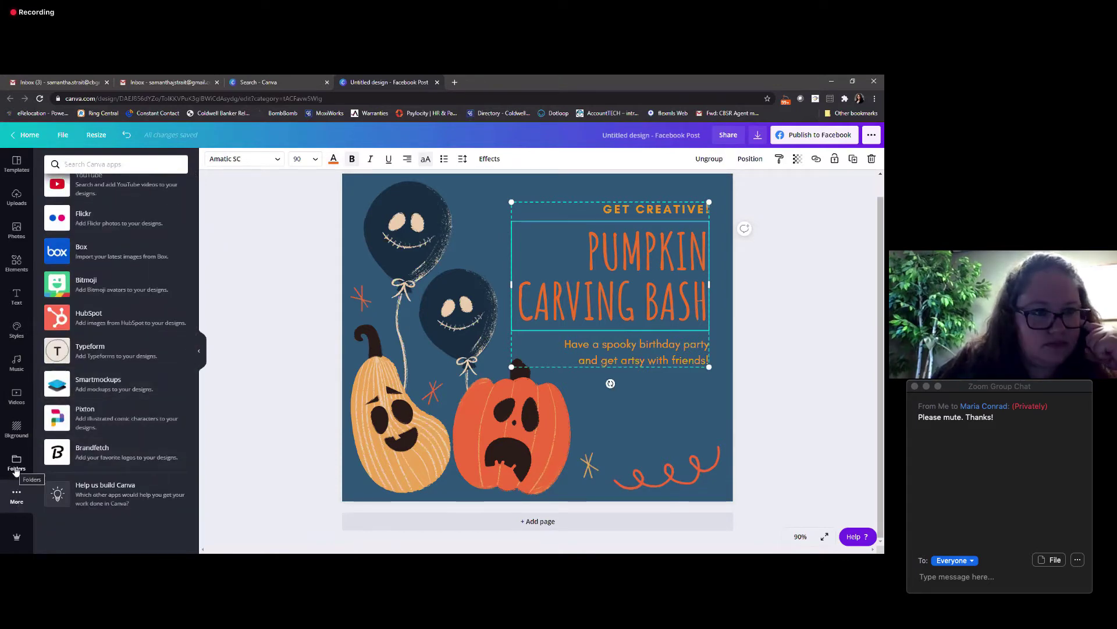
Step: Open the Logos folder from the design's folders
{"action": "left_click", "coordinate": [16, 467]}
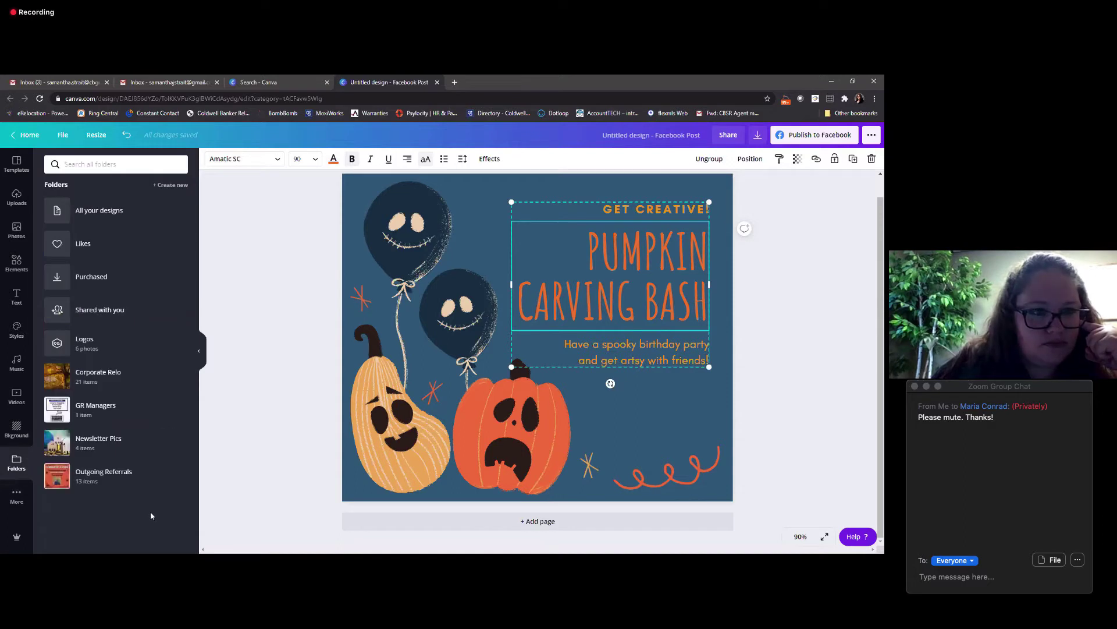
{"action": "left_click", "coordinate": [57, 343]}
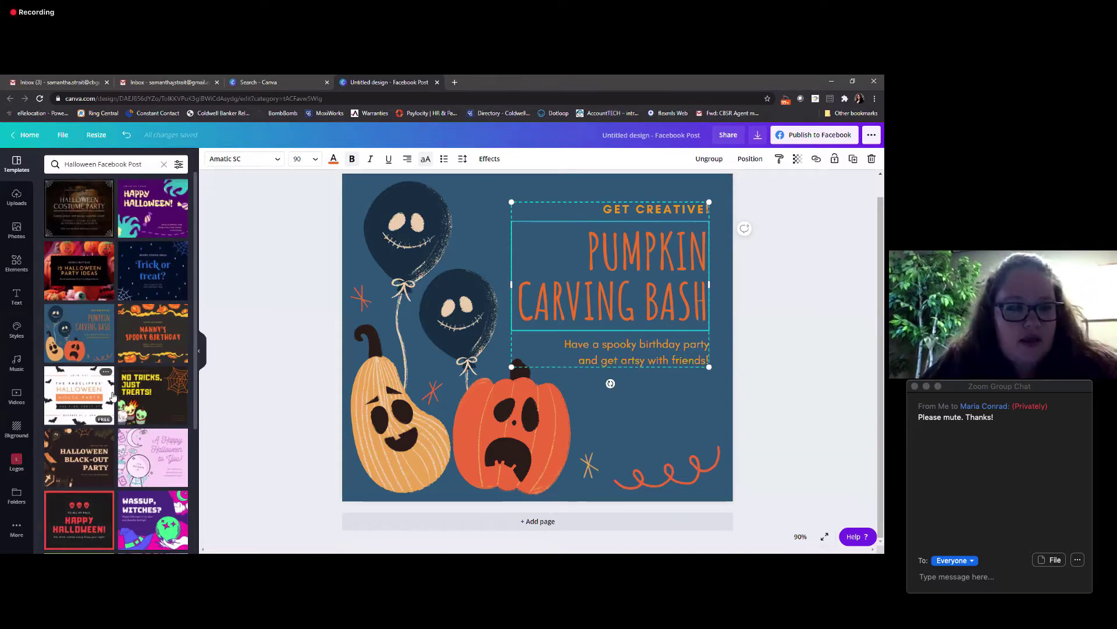
Step: Apply the orange "Happy Halloween!" ghost template from the Halloween Facebook Post results to the design
{"action": "scroll", "coordinate": [114, 397], "scroll_direction": "down", "scroll_amount": 2}
{"action": "scroll", "coordinate": [113, 397], "scroll_direction": "down", "scroll_amount": 15}
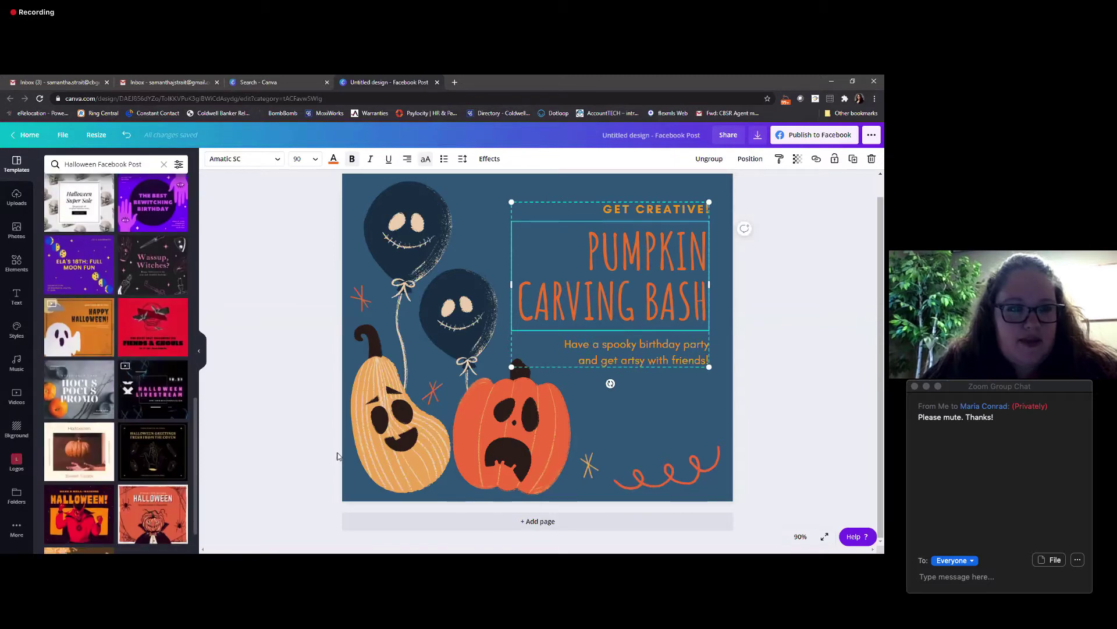
{"action": "left_click", "coordinate": [74, 338]}
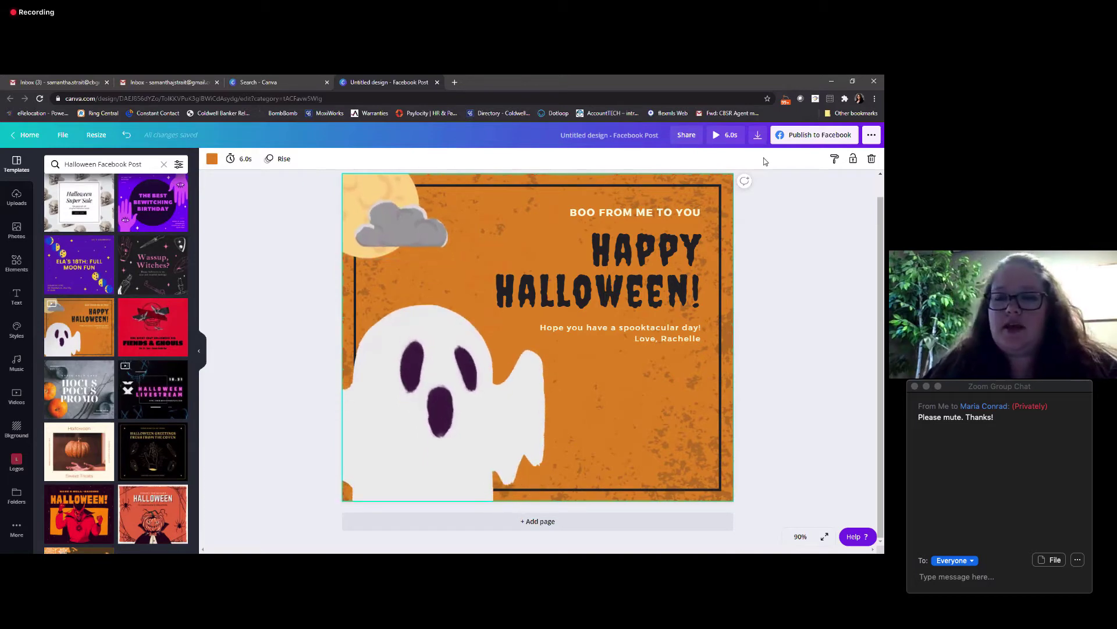
Step: Examine the file types offered for downloading the Halloween post, from PNG and JPG to PPTX and SVG, and close the list
{"action": "left_click", "coordinate": [758, 137]}
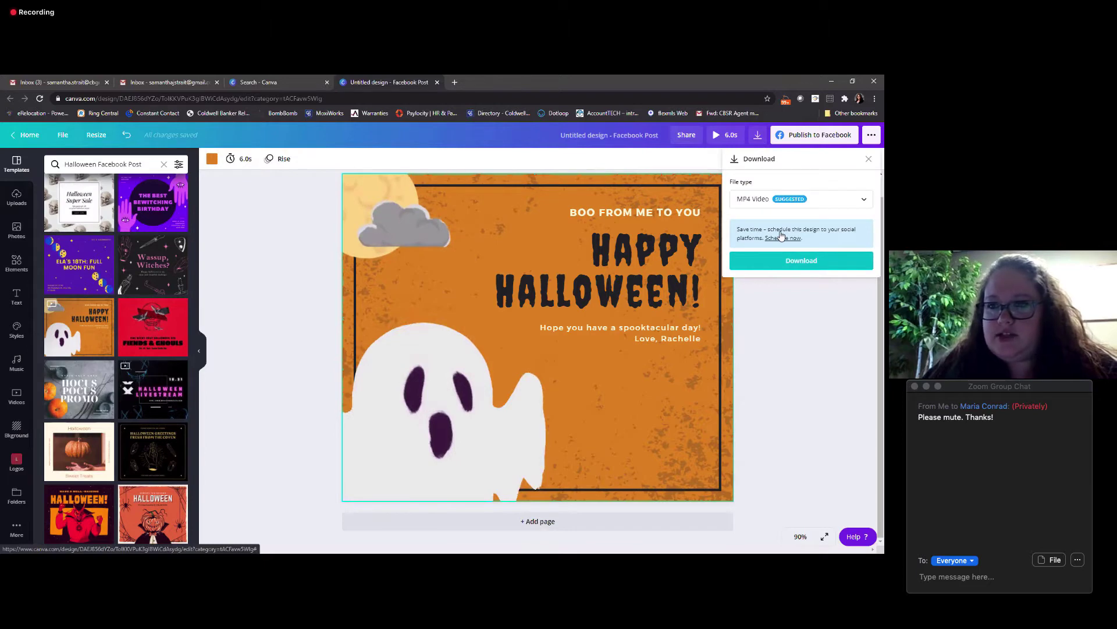
{"action": "left_click", "coordinate": [849, 200]}
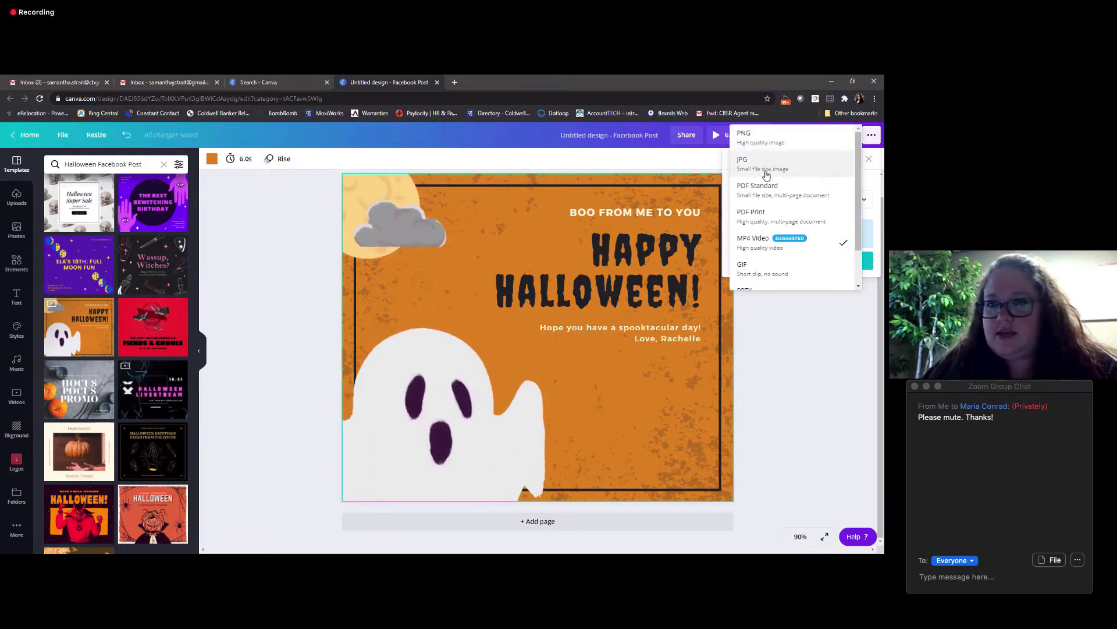
{"action": "scroll", "coordinate": [792, 192], "scroll_direction": "down", "scroll_amount": 1}
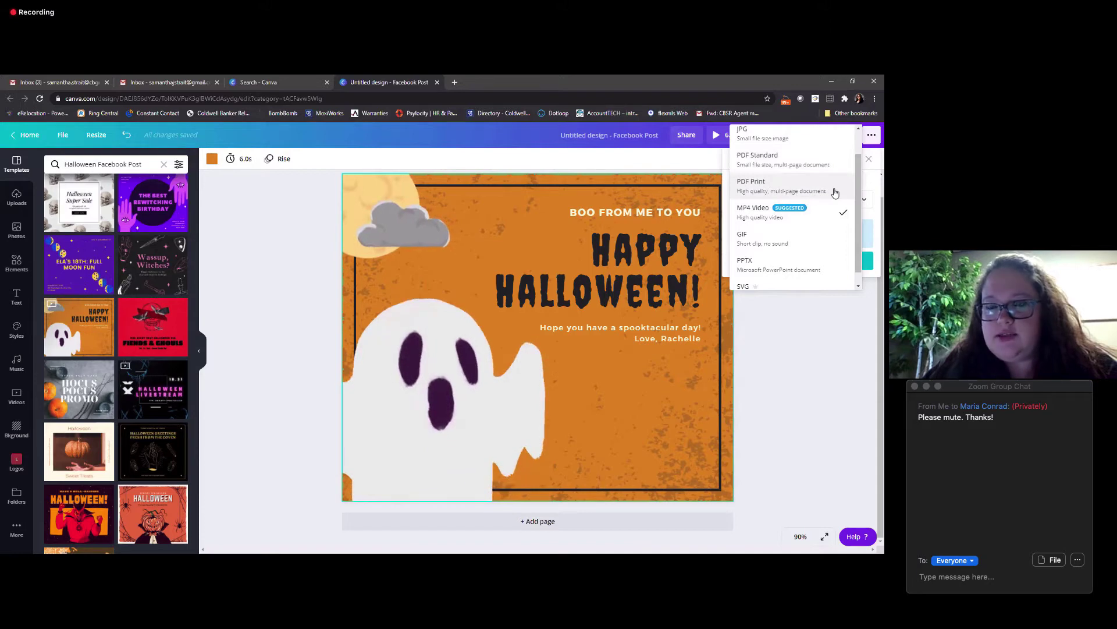
{"action": "scroll", "coordinate": [835, 192], "scroll_direction": "down", "scroll_amount": 1}
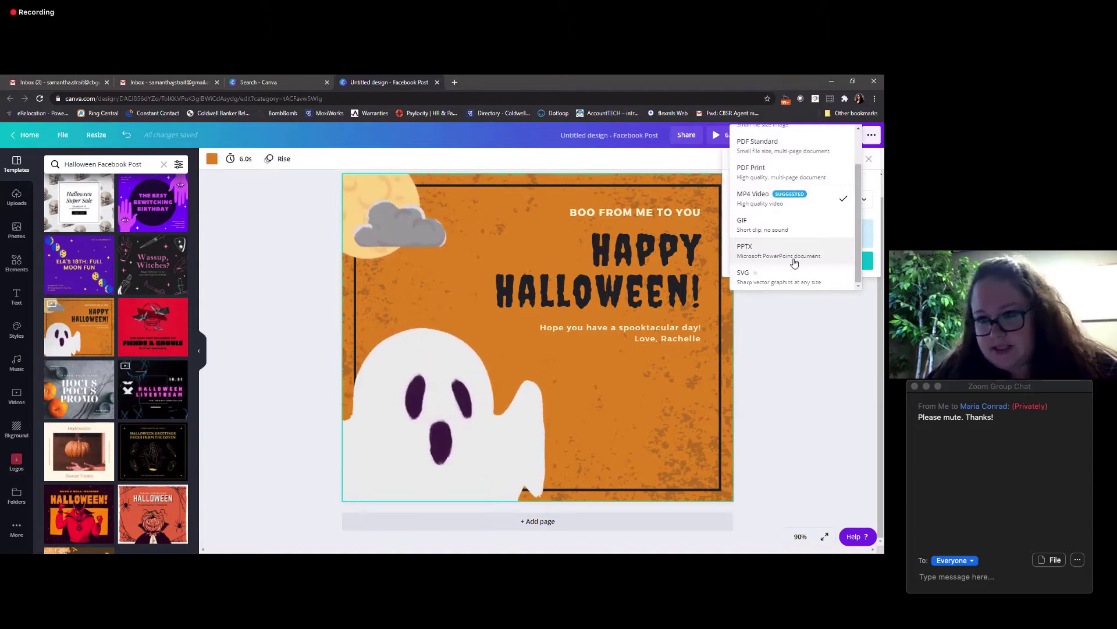
{"action": "scroll", "coordinate": [821, 236], "scroll_direction": "up", "scroll_amount": 2}
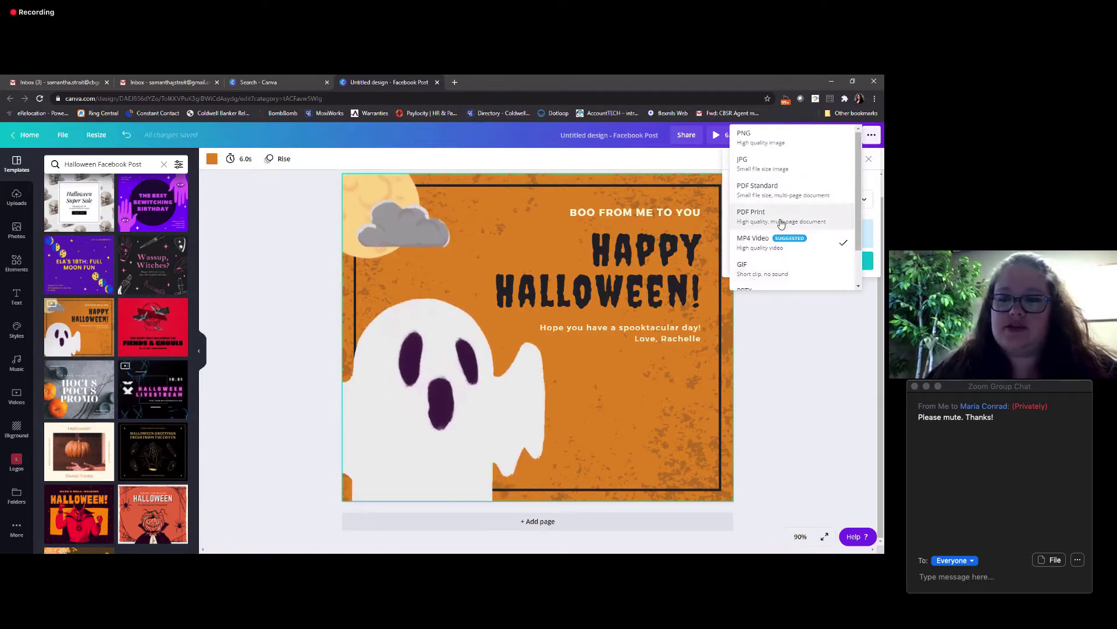
{"action": "scroll", "coordinate": [782, 225], "scroll_direction": "down", "scroll_amount": 2}
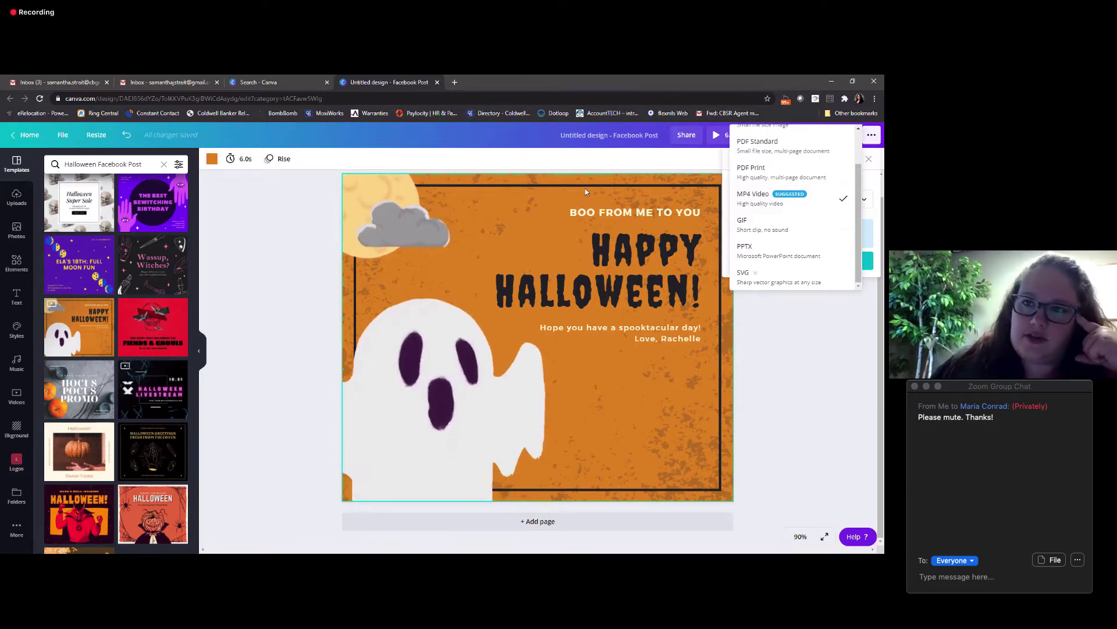
{"action": "scroll", "coordinate": [778, 217], "scroll_direction": "up", "scroll_amount": 2}
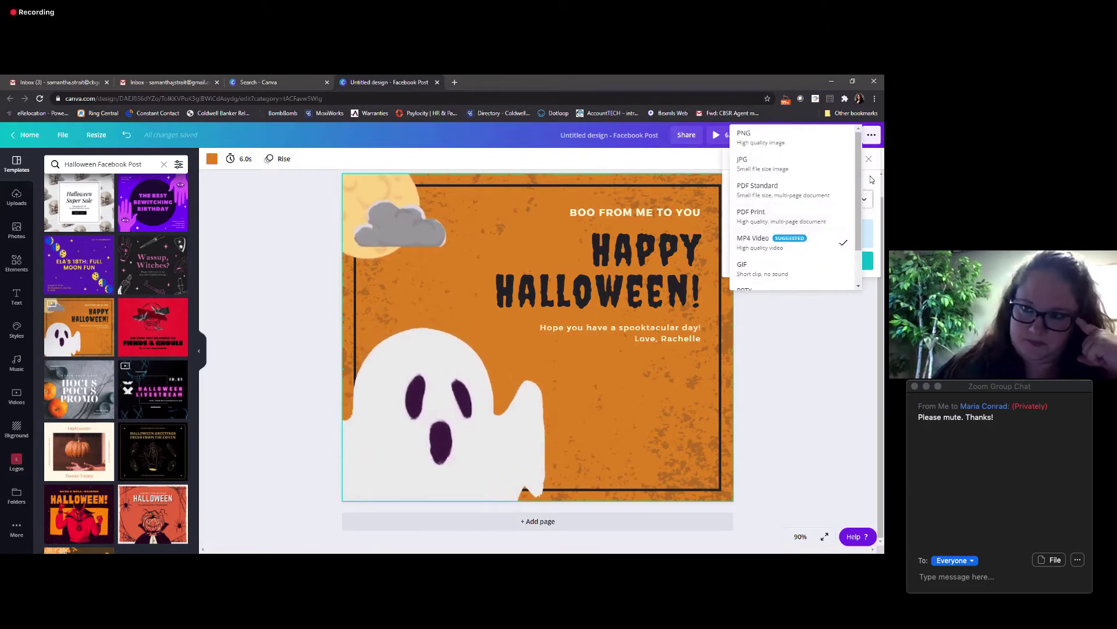
{"action": "left_click", "coordinate": [870, 176]}
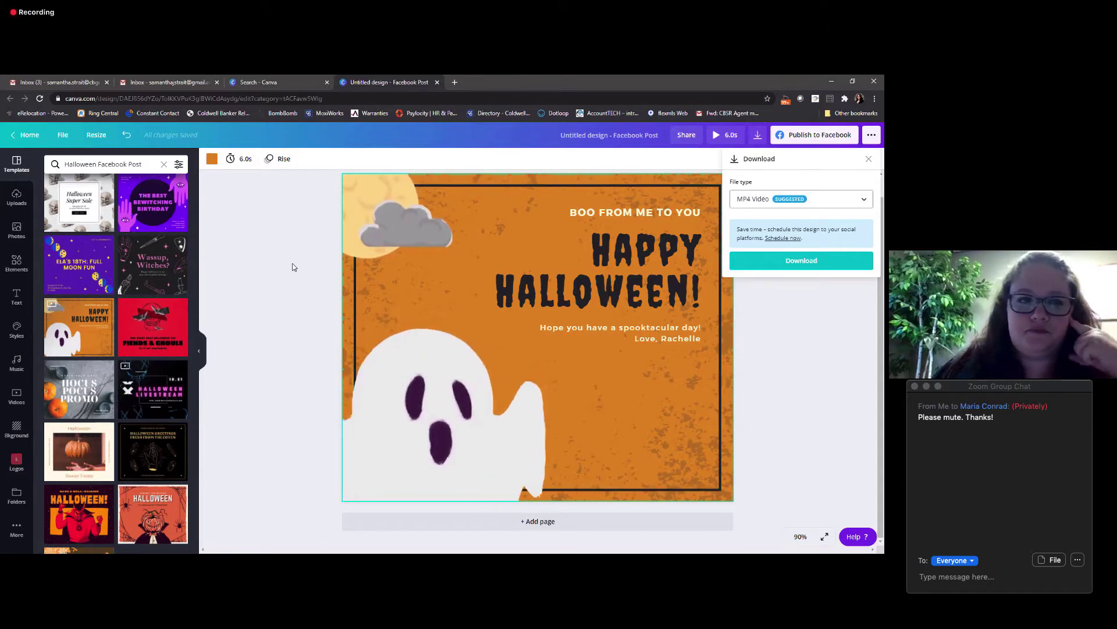
Step: Leave the Halloween post for the home page and open the full list of your own designs
{"action": "left_click", "coordinate": [29, 135]}
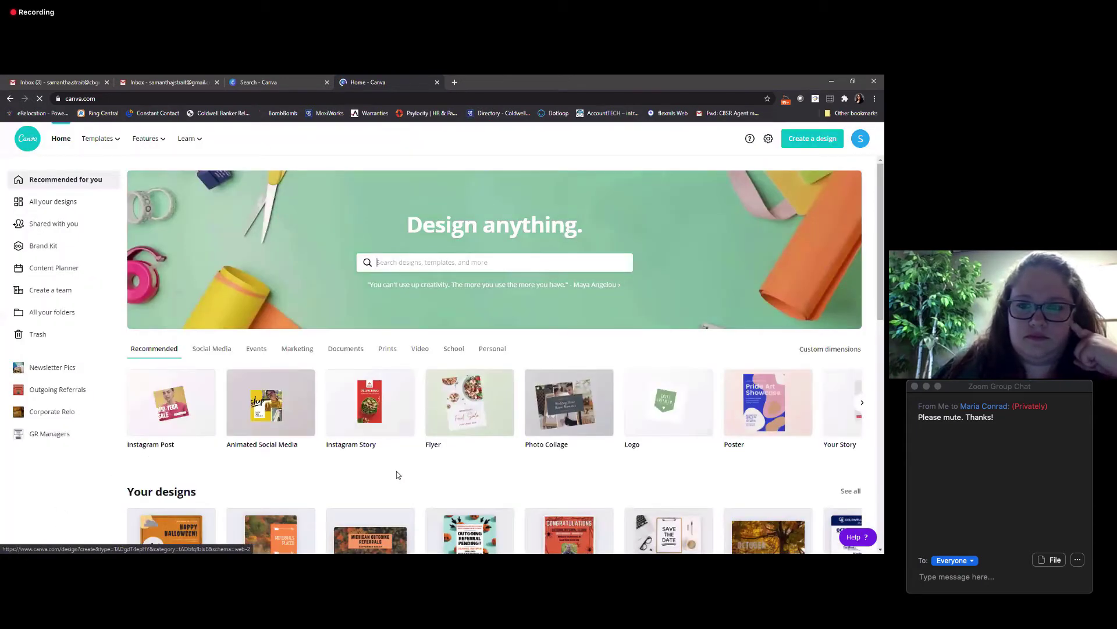
{"action": "scroll", "coordinate": [570, 439], "scroll_direction": "down", "scroll_amount": 1}
{"action": "scroll", "coordinate": [125, 454], "scroll_direction": "down", "scroll_amount": 3}
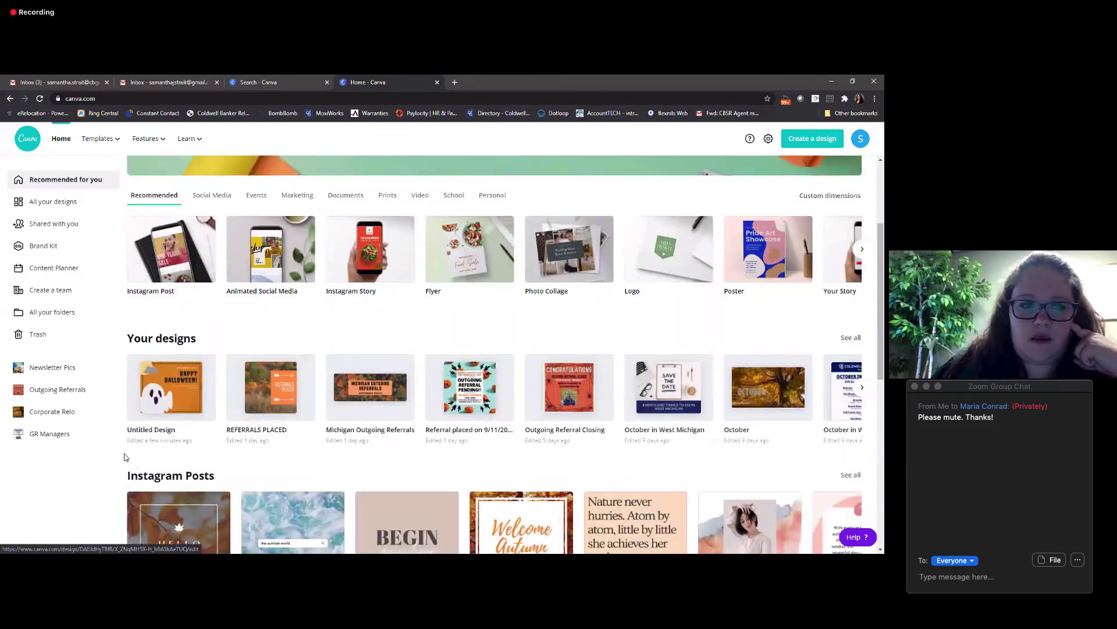
{"action": "scroll", "coordinate": [88, 384], "scroll_direction": "down", "scroll_amount": 2}
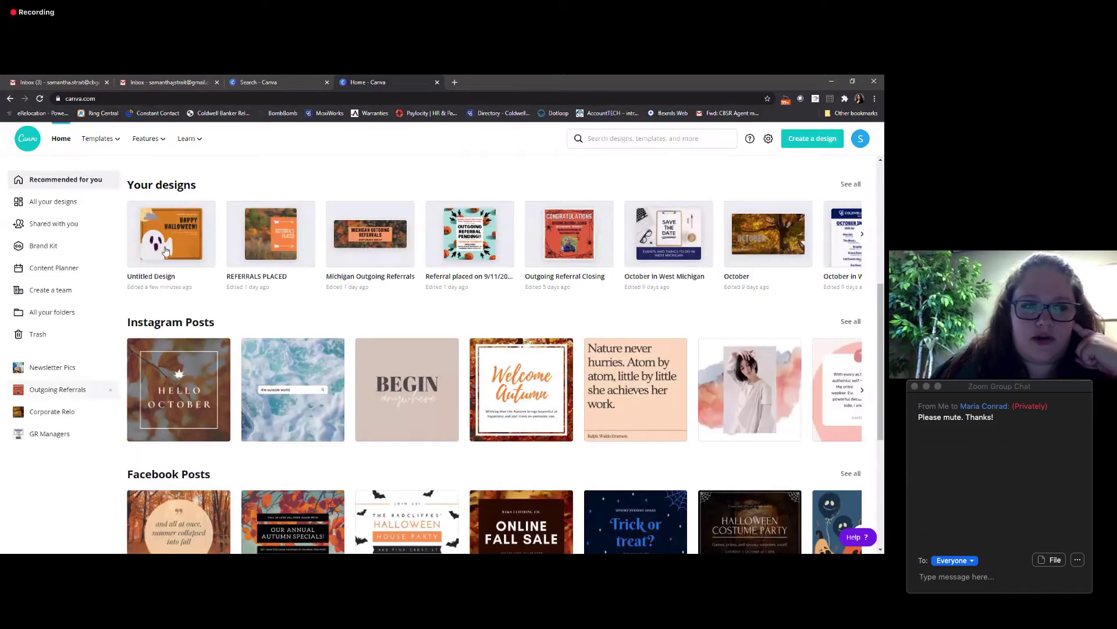
{"action": "scroll", "coordinate": [838, 259], "scroll_direction": "up", "scroll_amount": 1}
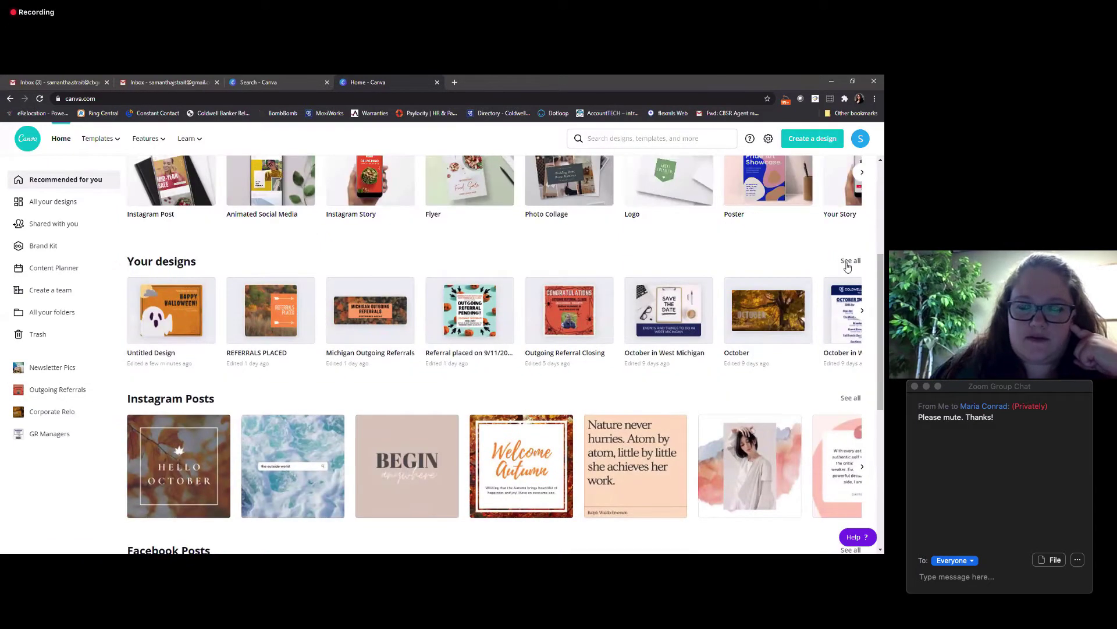
{"action": "left_click", "coordinate": [847, 263]}
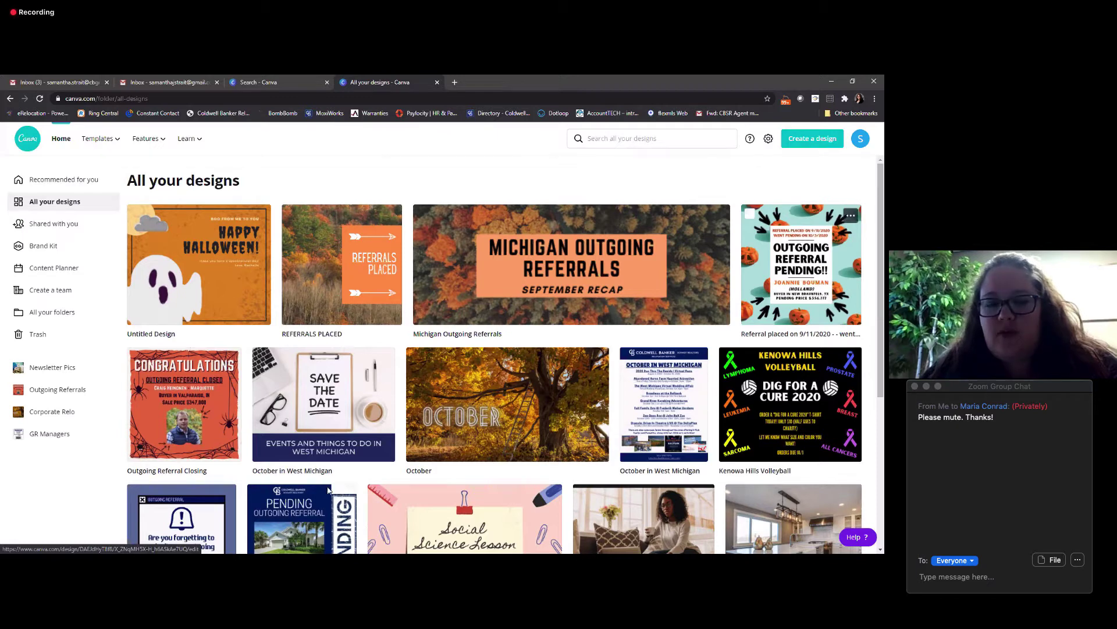
Step: View the pumpkin-themed "Outgoing Referral Pending!!" design and return to the home page
{"action": "left_click", "coordinate": [830, 304]}
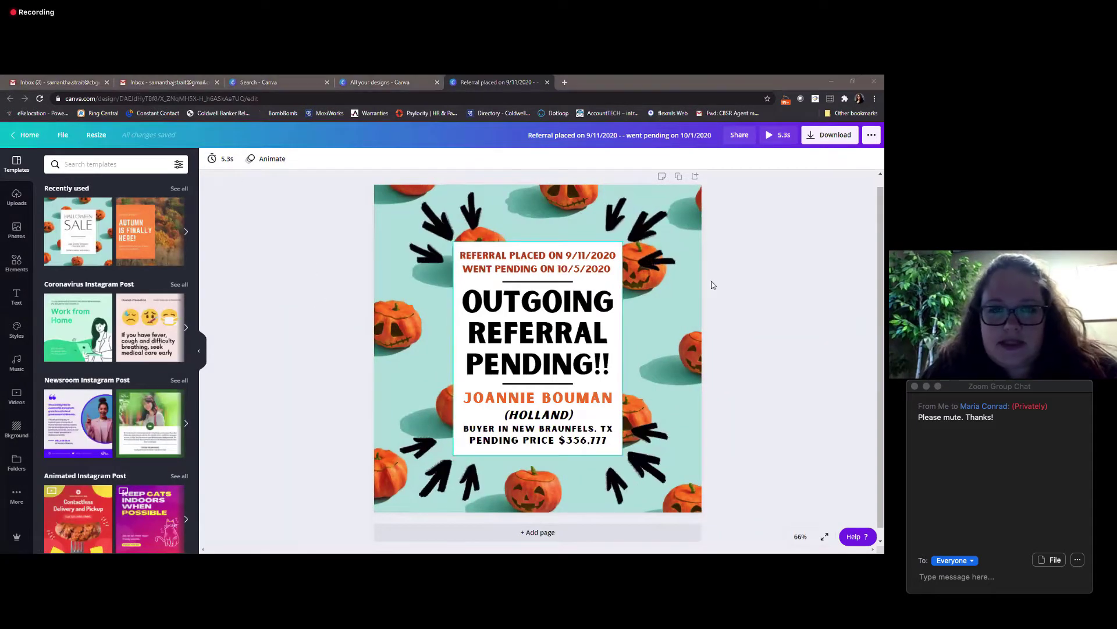
{"action": "left_click", "coordinate": [599, 169]}
{"action": "key", "text": "F5"}
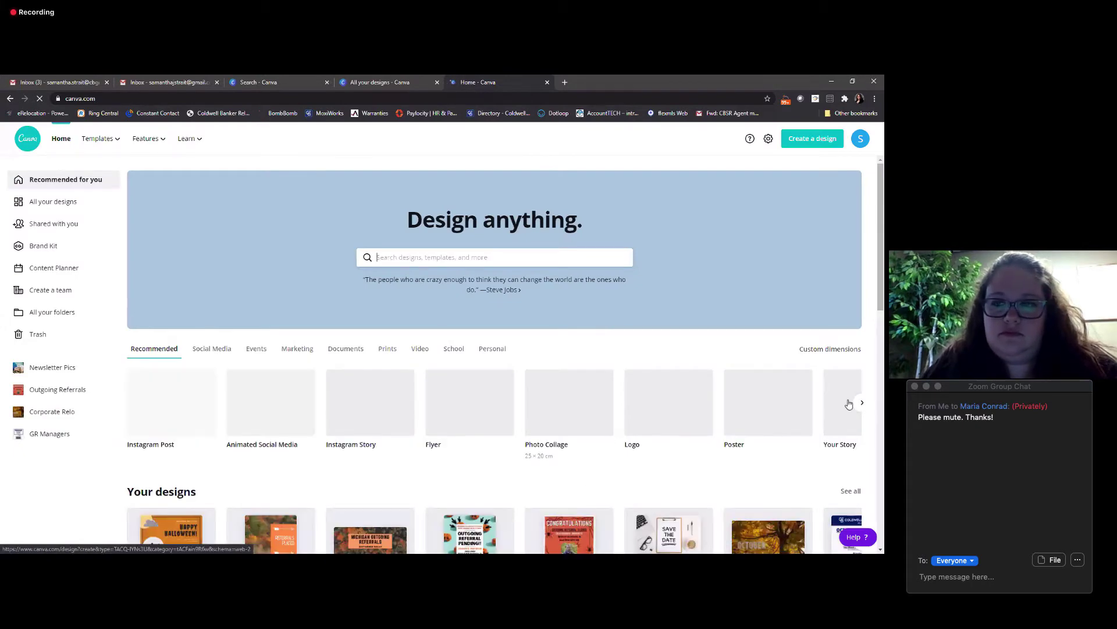
Step: Find the tall "Moving Soon? Essential Packing Supplies" infographic among all your designs and open it
{"action": "scroll", "coordinate": [522, 429], "scroll_direction": "down", "scroll_amount": 2}
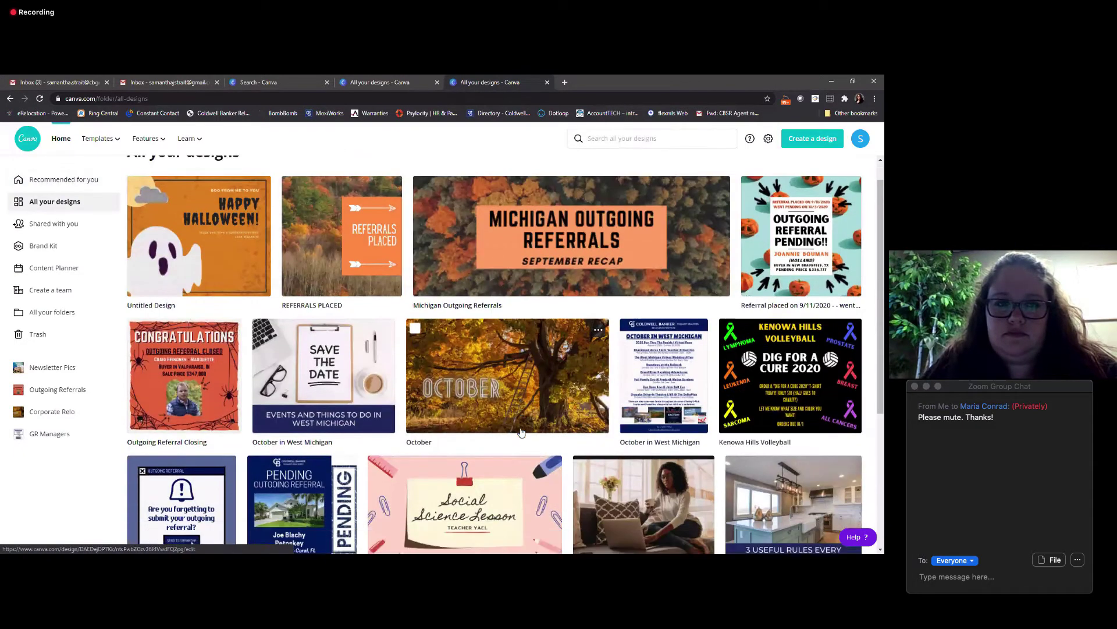
{"action": "scroll", "coordinate": [521, 431], "scroll_direction": "down", "scroll_amount": 2}
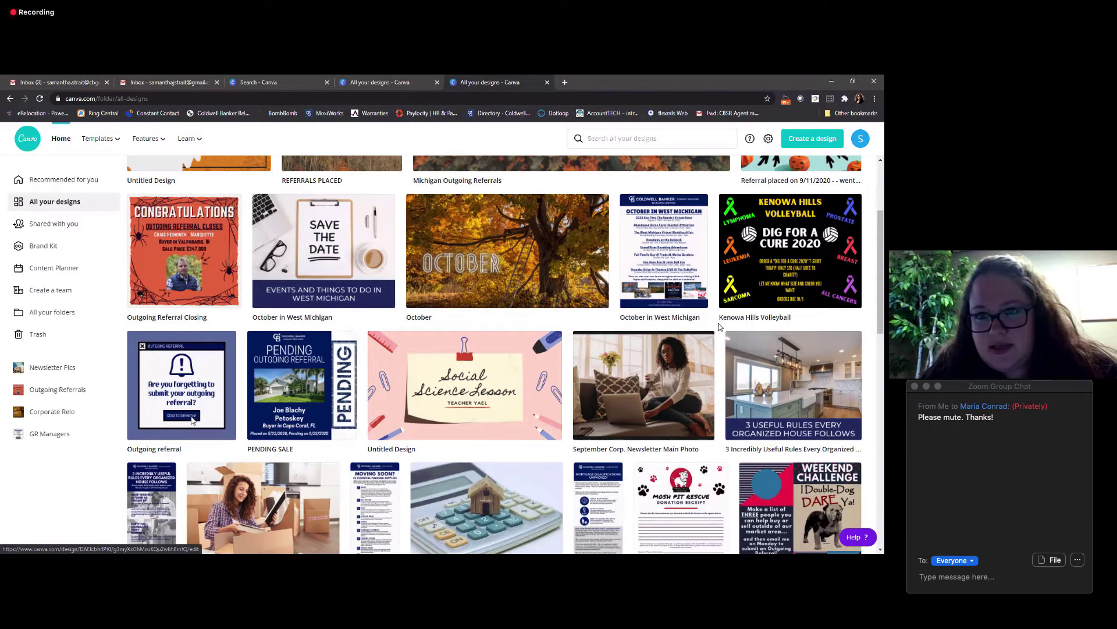
{"action": "scroll", "coordinate": [720, 327], "scroll_direction": "down", "scroll_amount": 2}
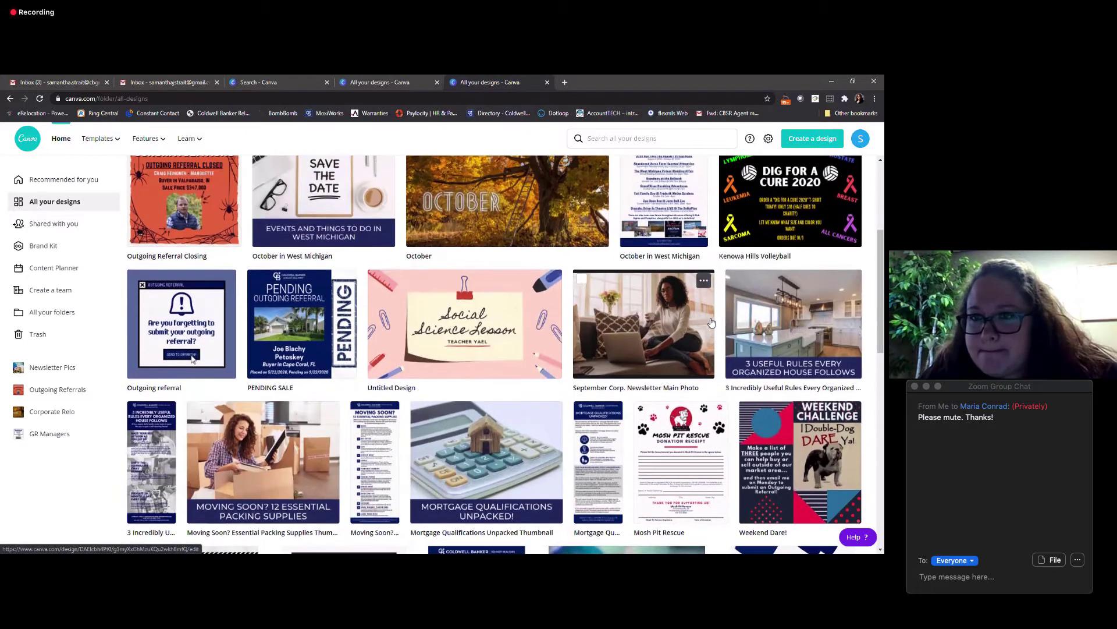
{"action": "scroll", "coordinate": [807, 183], "scroll_direction": "up", "scroll_amount": 1}
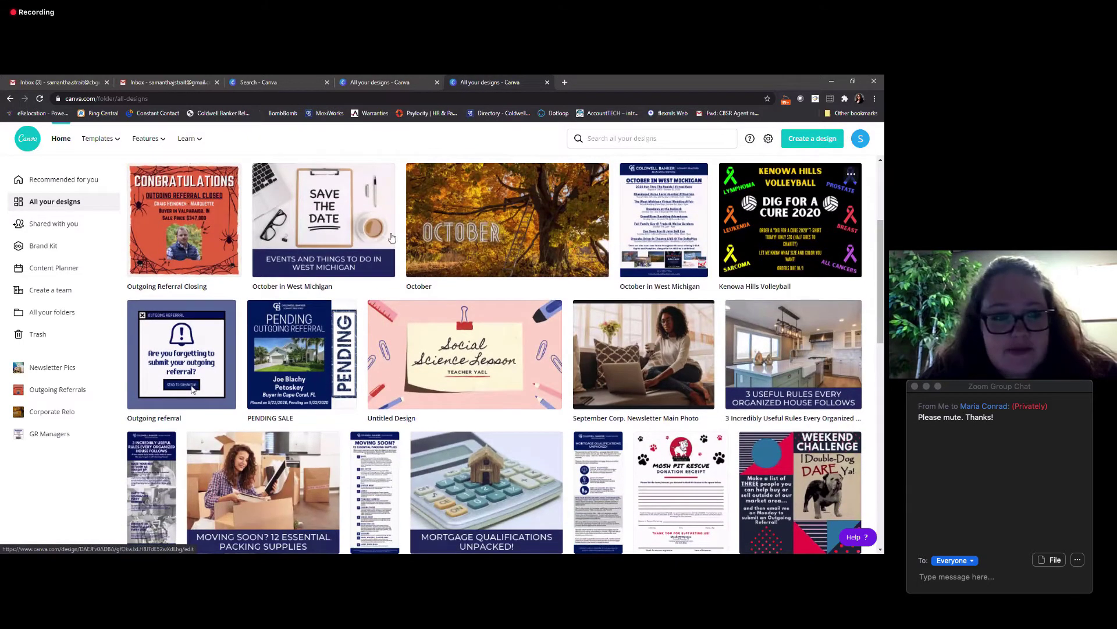
{"action": "scroll", "coordinate": [398, 367], "scroll_direction": "down", "scroll_amount": 2}
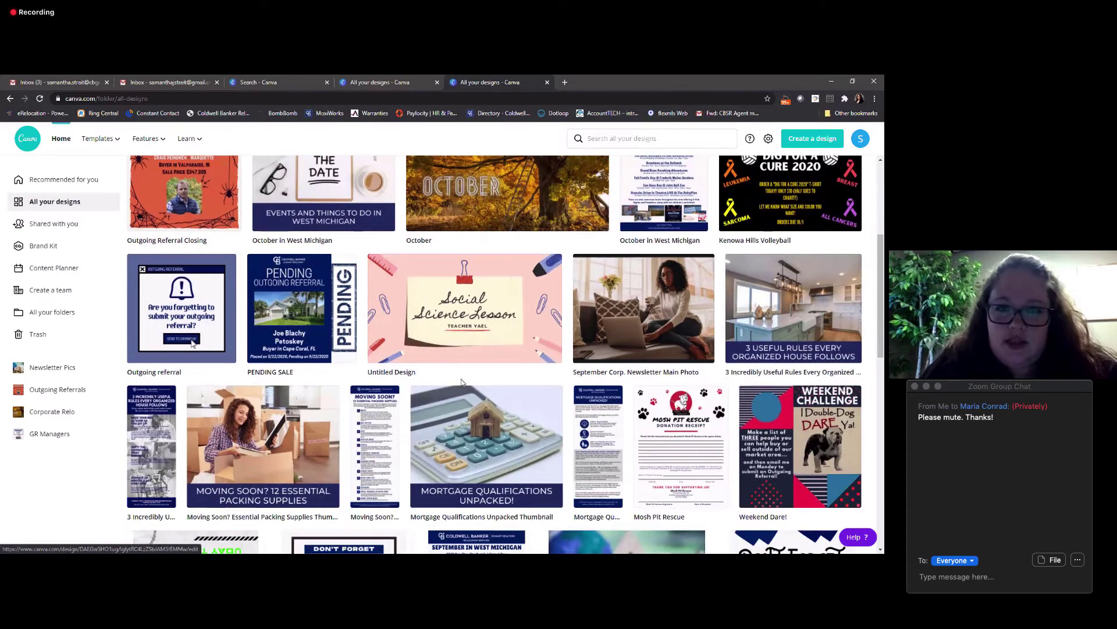
{"action": "scroll", "coordinate": [557, 373], "scroll_direction": "down", "scroll_amount": 1}
{"action": "scroll", "coordinate": [557, 372], "scroll_direction": "down", "scroll_amount": 3}
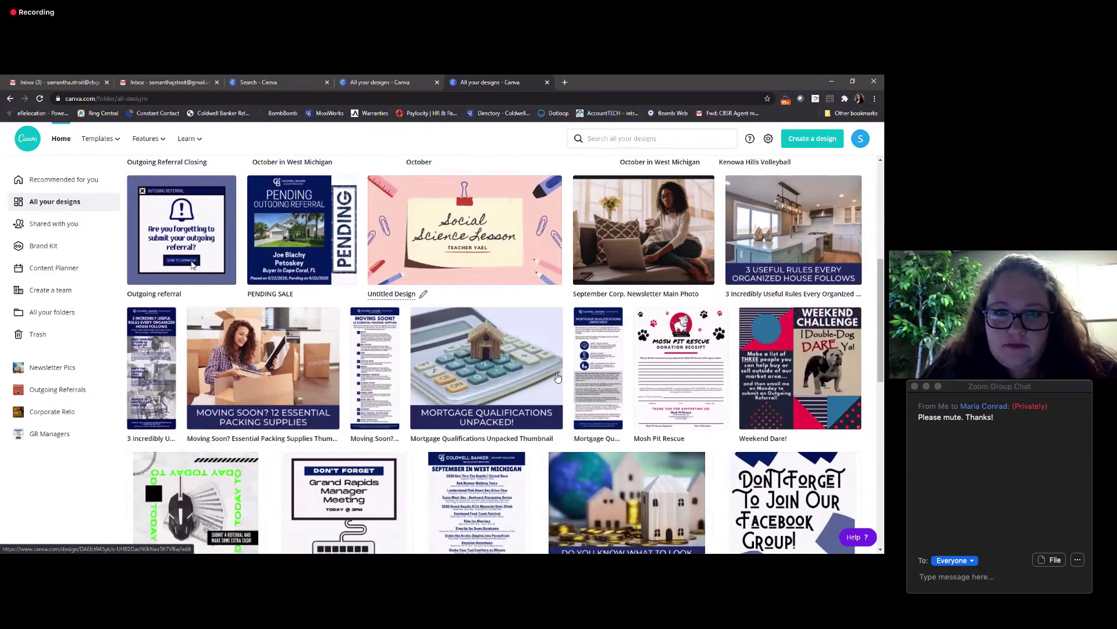
{"action": "scroll", "coordinate": [378, 377], "scroll_direction": "up", "scroll_amount": 2}
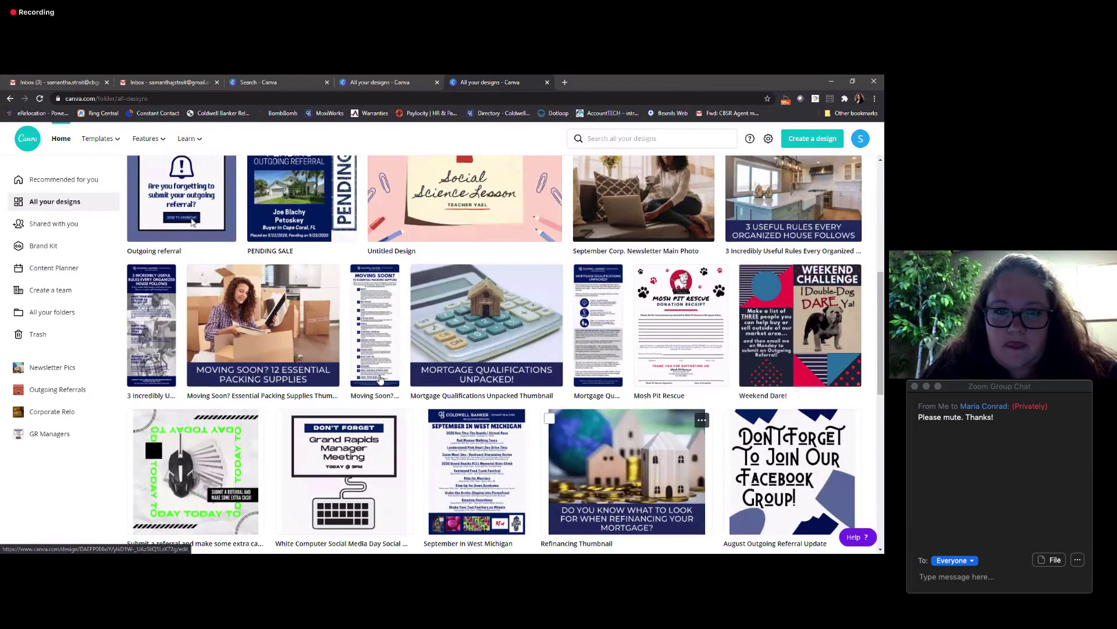
{"action": "left_click", "coordinate": [379, 377]}
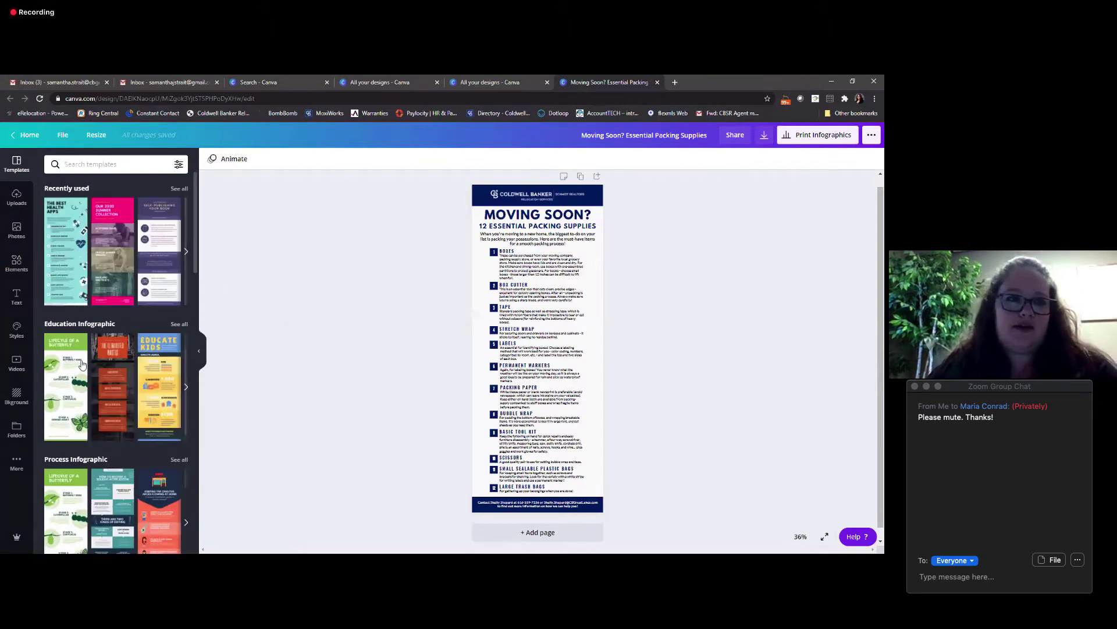
Step: Add the "Best Times to Post on Social Media" infographic template to the Moving Soon design as a new page
{"action": "scroll", "coordinate": [124, 420], "scroll_direction": "down", "scroll_amount": 7}
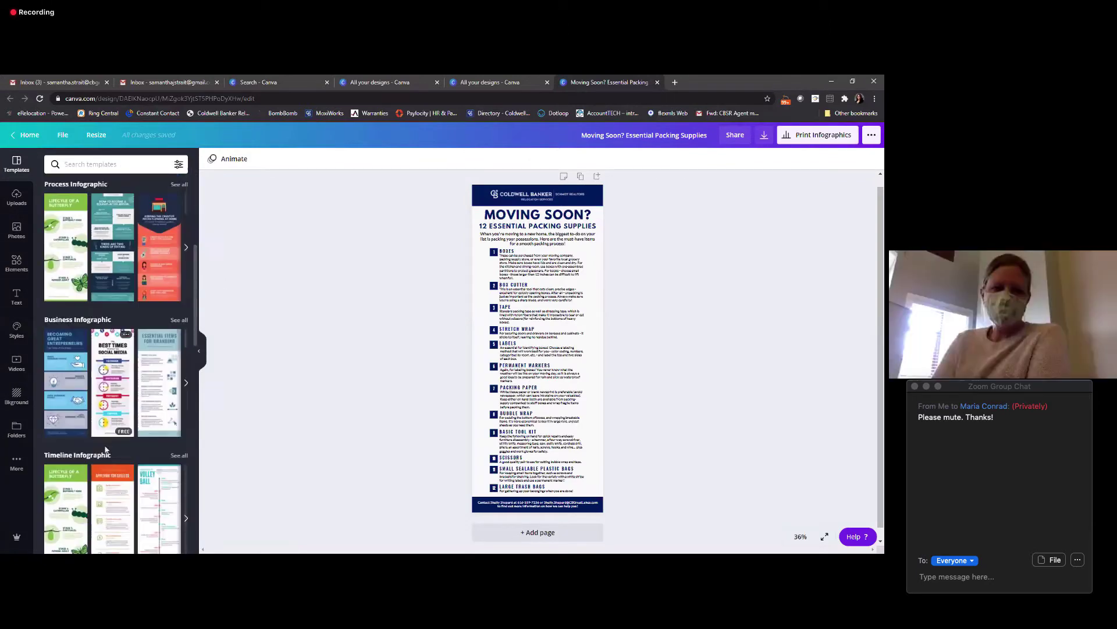
{"action": "scroll", "coordinate": [118, 434], "scroll_direction": "down", "scroll_amount": 5}
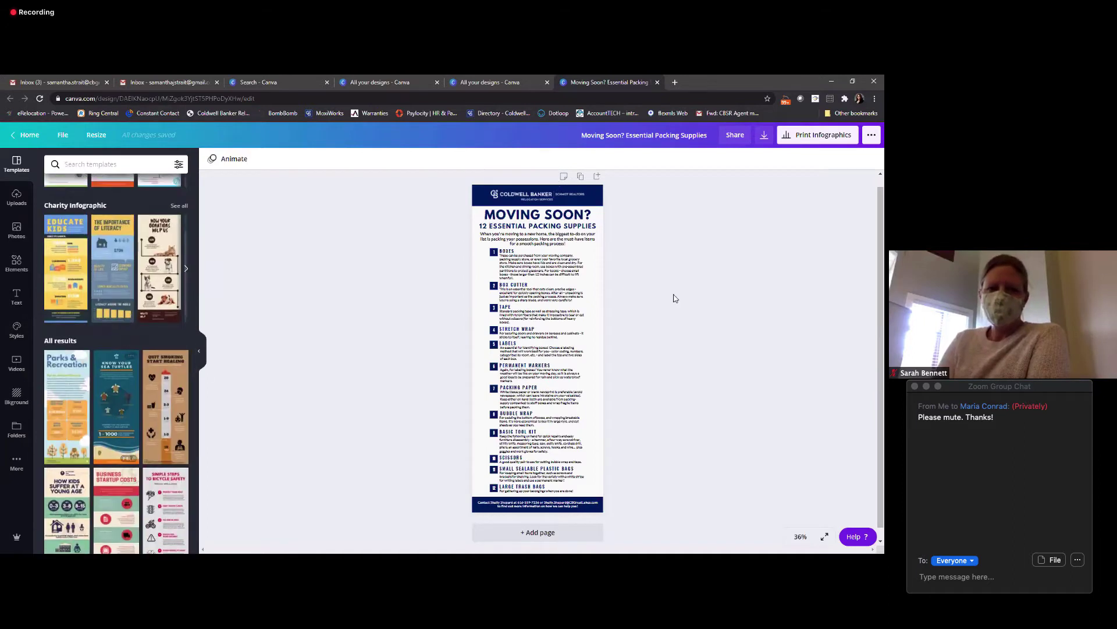
{"action": "left_click", "coordinate": [764, 136]}
{"action": "left_click", "coordinate": [615, 338]}
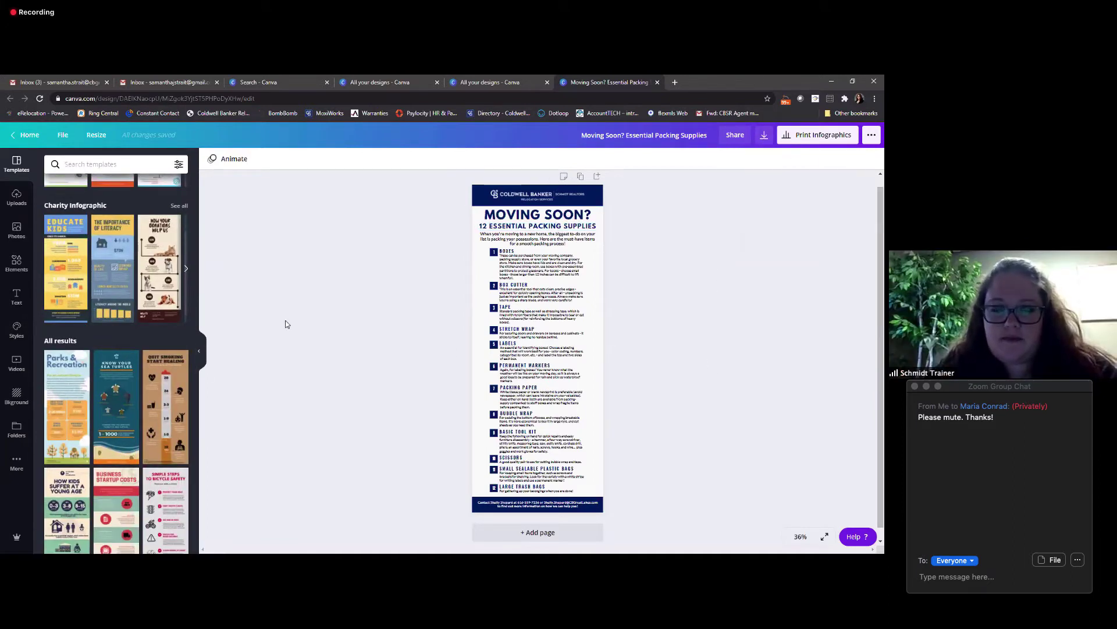
{"action": "scroll", "coordinate": [110, 349], "scroll_direction": "down", "scroll_amount": 3}
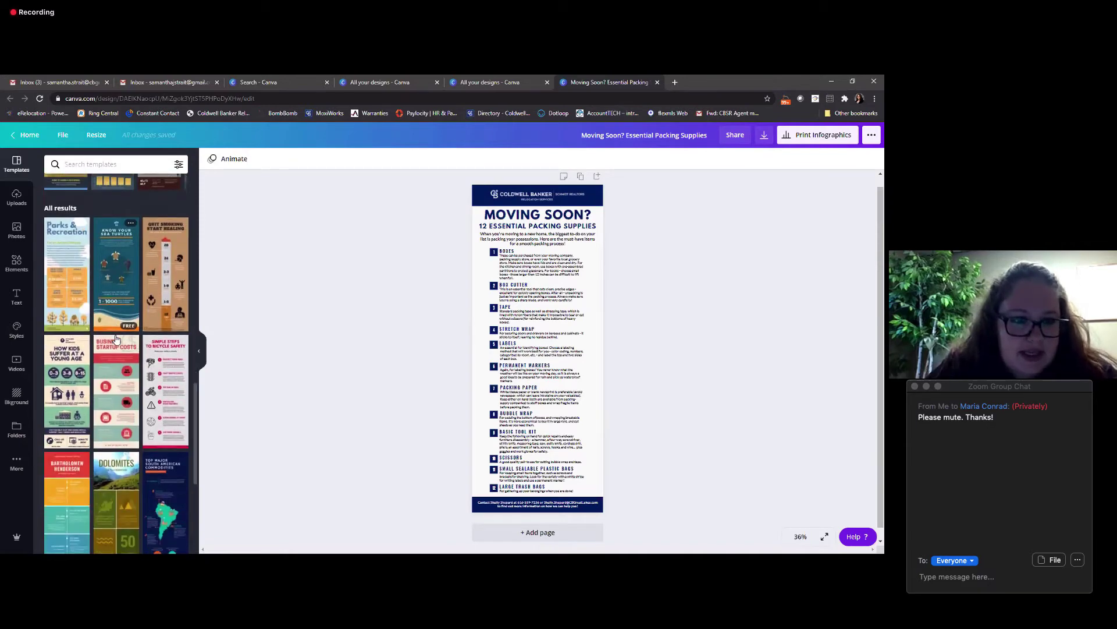
{"action": "scroll", "coordinate": [115, 339], "scroll_direction": "down", "scroll_amount": 5}
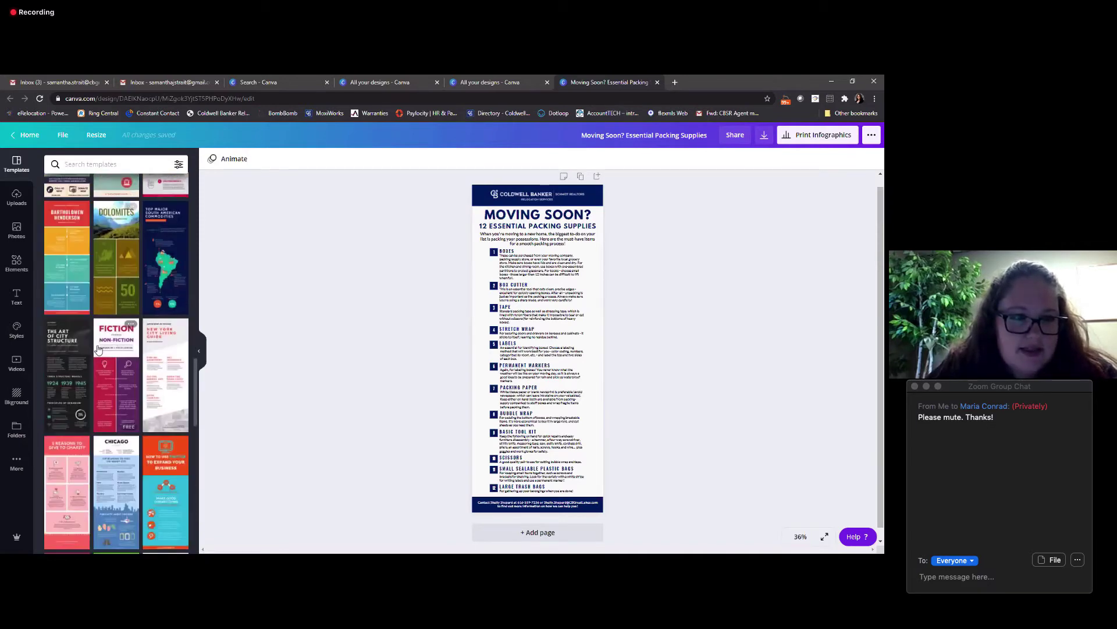
{"action": "scroll", "coordinate": [128, 407], "scroll_direction": "down", "scroll_amount": 3}
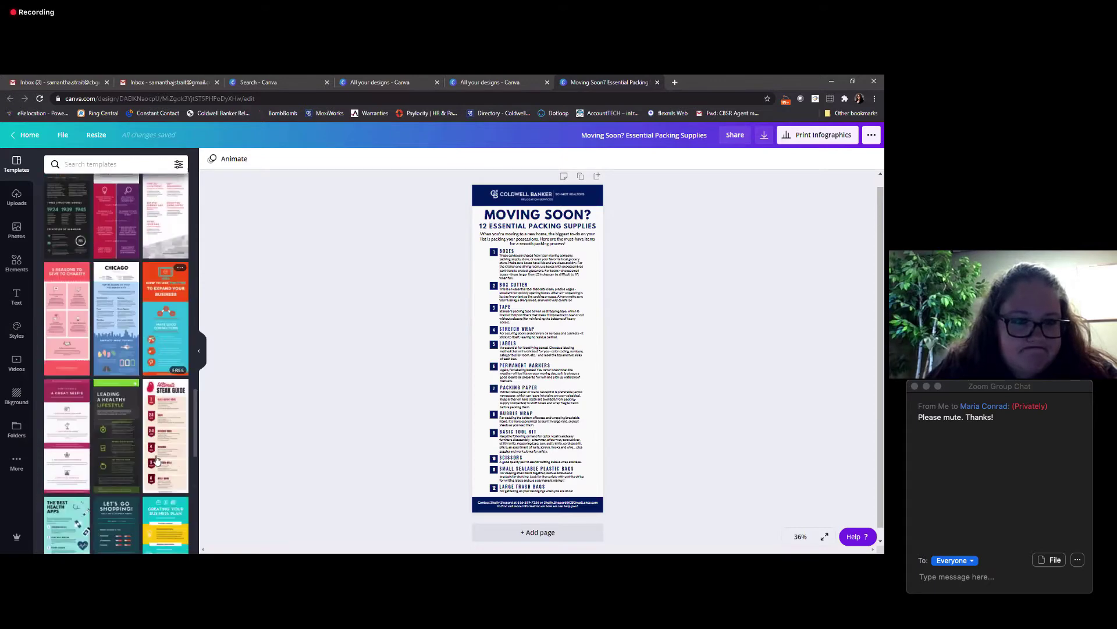
{"action": "scroll", "coordinate": [155, 460], "scroll_direction": "down", "scroll_amount": 6}
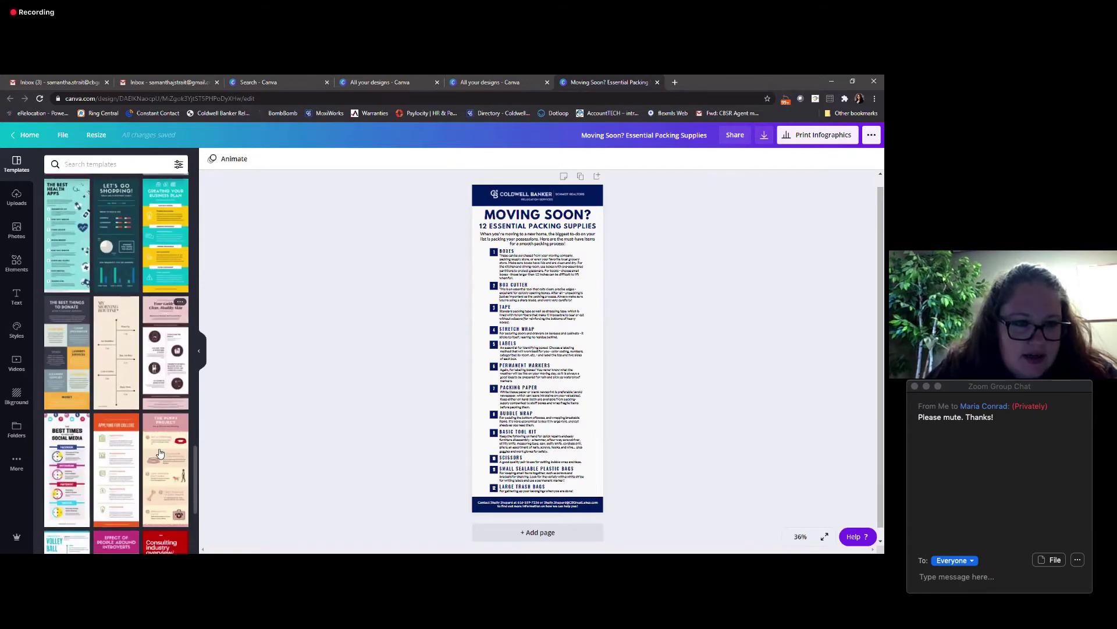
{"action": "scroll", "coordinate": [70, 400], "scroll_direction": "down", "scroll_amount": 2}
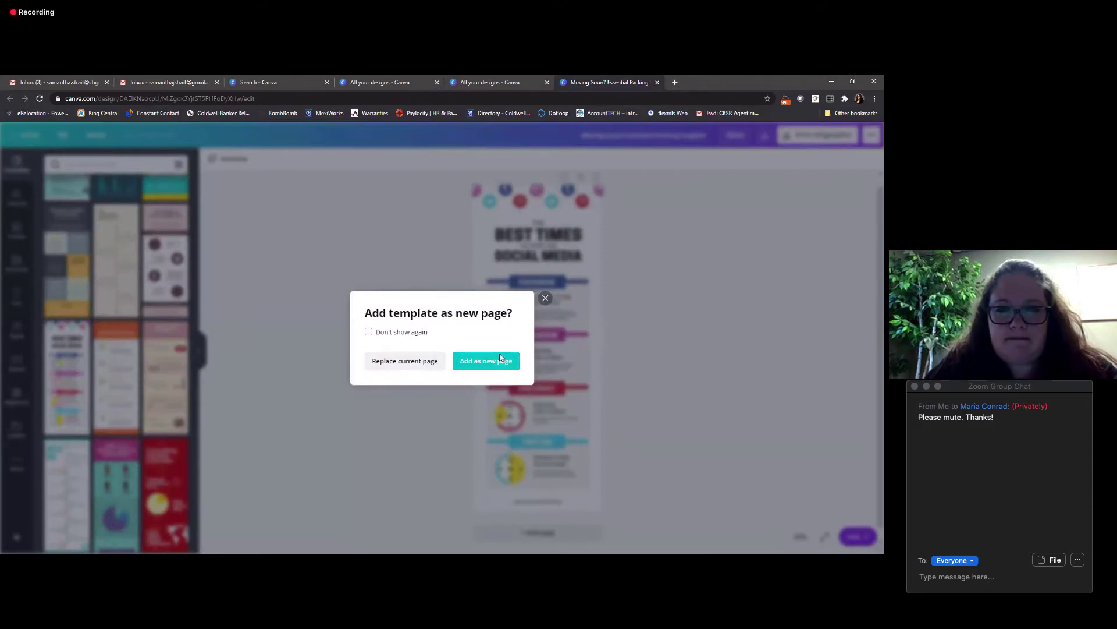
{"action": "left_click", "coordinate": [501, 359]}
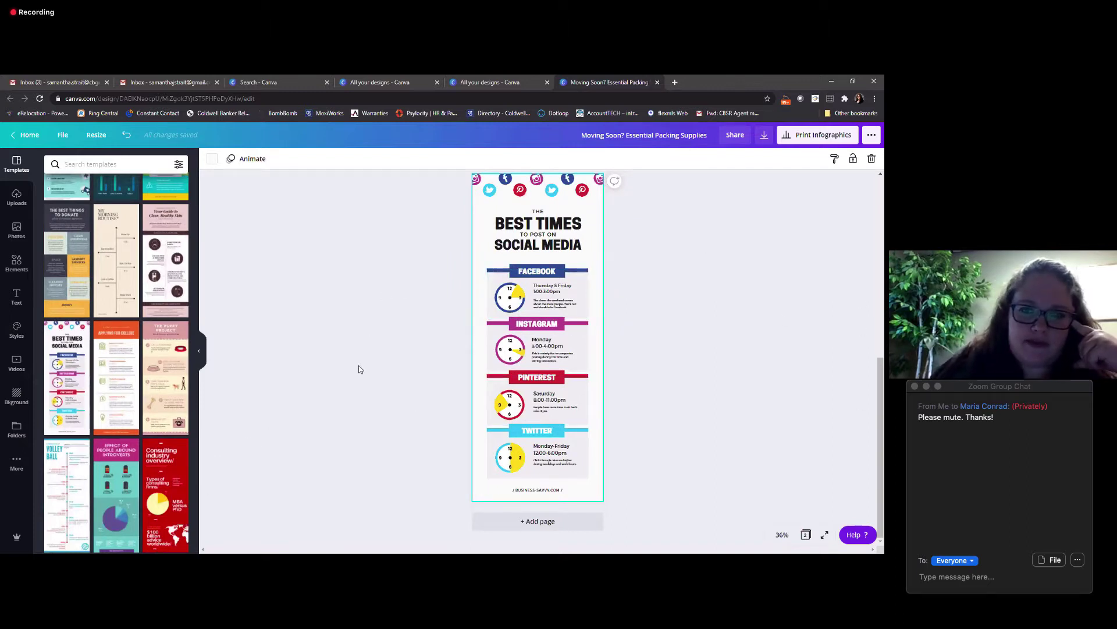
Step: Browse more infographic templates beside the Moving Soon design and close that design
{"action": "scroll", "coordinate": [170, 497], "scroll_direction": "down", "scroll_amount": 3}
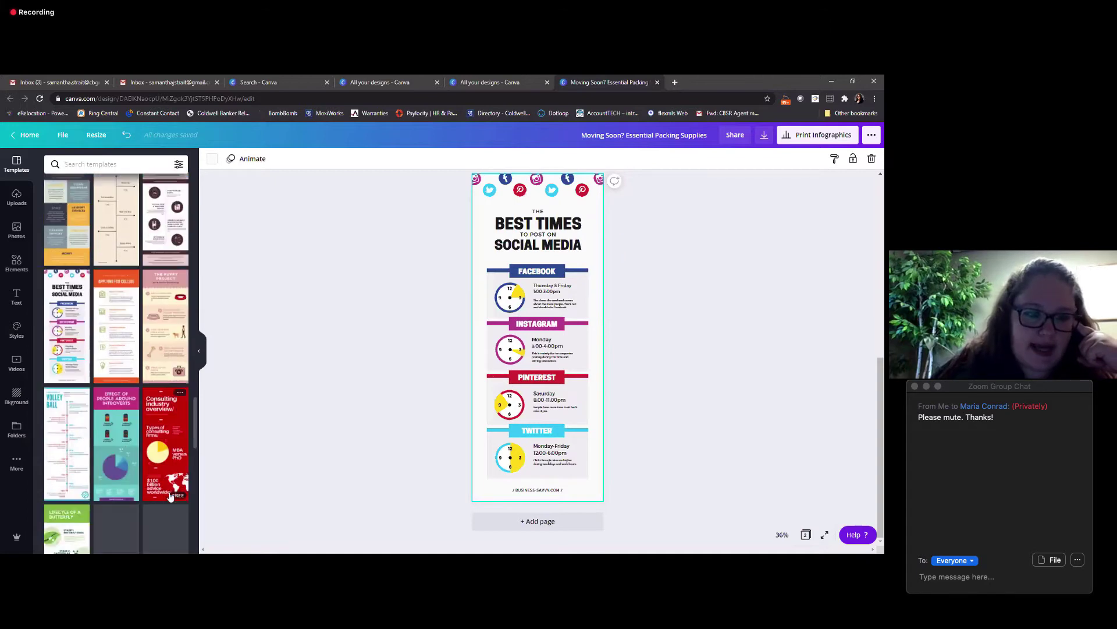
{"action": "scroll", "coordinate": [170, 497], "scroll_direction": "down", "scroll_amount": 5}
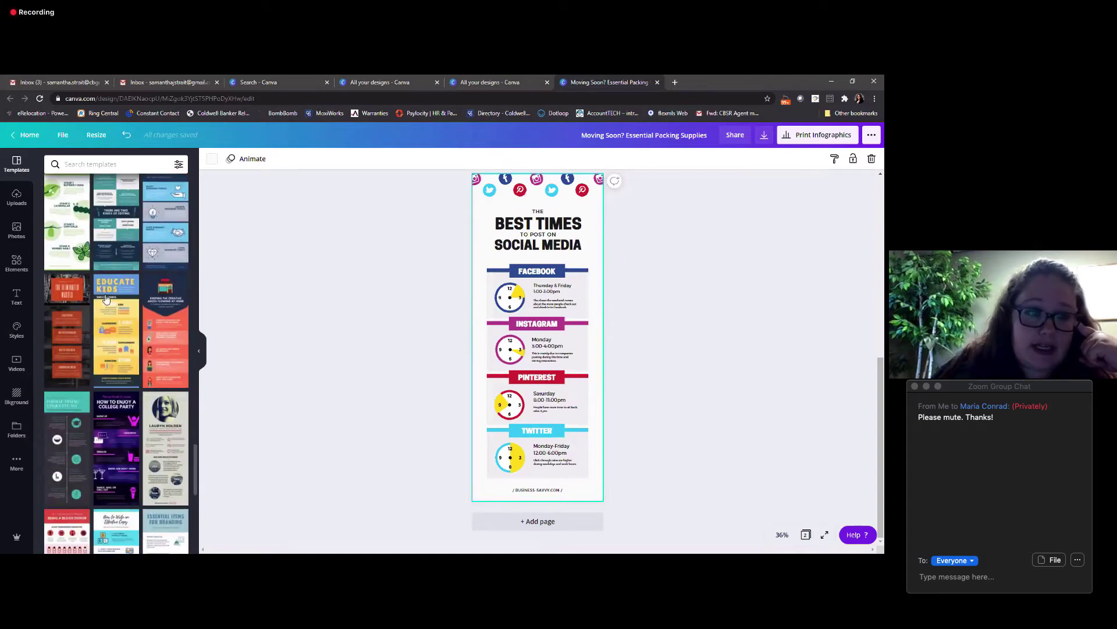
{"action": "scroll", "coordinate": [116, 407], "scroll_direction": "down", "scroll_amount": 3}
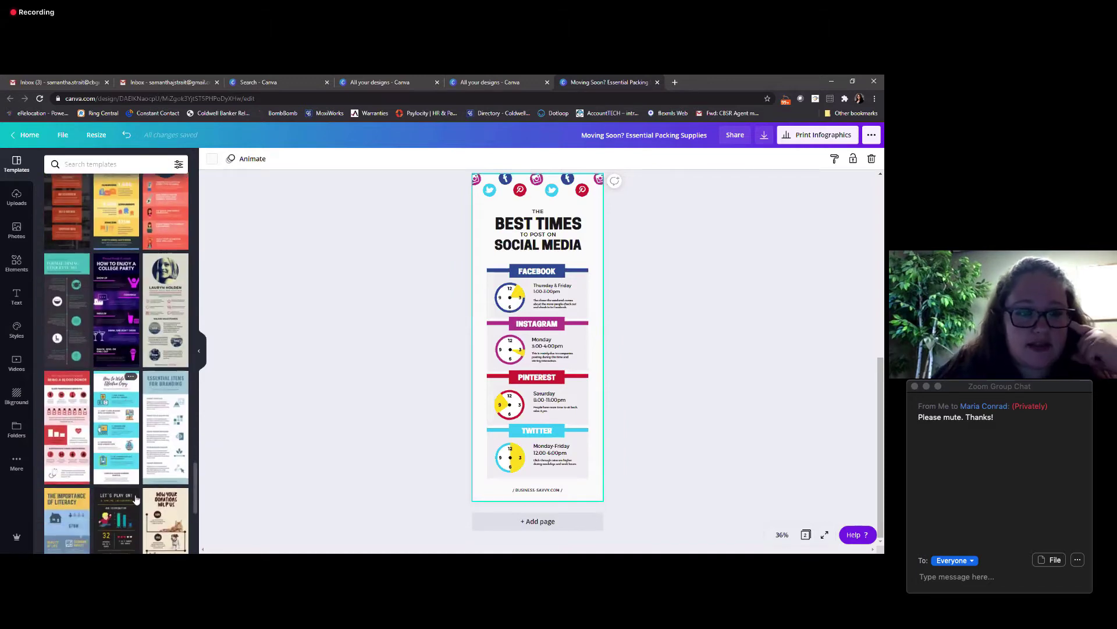
{"action": "scroll", "coordinate": [135, 499], "scroll_direction": "down", "scroll_amount": 5}
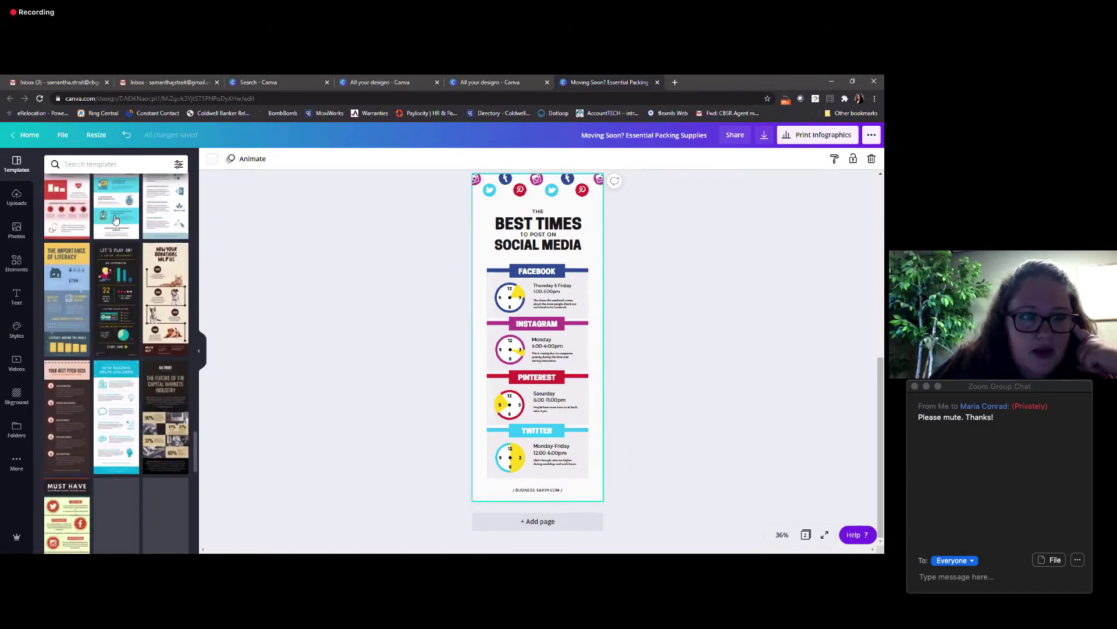
{"action": "scroll", "coordinate": [115, 220], "scroll_direction": "up", "scroll_amount": 2}
{"action": "left_click", "coordinate": [94, 169]}
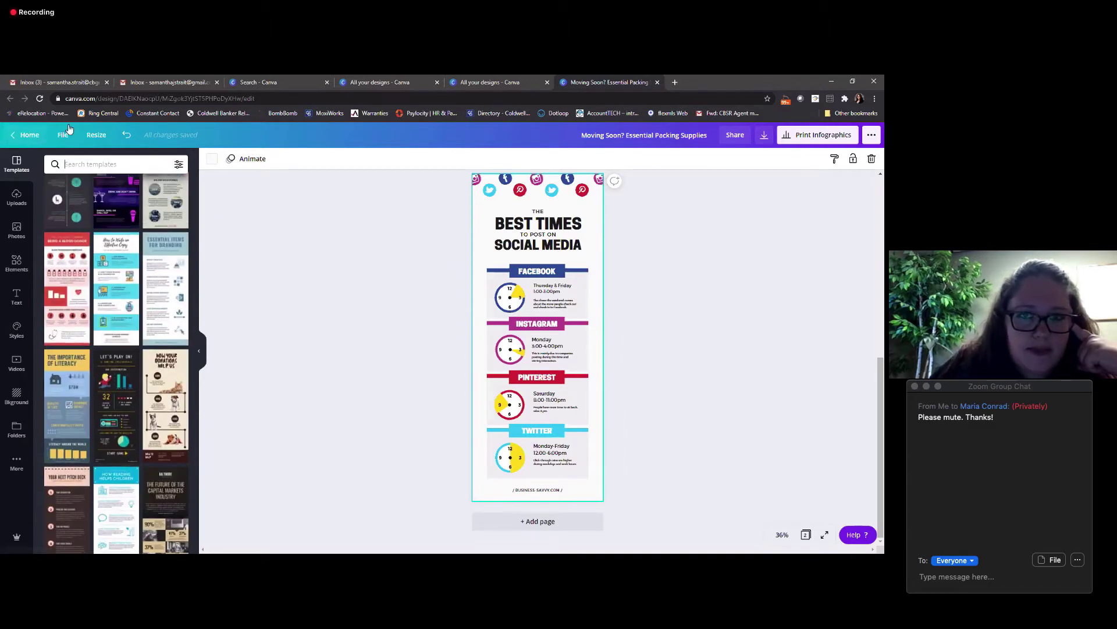
{"action": "left_click", "coordinate": [657, 82]}
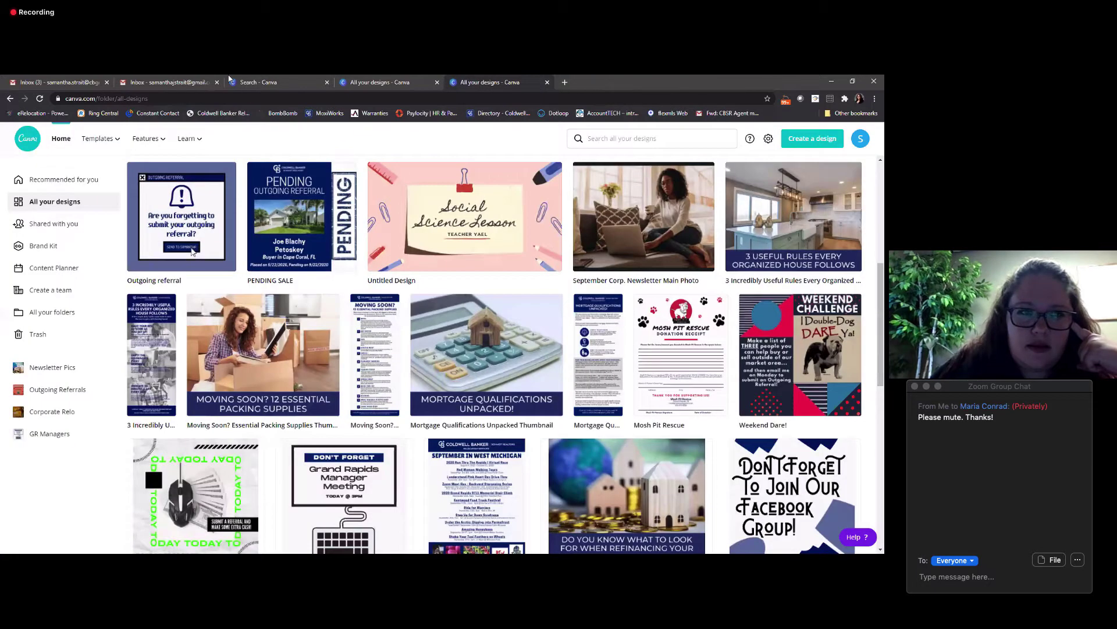
Step: Return to the Facebook Posts search page, go to the template library and search it for "real estate"
{"action": "key", "text": "ctrl+3"}
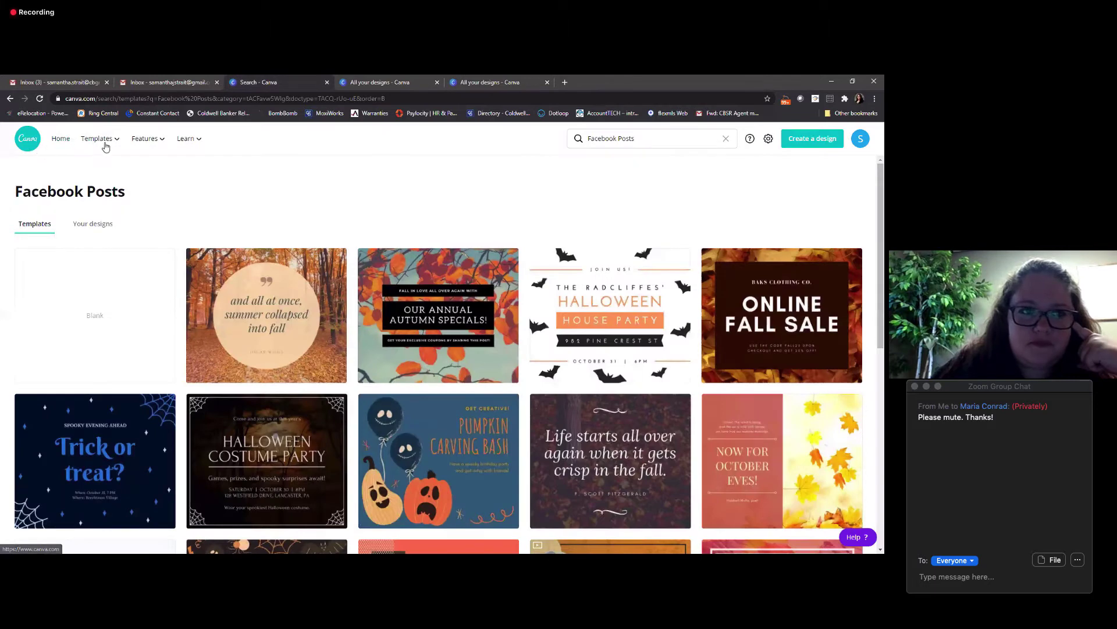
{"action": "left_click", "coordinate": [107, 145]}
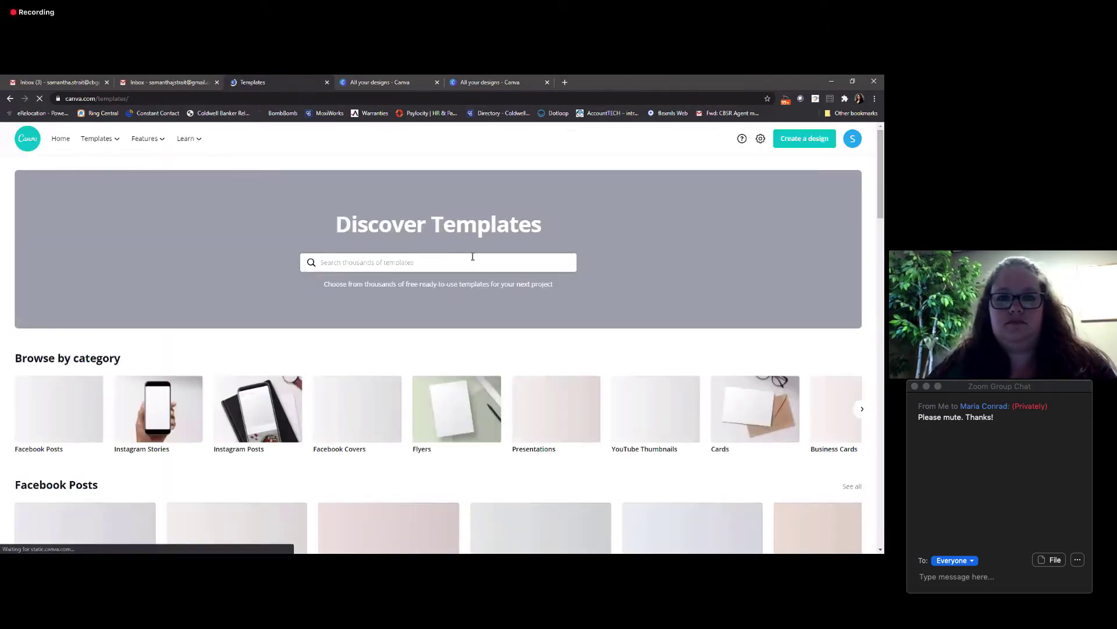
{"action": "left_click", "coordinate": [472, 258]}
{"action": "type", "text": "real estate"}
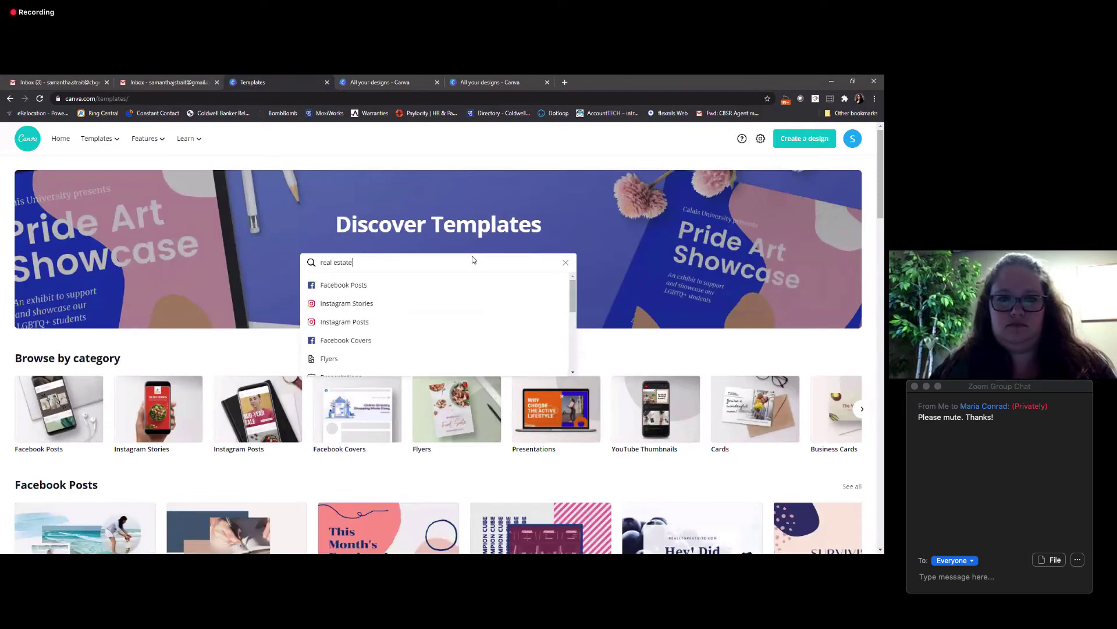
{"action": "key", "text": "Return"}
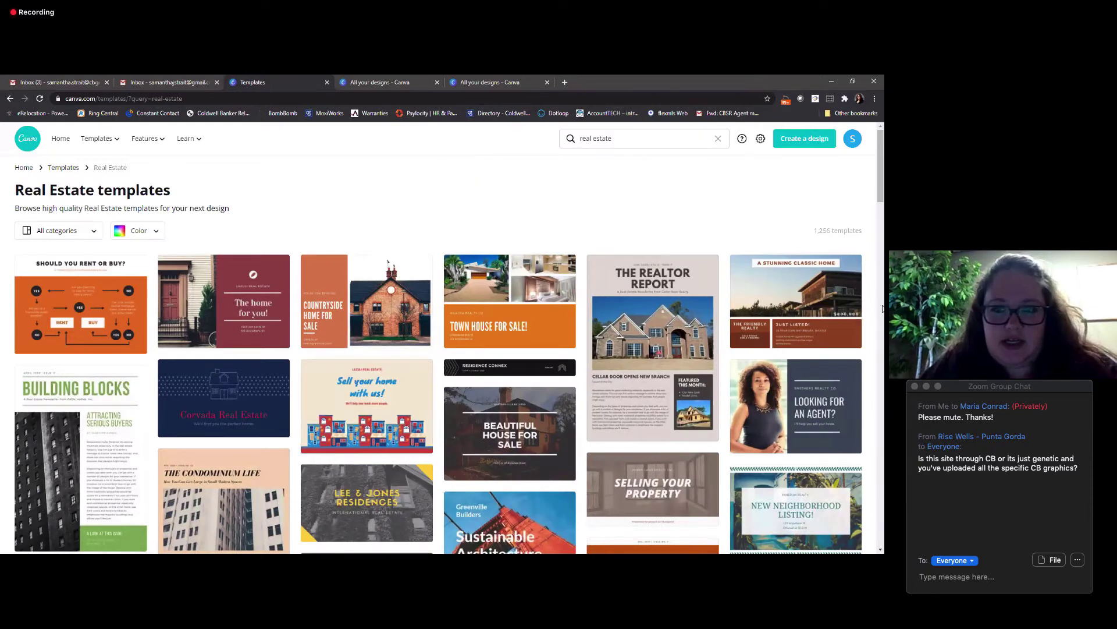
Step: Examine the range of real estate templates, such as newsletters, flyers, listings and business cards
{"action": "scroll", "coordinate": [722, 227], "scroll_direction": "down", "scroll_amount": 2}
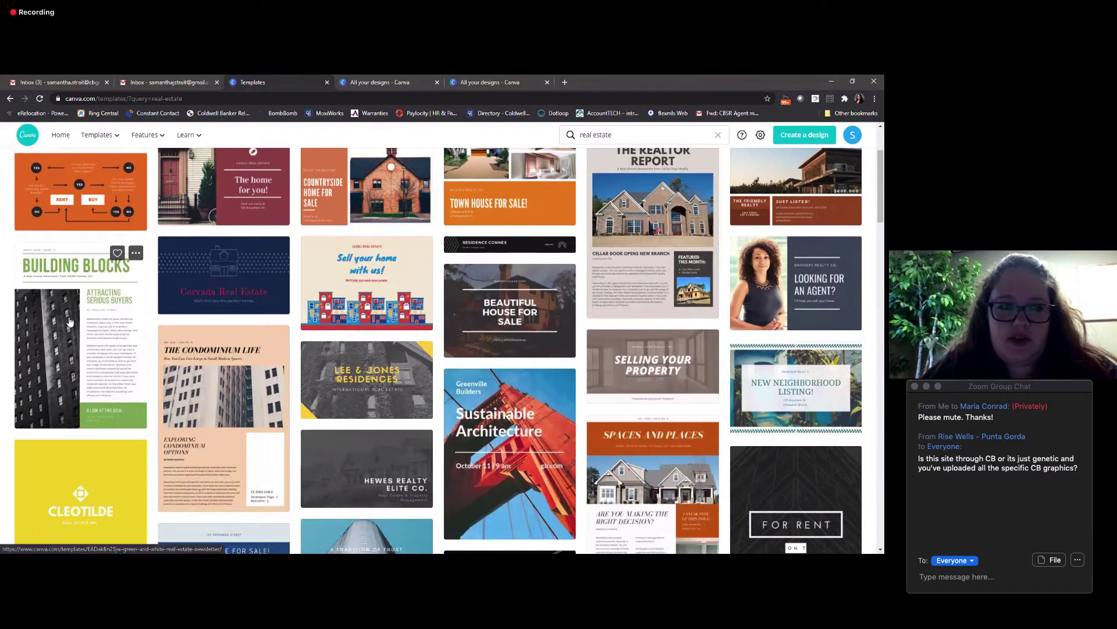
{"action": "scroll", "coordinate": [232, 307], "scroll_direction": "down", "scroll_amount": 1}
{"action": "scroll", "coordinate": [482, 450], "scroll_direction": "down", "scroll_amount": 4}
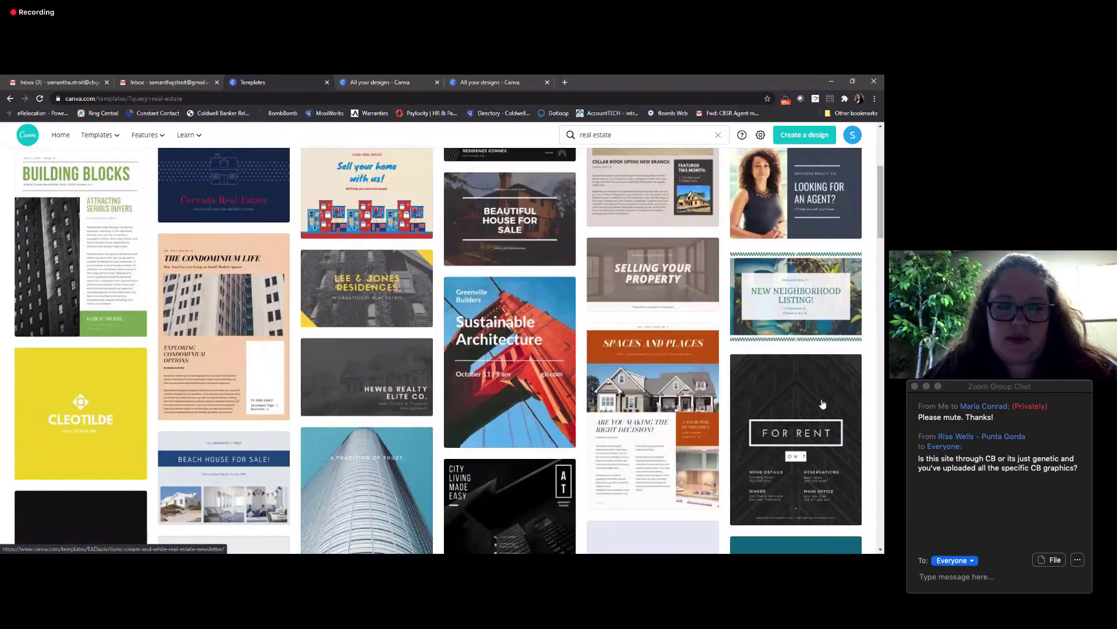
{"action": "scroll", "coordinate": [442, 349], "scroll_direction": "down", "scroll_amount": 3}
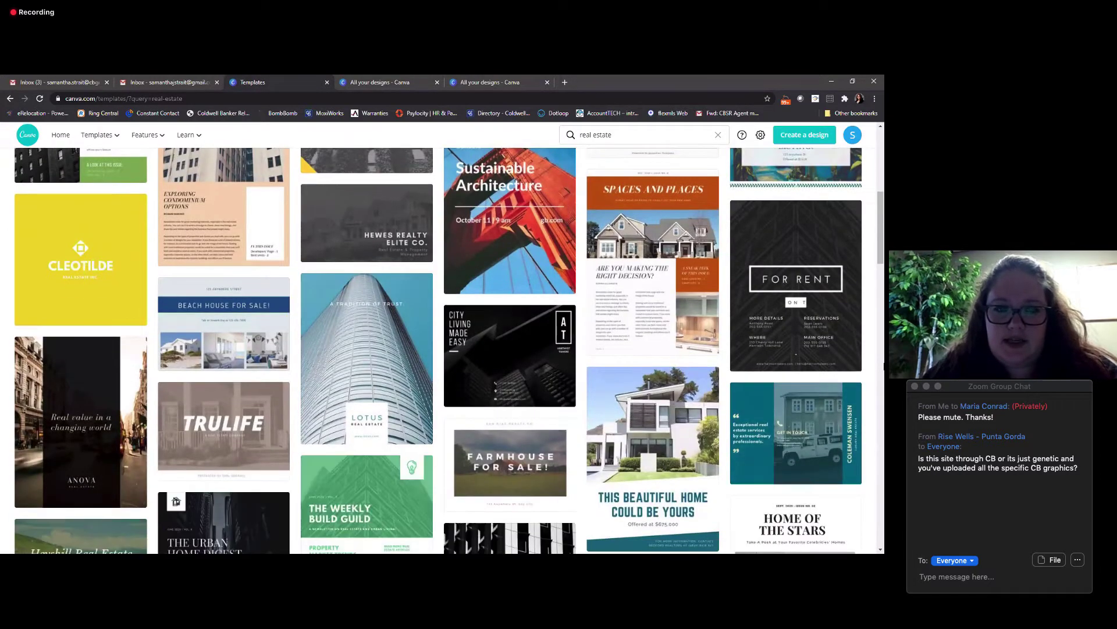
{"action": "scroll", "coordinate": [681, 433], "scroll_direction": "down", "scroll_amount": 2}
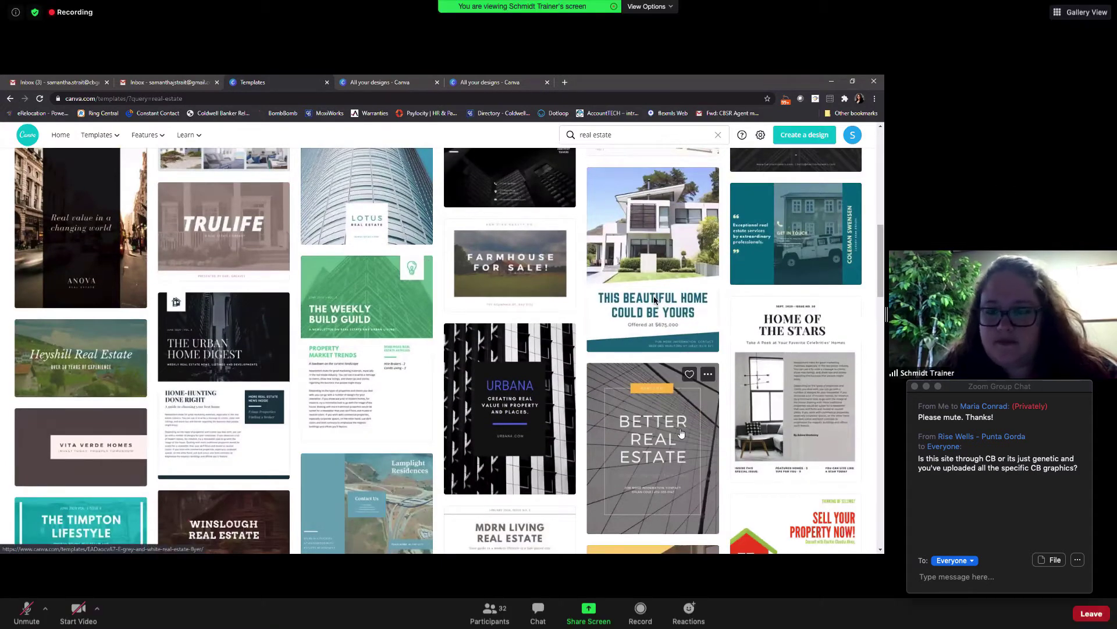
{"action": "scroll", "coordinate": [684, 425], "scroll_direction": "down", "scroll_amount": 1}
{"action": "scroll", "coordinate": [686, 423], "scroll_direction": "down", "scroll_amount": 3}
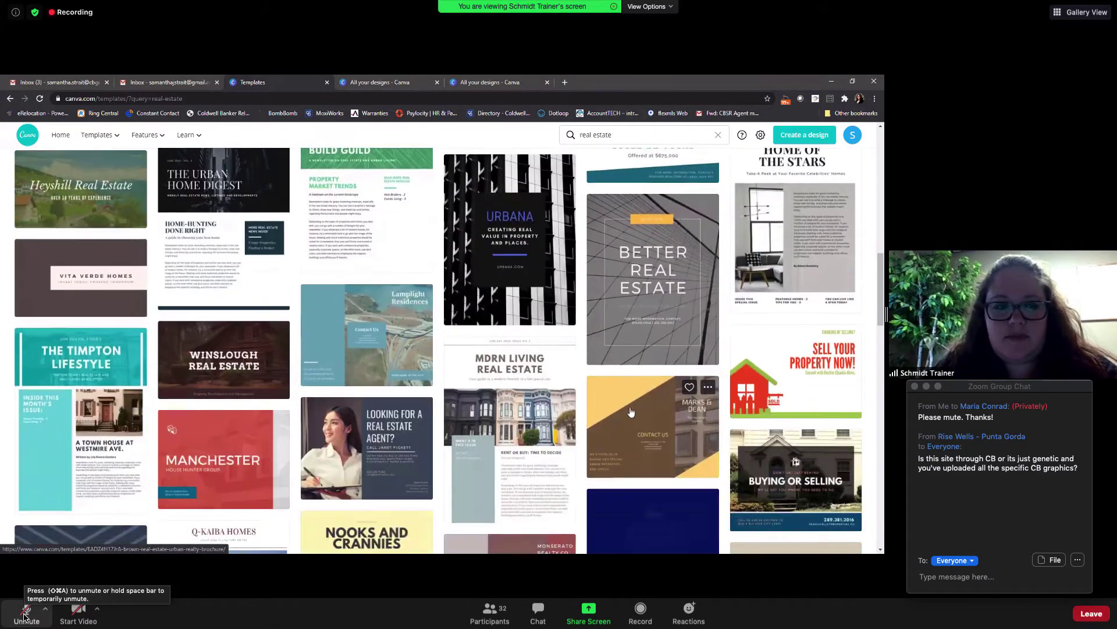
{"action": "scroll", "coordinate": [622, 409], "scroll_direction": "down", "scroll_amount": 2}
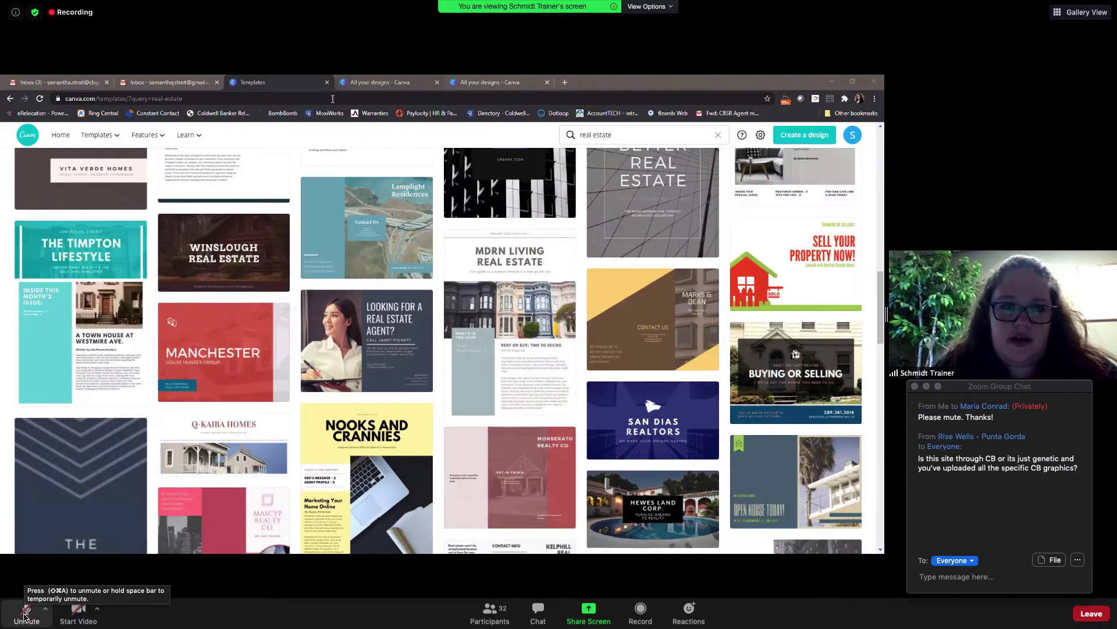
Step: Return to your own designs and view the contents of the Corporate Relo and Newsletter Pics folders
{"action": "key", "text": "ctrl+Tab"}
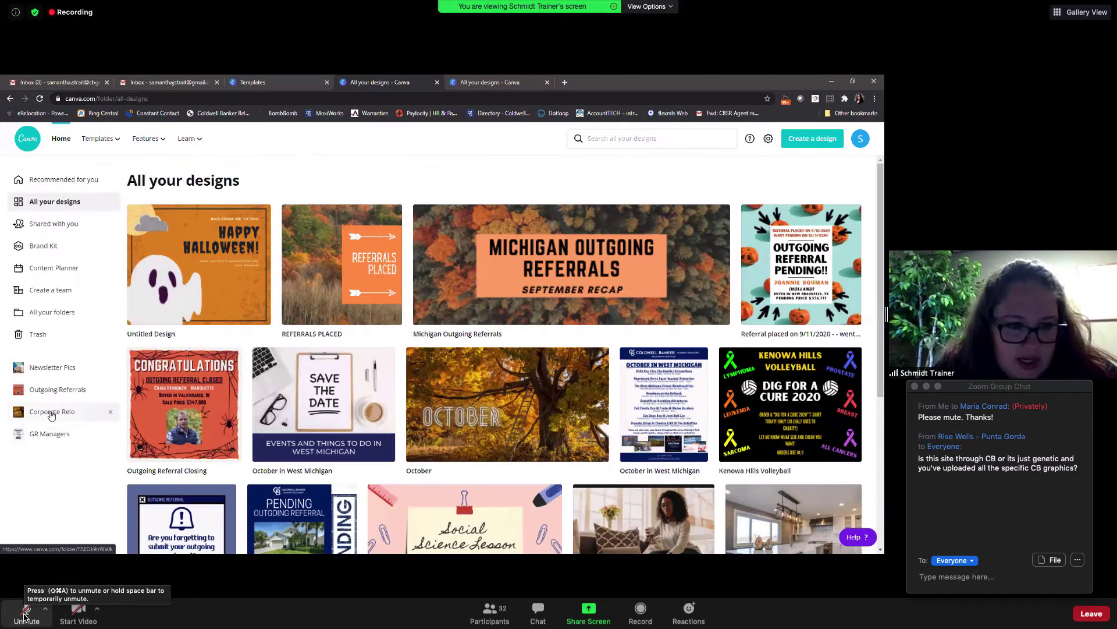
{"action": "left_click", "coordinate": [51, 413]}
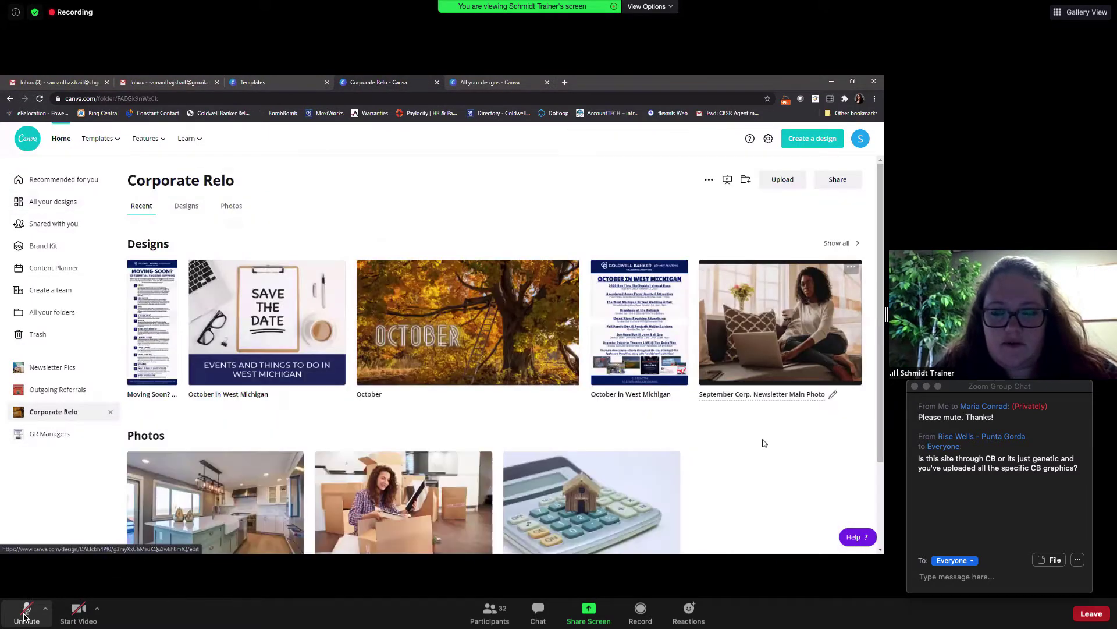
{"action": "scroll", "coordinate": [756, 437], "scroll_direction": "down", "scroll_amount": 2}
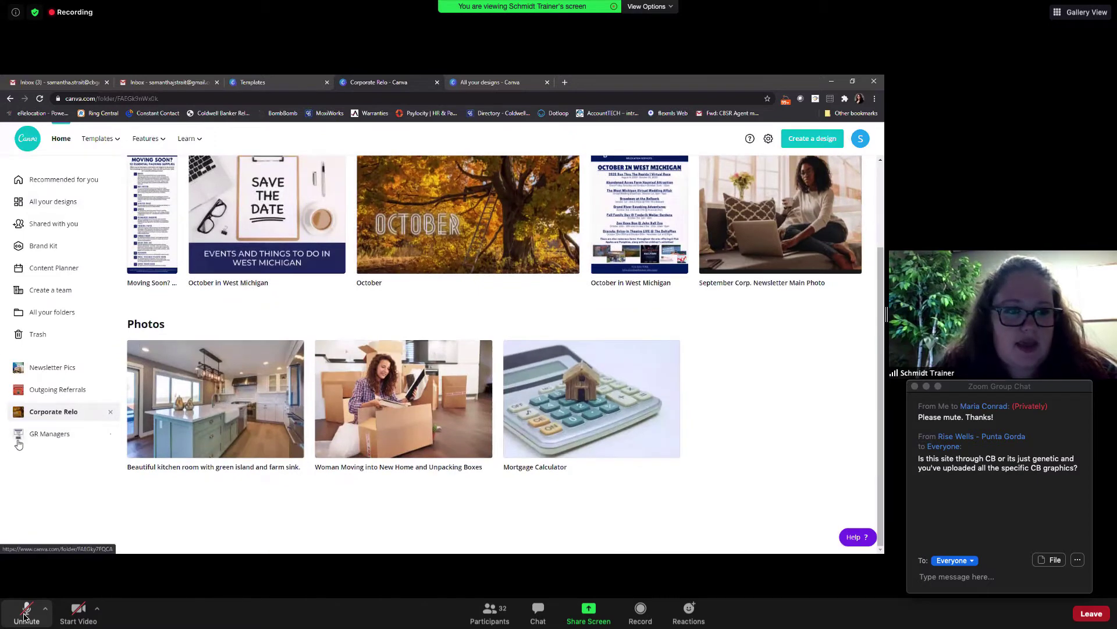
{"action": "left_click", "coordinate": [50, 373]}
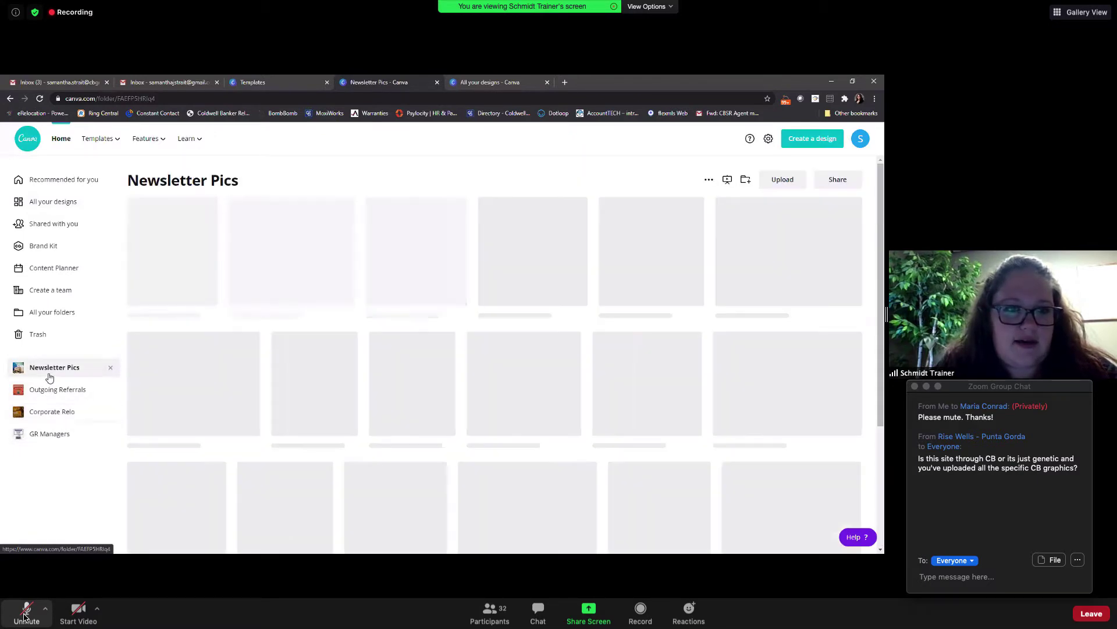
Step: Find the Grand Rapids "Coldwell Banker Schmidt Relocation Services" packet among all your designs and open it
{"action": "left_click", "coordinate": [40, 212]}
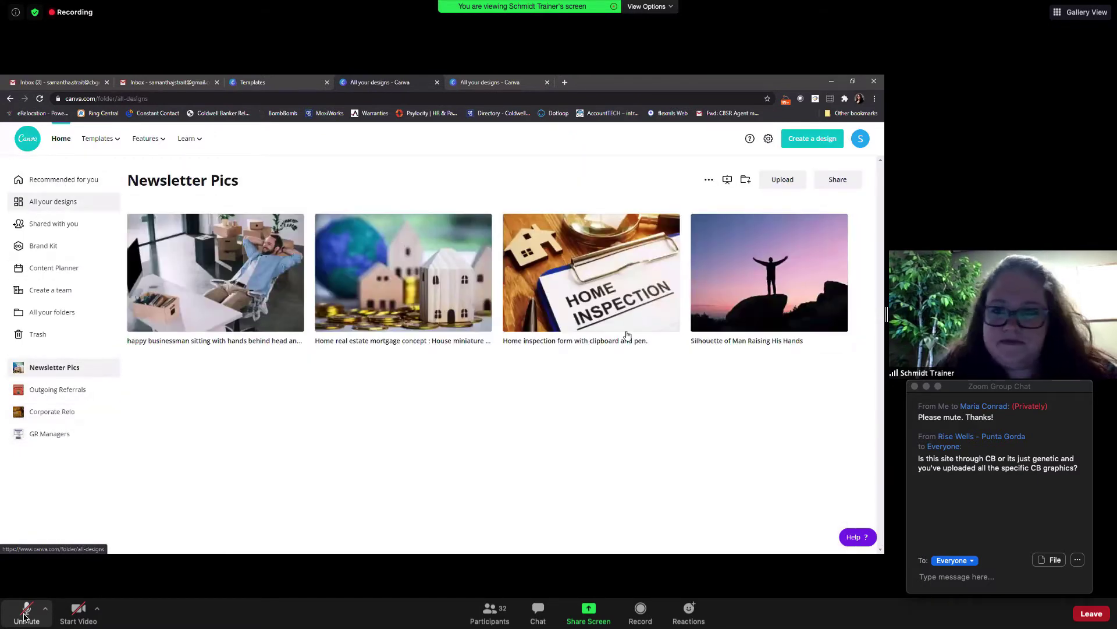
{"action": "scroll", "coordinate": [796, 415], "scroll_direction": "down", "scroll_amount": 4}
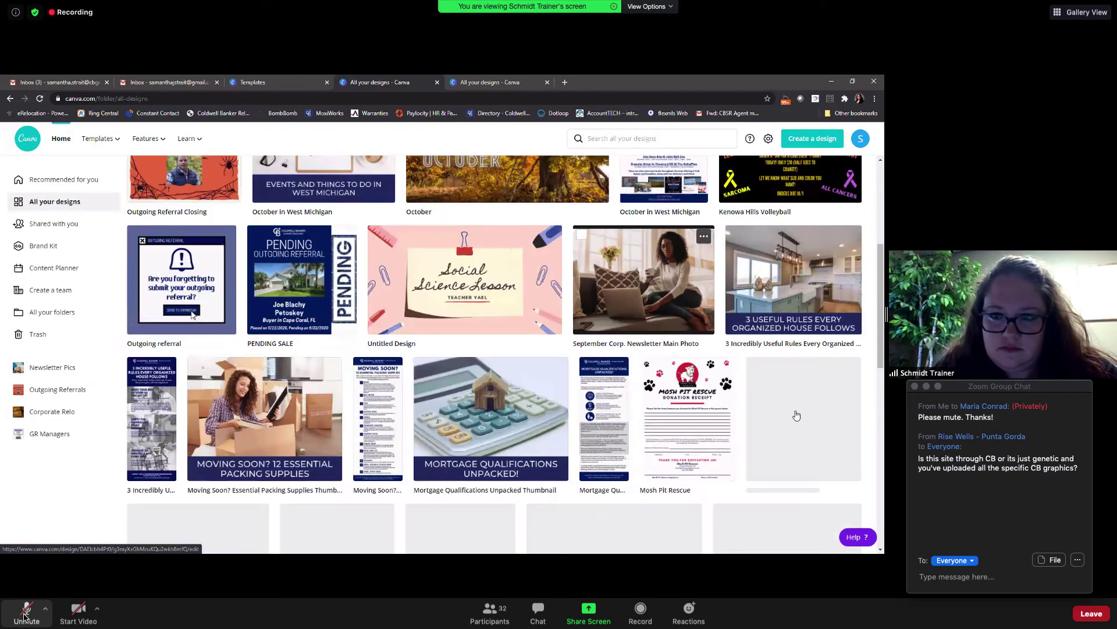
{"action": "scroll", "coordinate": [797, 417], "scroll_direction": "down", "scroll_amount": 2}
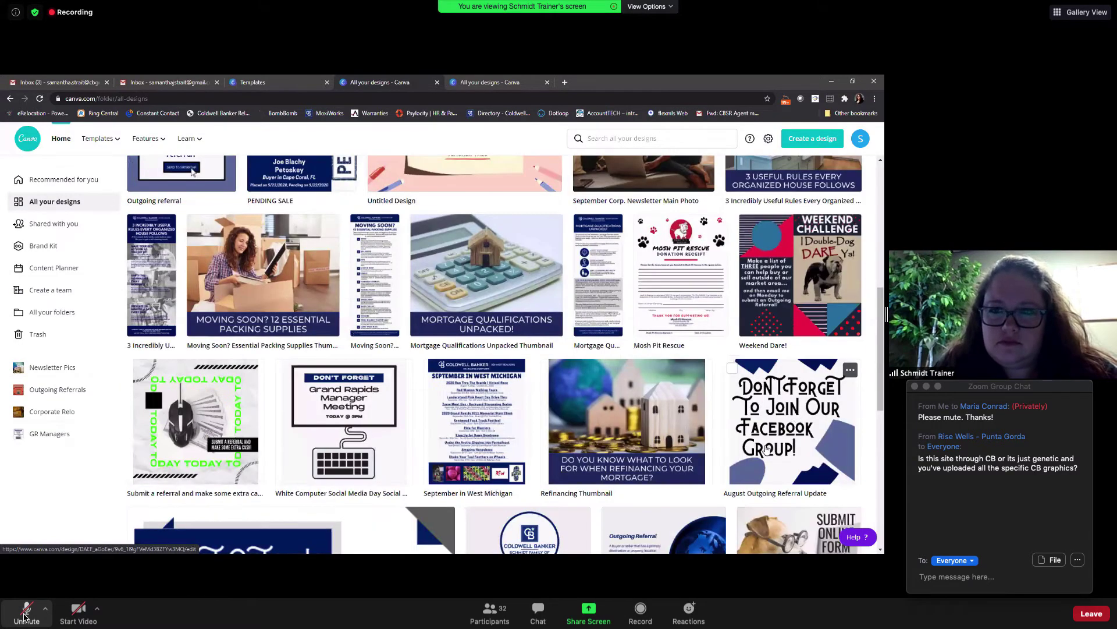
{"action": "scroll", "coordinate": [766, 450], "scroll_direction": "down", "scroll_amount": 10}
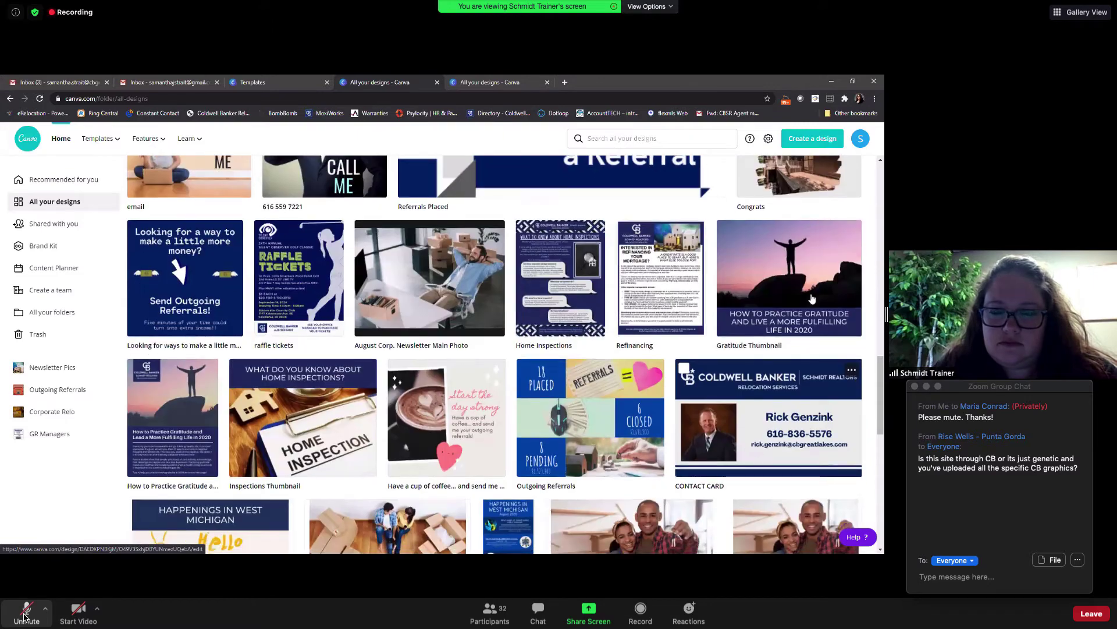
{"action": "scroll", "coordinate": [524, 411], "scroll_direction": "down", "scroll_amount": 5}
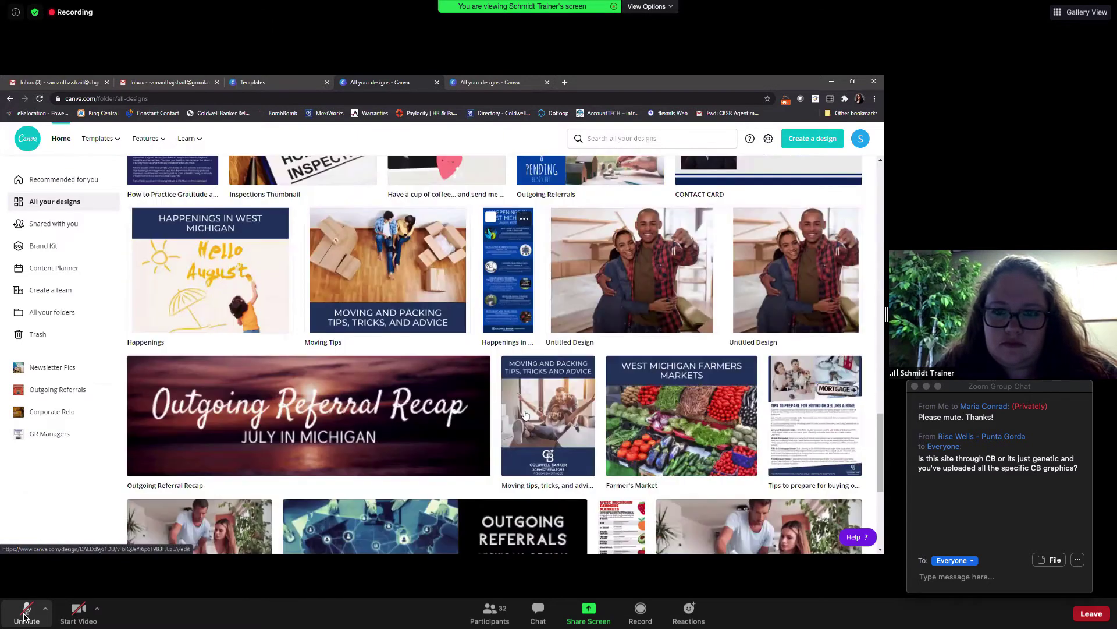
{"action": "scroll", "coordinate": [525, 415], "scroll_direction": "down", "scroll_amount": 4}
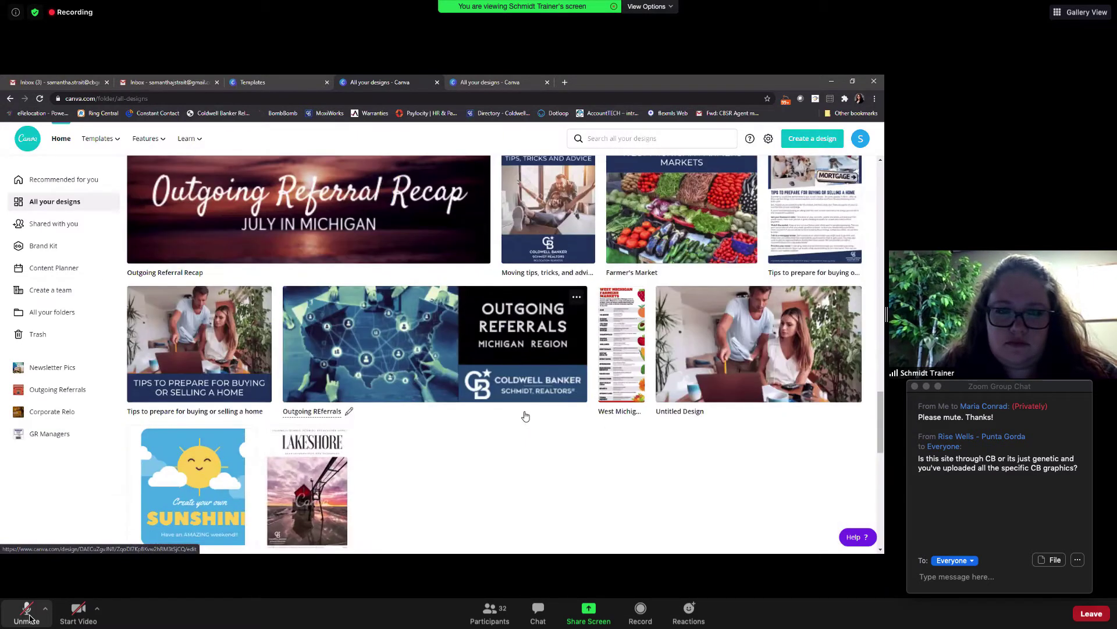
{"action": "scroll", "coordinate": [527, 410], "scroll_direction": "down", "scroll_amount": 1}
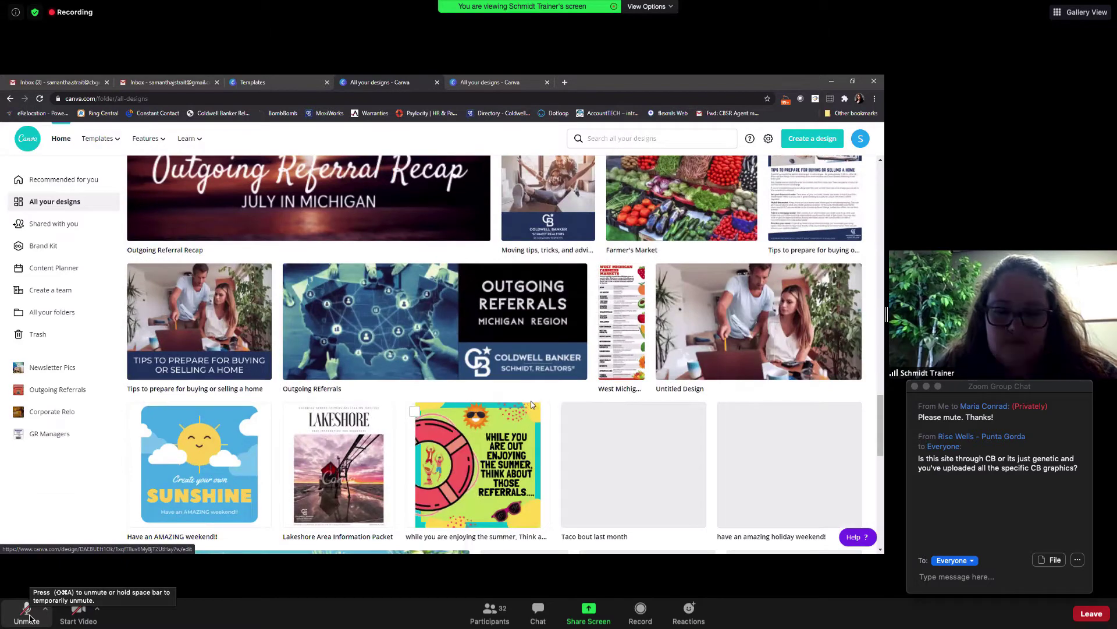
{"action": "scroll", "coordinate": [836, 395], "scroll_direction": "down", "scroll_amount": 2}
{"action": "left_click", "coordinate": [789, 294]}
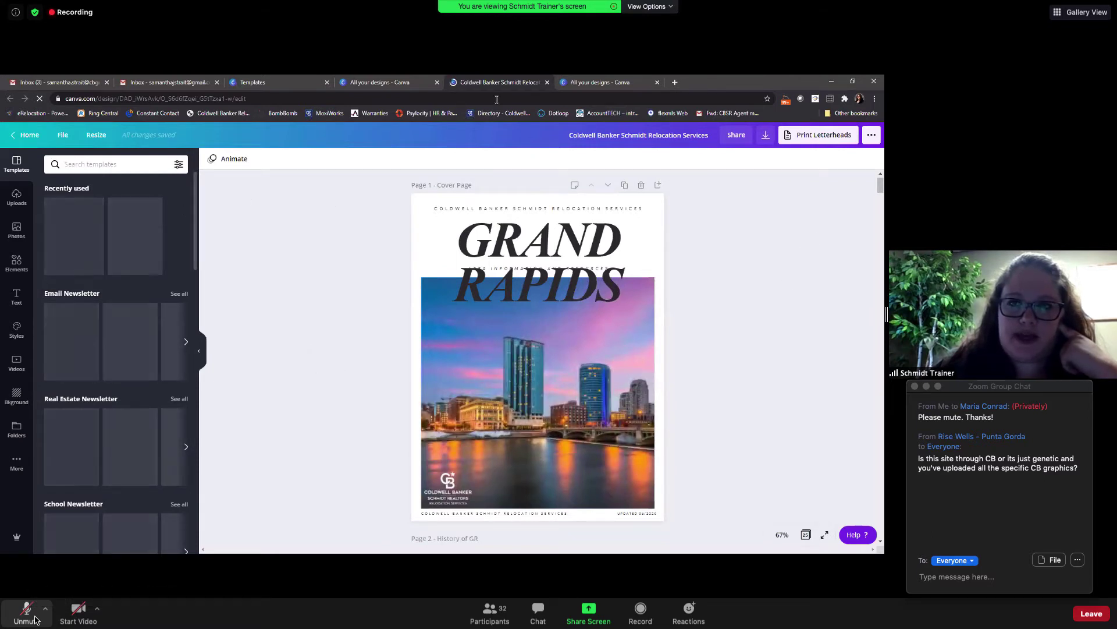
{"action": "left_click", "coordinate": [766, 136]}
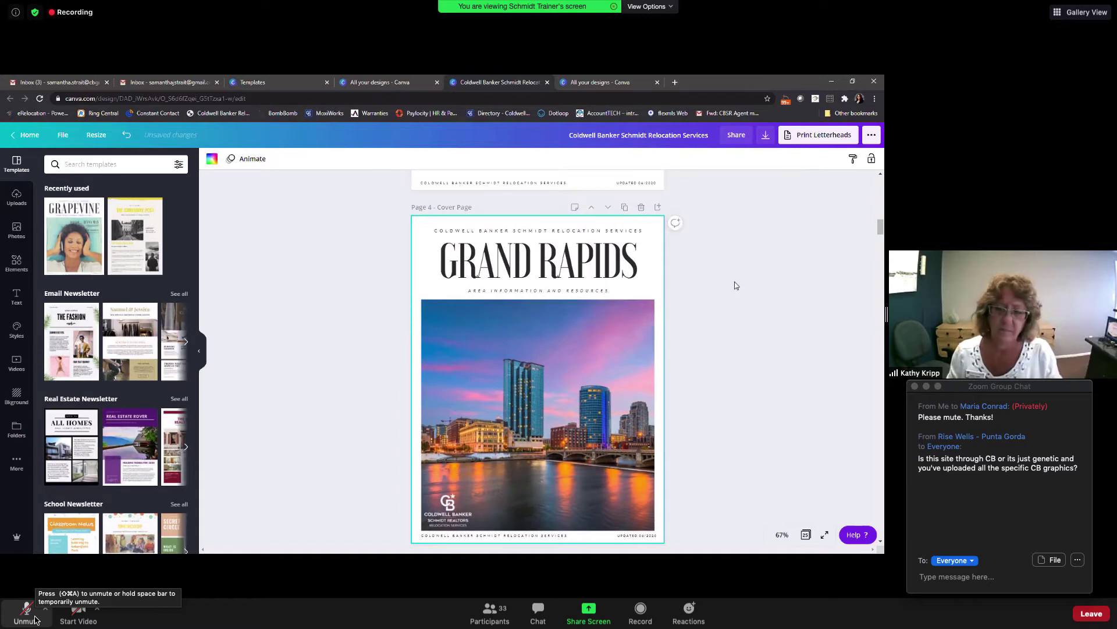
Step: Unmute the microphone in the Zoom meeting and mute it again
{"action": "left_click", "coordinate": [33, 620]}
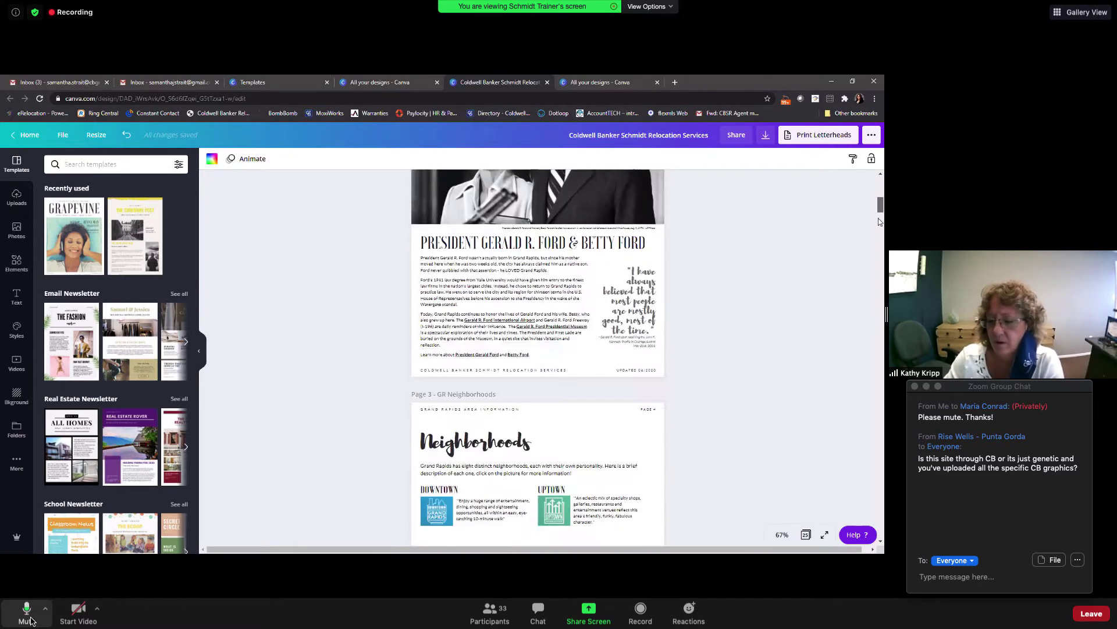
{"action": "left_click", "coordinate": [27, 616]}
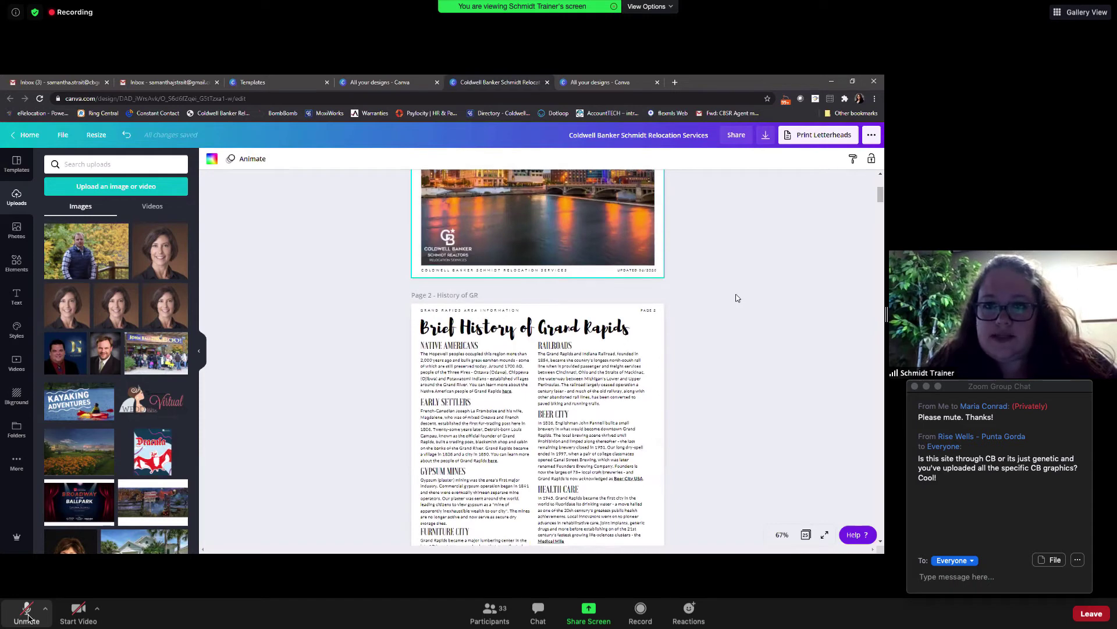
Step: Show the Grand Rapids cover page at 100% zoom and open the library of stock photos
{"action": "left_click", "coordinate": [785, 540]}
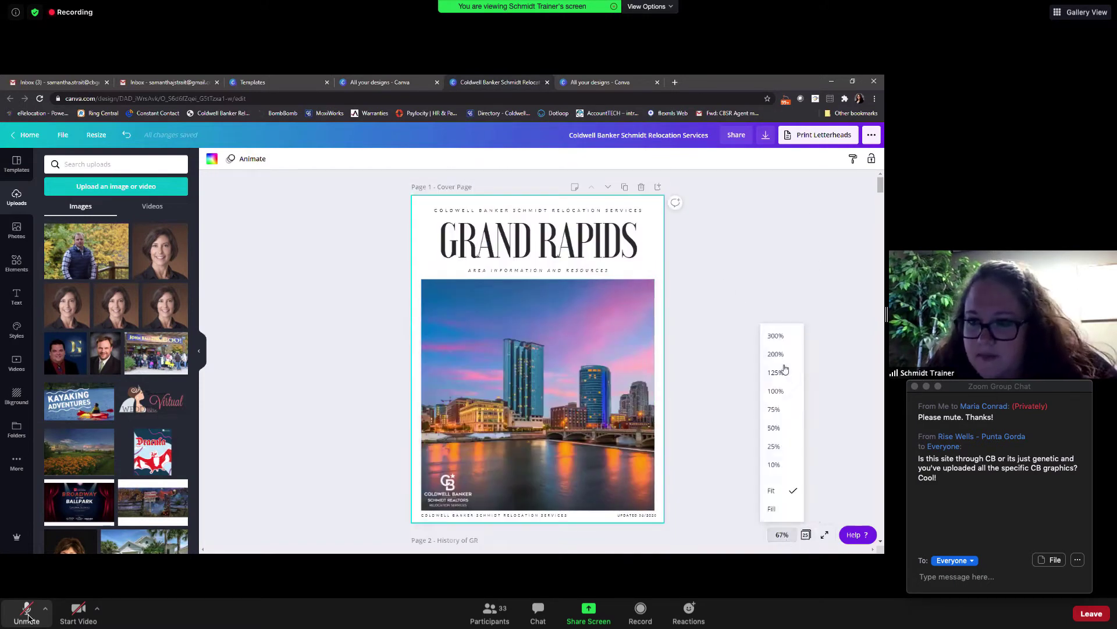
{"action": "left_click", "coordinate": [787, 391]}
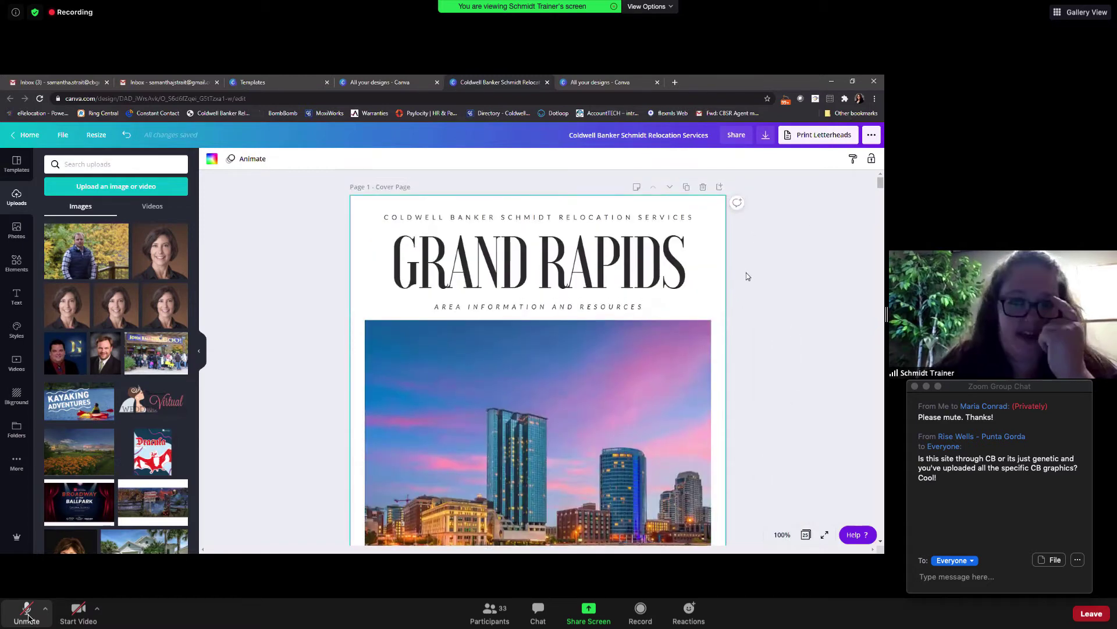
{"action": "scroll", "coordinate": [747, 310], "scroll_direction": "down", "scroll_amount": 4}
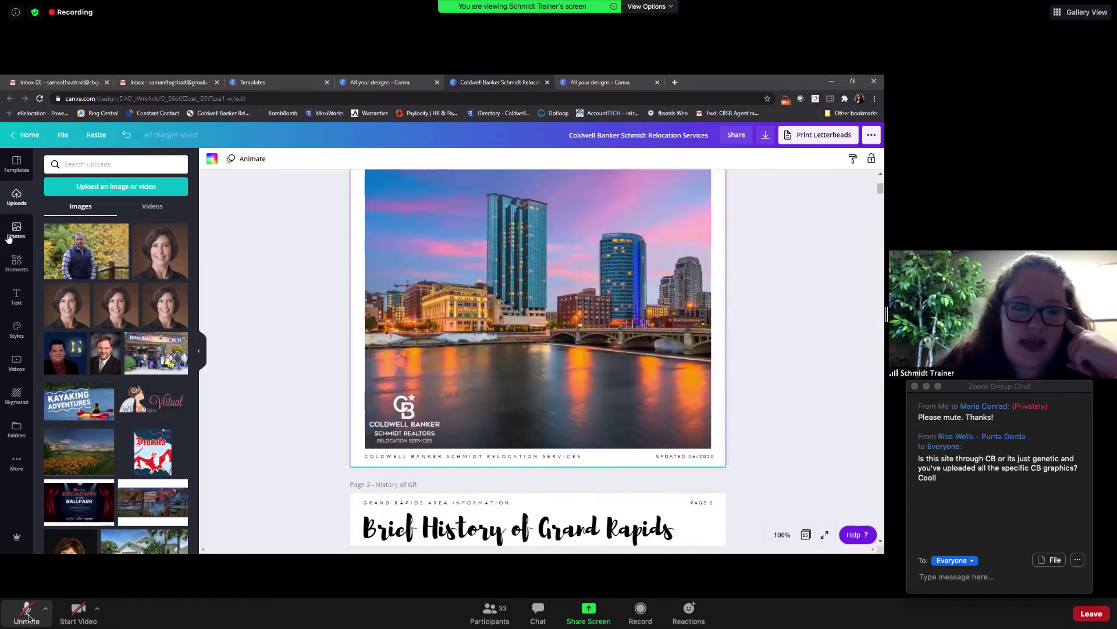
{"action": "left_click", "coordinate": [27, 241]}
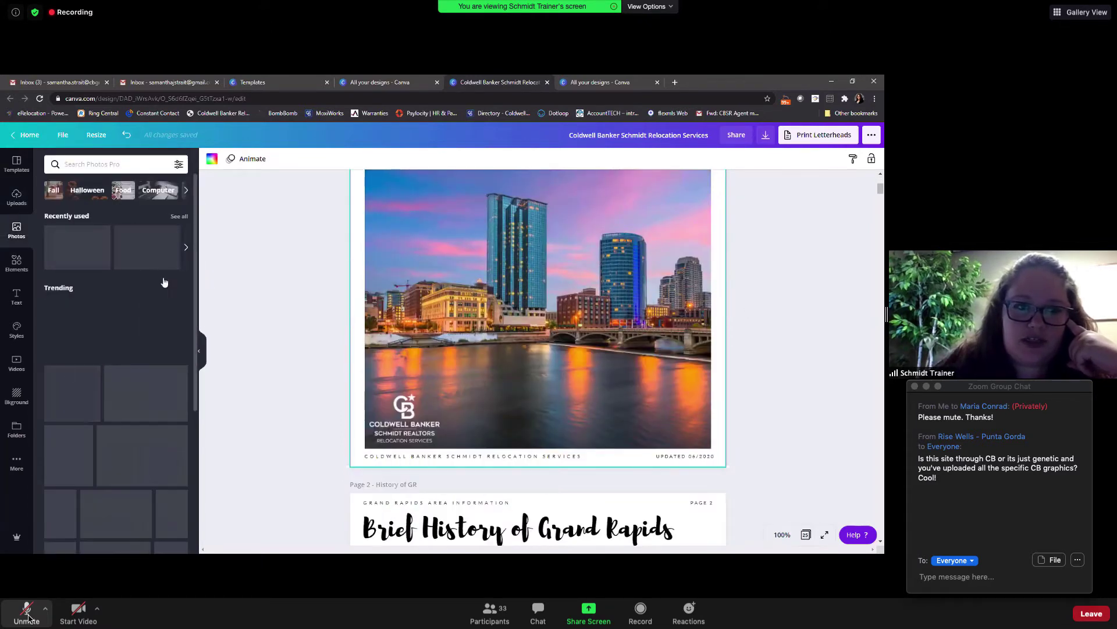
Step: Browse the trending stock photos and view the color, orientation and availability filters for the photo search
{"action": "scroll", "coordinate": [140, 443], "scroll_direction": "down", "scroll_amount": 3}
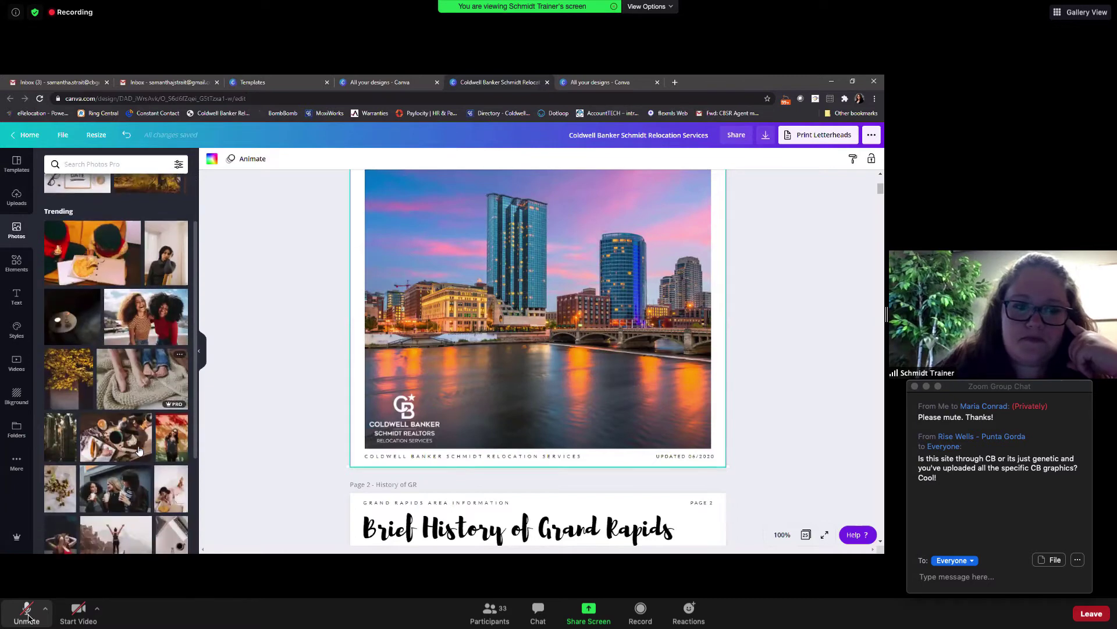
{"action": "scroll", "coordinate": [143, 357], "scroll_direction": "down", "scroll_amount": 1}
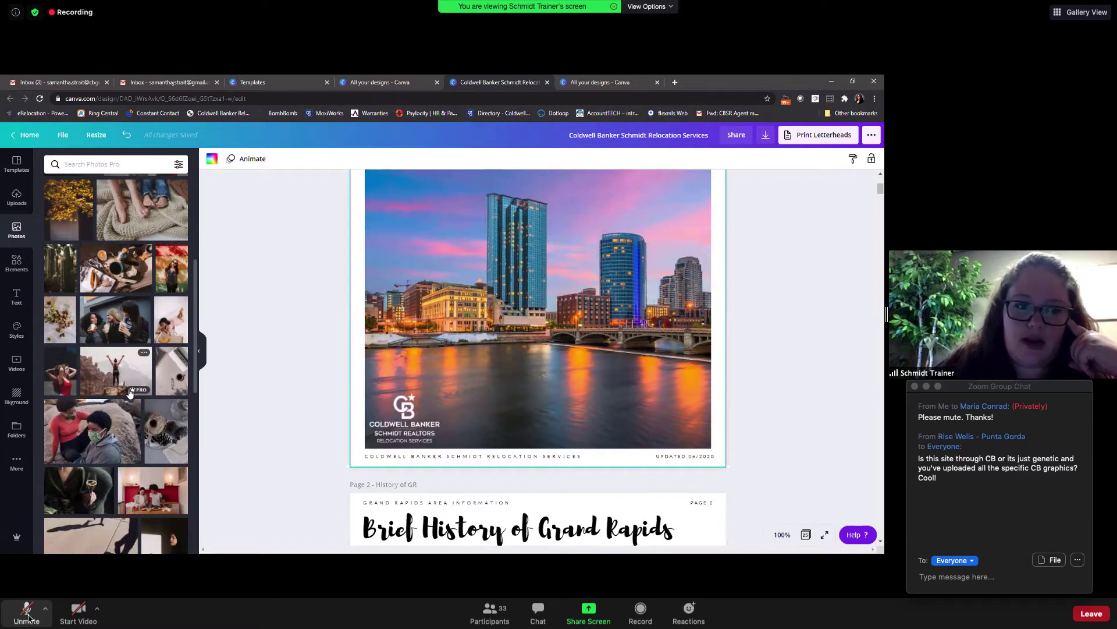
{"action": "scroll", "coordinate": [140, 373], "scroll_direction": "up", "scroll_amount": 2}
{"action": "scroll", "coordinate": [151, 343], "scroll_direction": "up", "scroll_amount": 2}
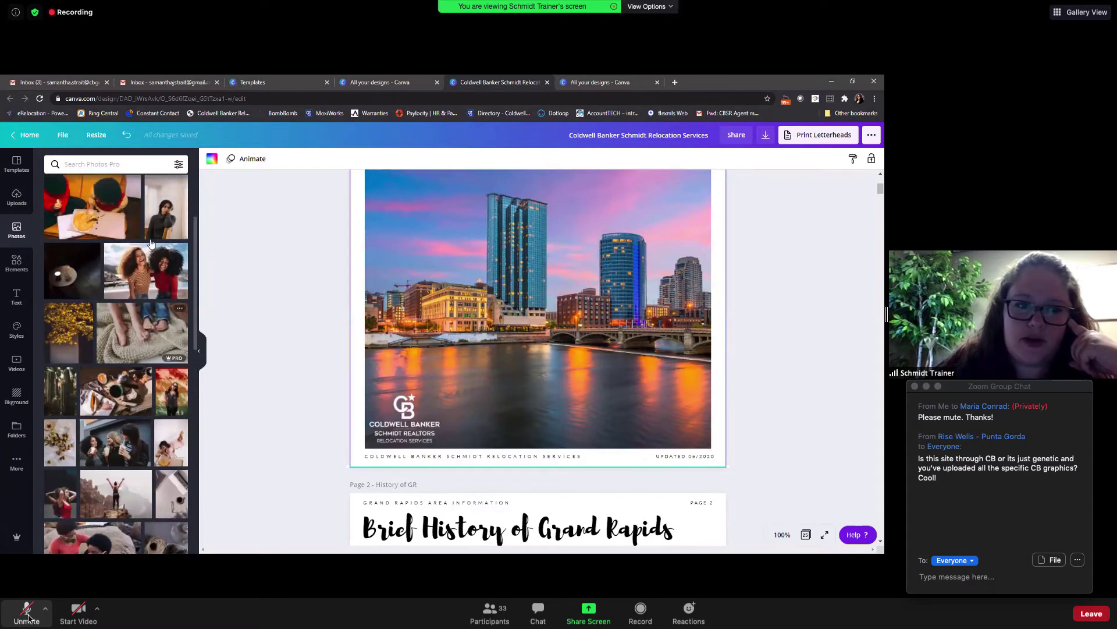
{"action": "scroll", "coordinate": [146, 247], "scroll_direction": "up", "scroll_amount": 1}
{"action": "scroll", "coordinate": [146, 247], "scroll_direction": "up", "scroll_amount": 1}
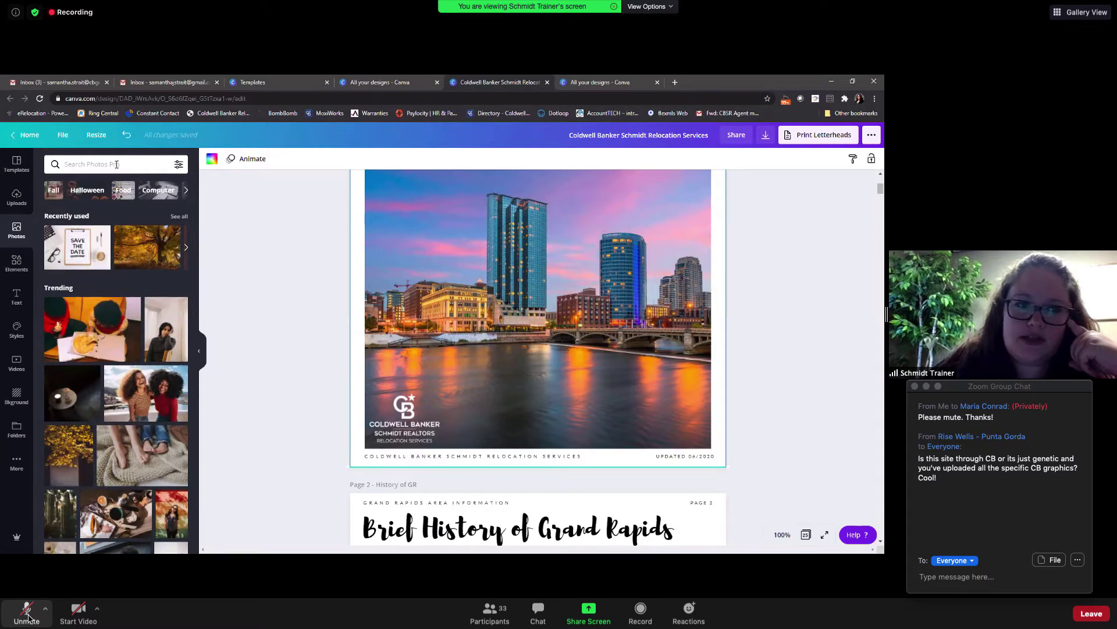
{"action": "left_click", "coordinate": [178, 166]}
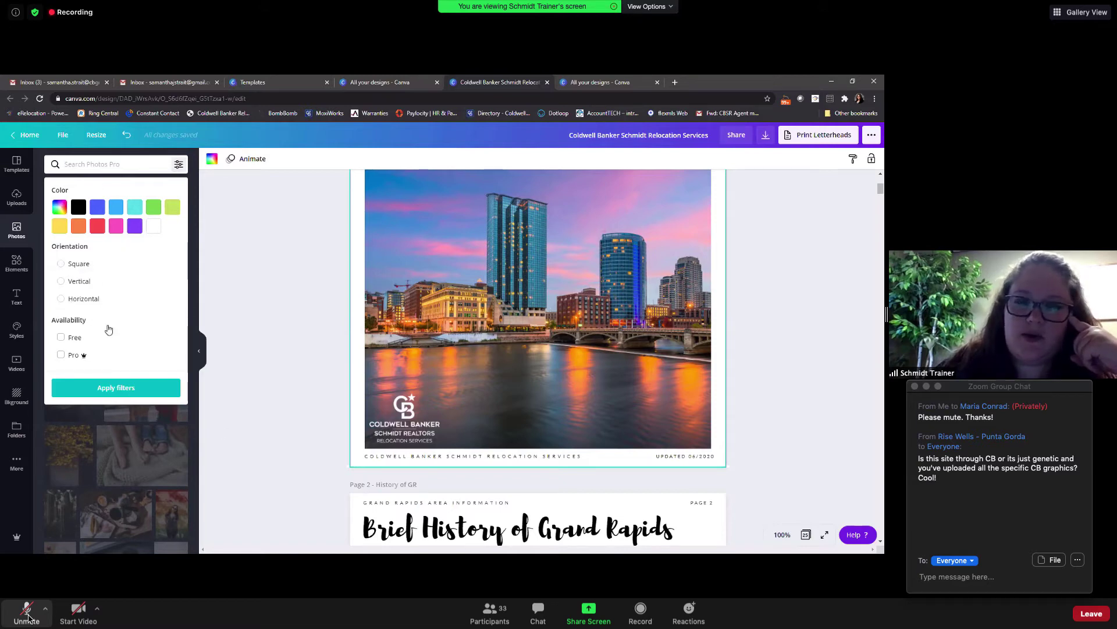
{"action": "left_click", "coordinate": [271, 278]}
Step: Review the packet's pages on Grand Rapids history, President Ford, the neighborhoods and the regions
{"action": "scroll", "coordinate": [691, 400], "scroll_direction": "down", "scroll_amount": 3}
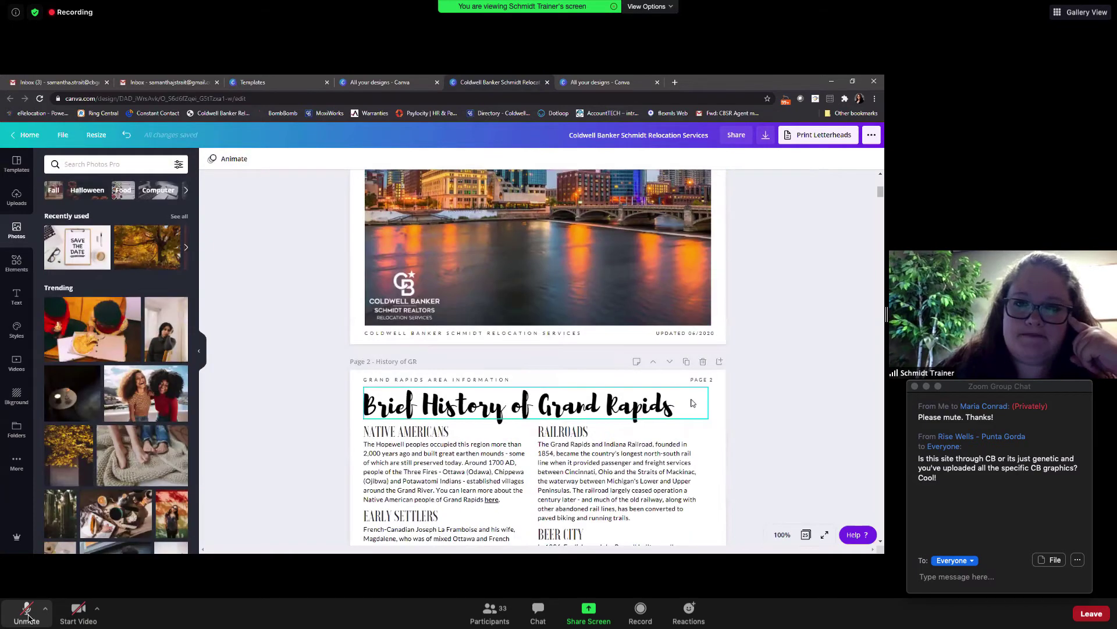
{"action": "scroll", "coordinate": [692, 403], "scroll_direction": "down", "scroll_amount": 6}
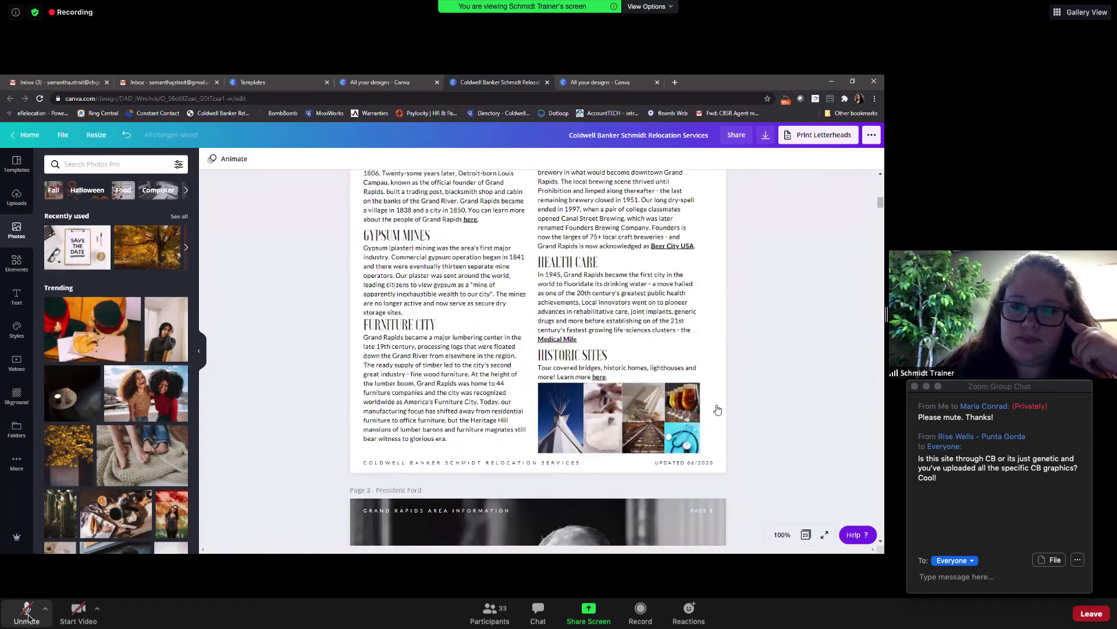
{"action": "scroll", "coordinate": [717, 409], "scroll_direction": "down", "scroll_amount": 7}
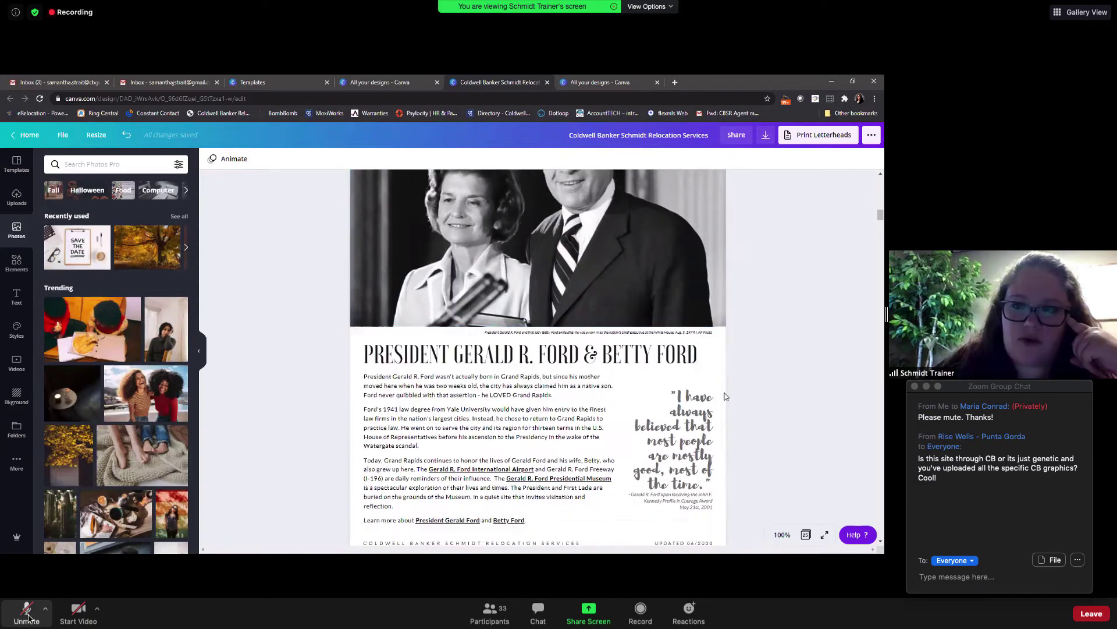
{"action": "scroll", "coordinate": [725, 396], "scroll_direction": "down", "scroll_amount": 5}
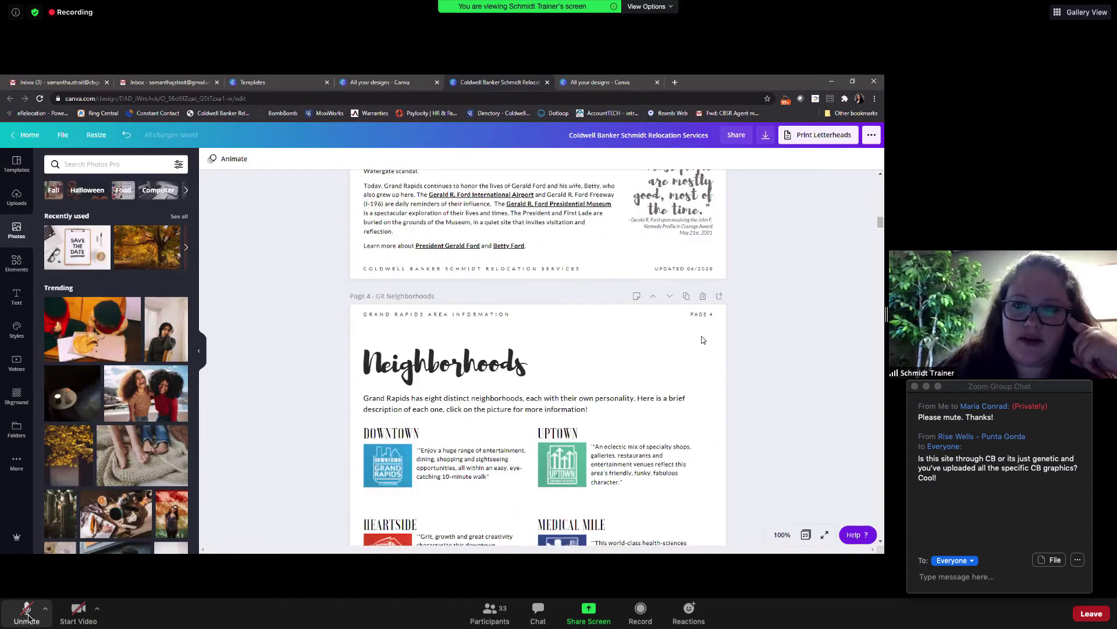
{"action": "scroll", "coordinate": [703, 340], "scroll_direction": "up", "scroll_amount": 2}
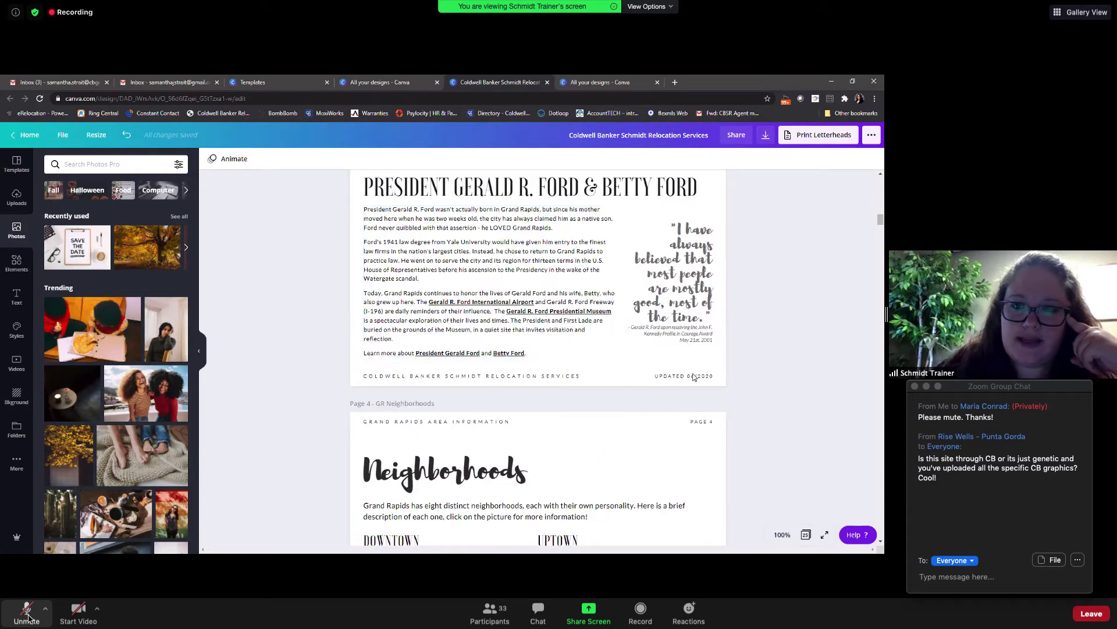
{"action": "scroll", "coordinate": [693, 374], "scroll_direction": "down", "scroll_amount": 6}
{"action": "scroll", "coordinate": [693, 378], "scroll_direction": "down", "scroll_amount": 8}
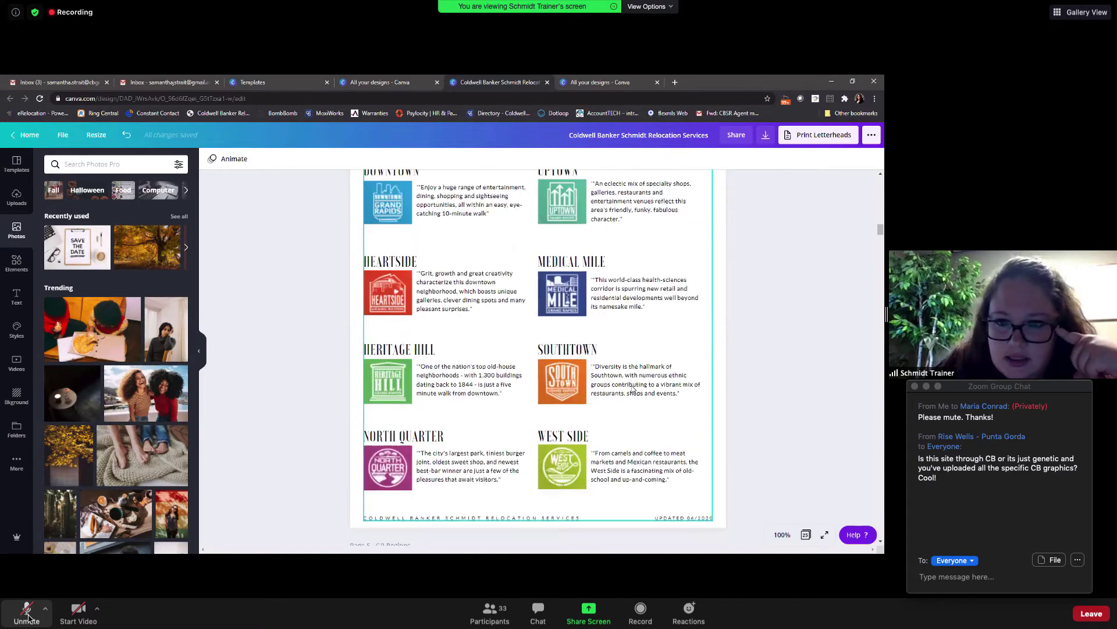
{"action": "scroll", "coordinate": [711, 417], "scroll_direction": "down", "scroll_amount": 3}
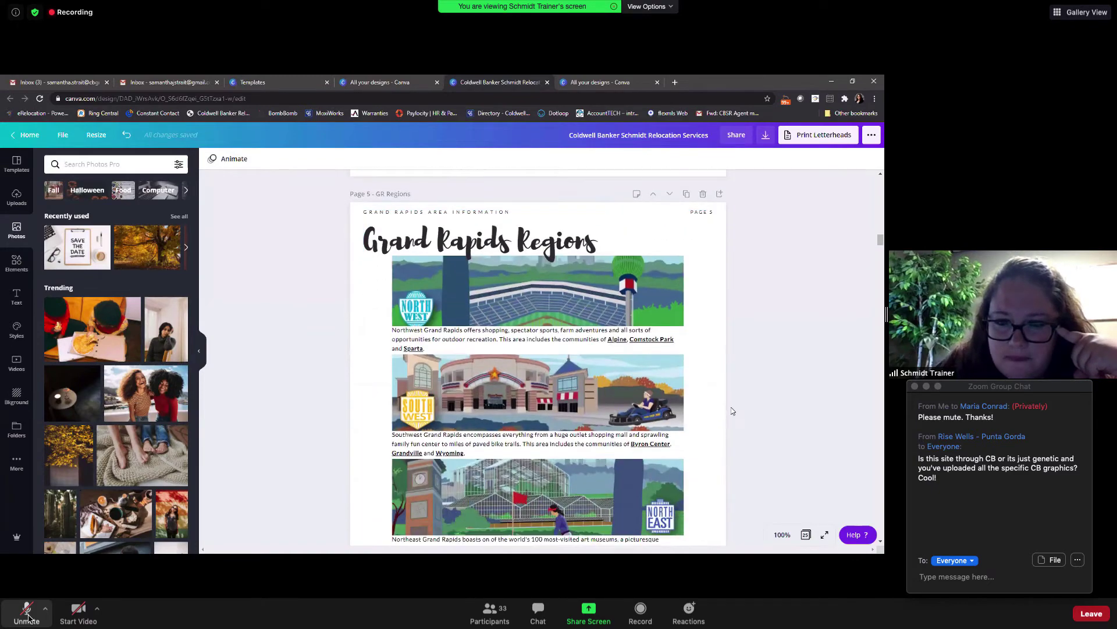
Step: Inspect the web link attached to "Downtown Ambassadors" under Visitor Information on The Essentials page
{"action": "scroll", "coordinate": [658, 433], "scroll_direction": "down", "scroll_amount": 5}
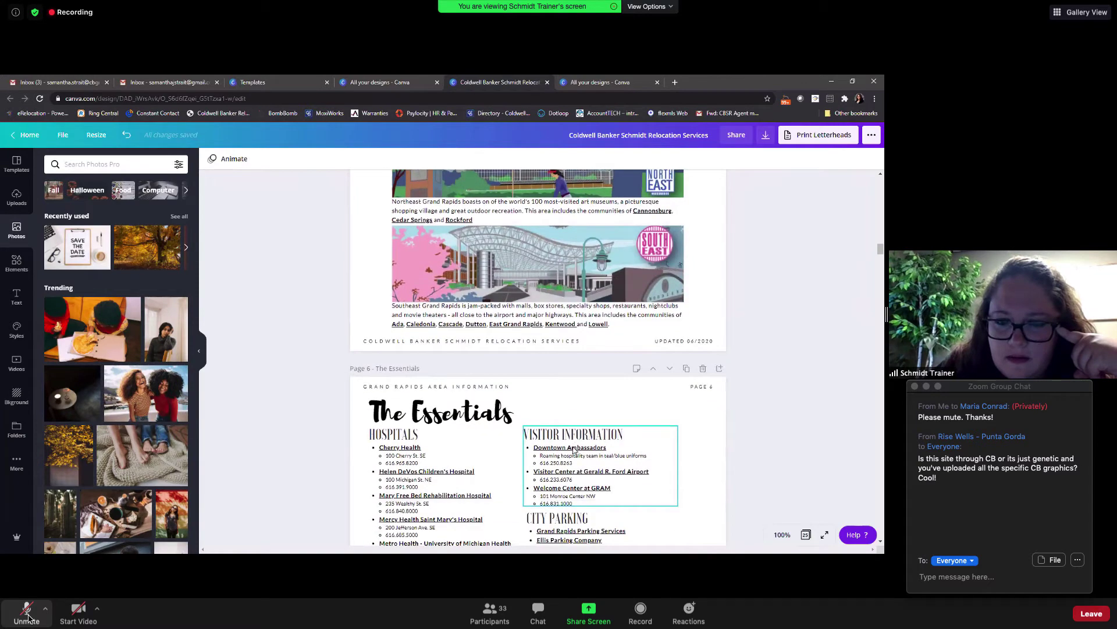
{"action": "left_click", "coordinate": [572, 450]}
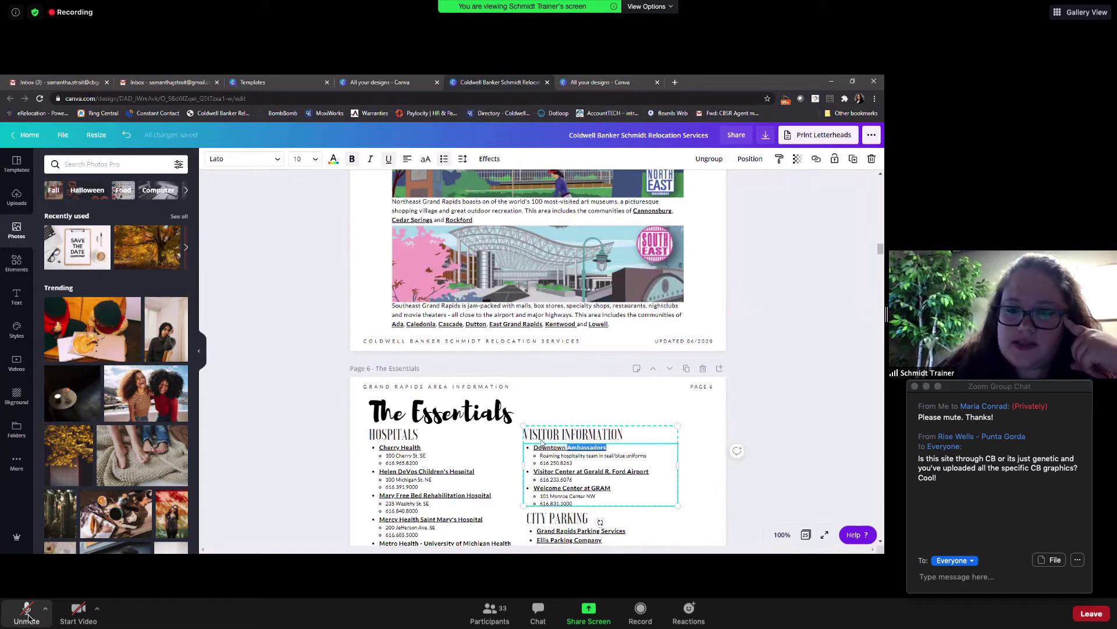
{"action": "left_click", "coordinate": [816, 158]}
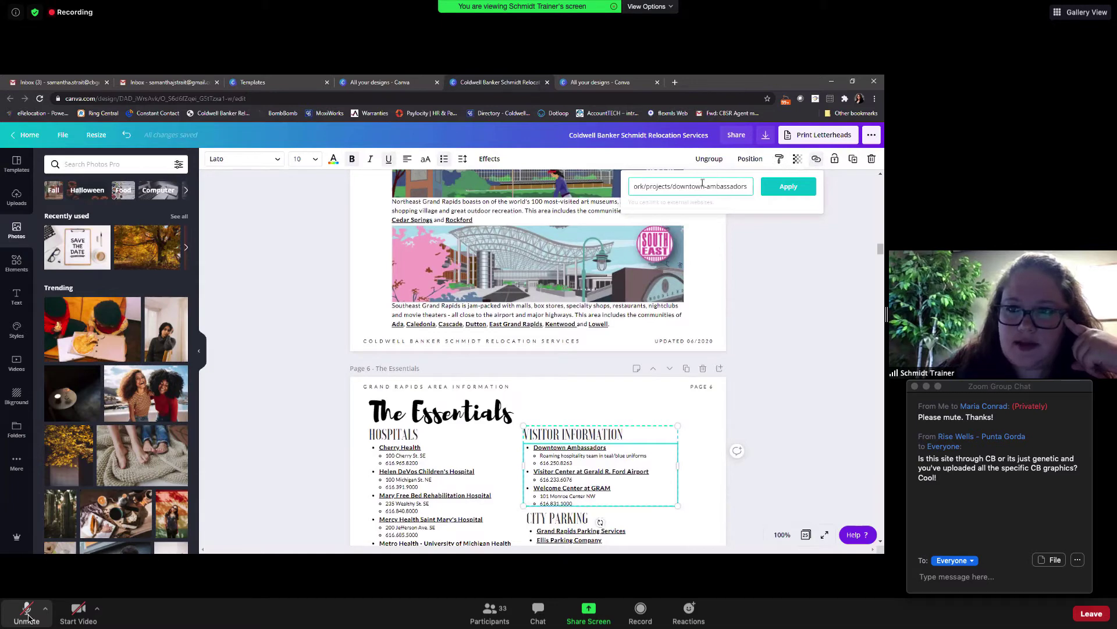
{"action": "left_click", "coordinate": [756, 343]}
Step: Examine the rest of The Essentials page, the cost of living comparisons and the area demographics, home price and rent tables
{"action": "scroll", "coordinate": [797, 328], "scroll_direction": "down", "scroll_amount": 1}
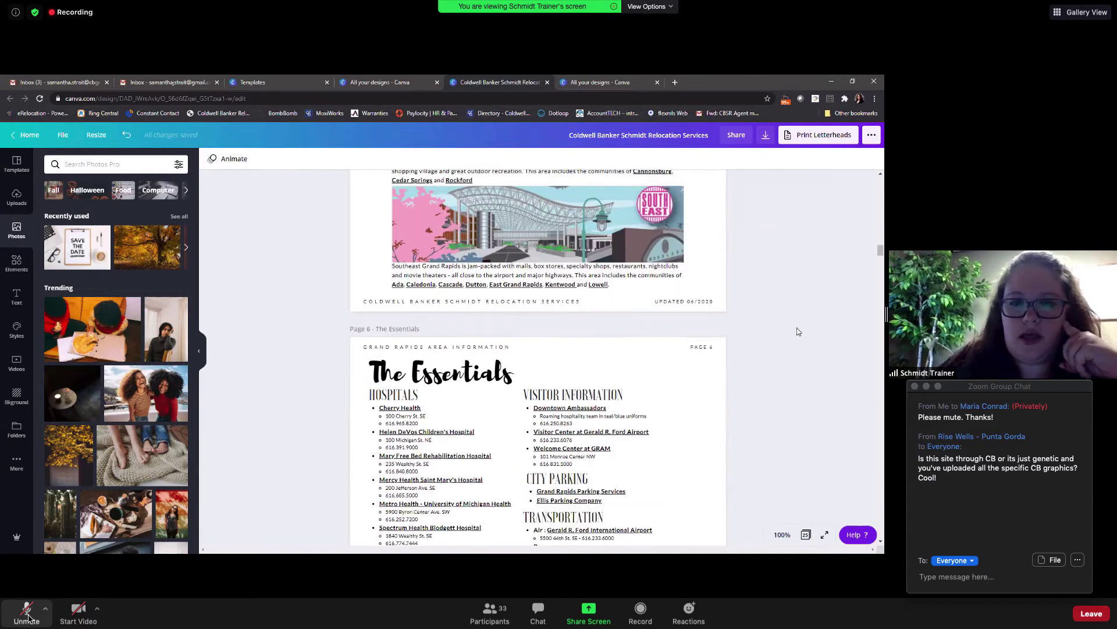
{"action": "scroll", "coordinate": [797, 329], "scroll_direction": "down", "scroll_amount": 5}
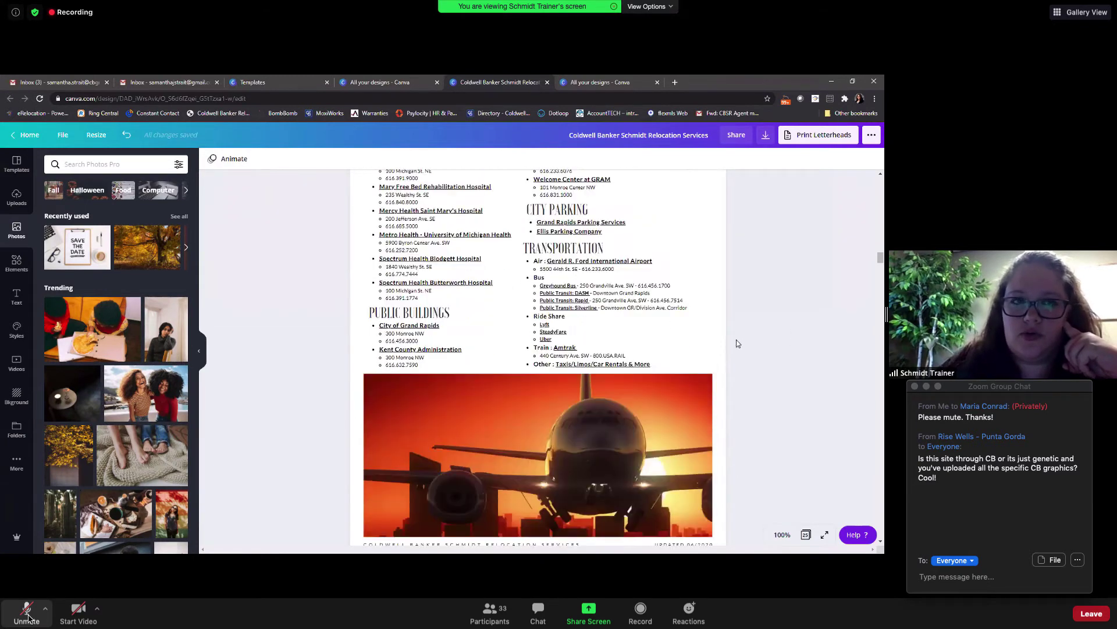
{"action": "scroll", "coordinate": [757, 250], "scroll_direction": "down", "scroll_amount": 5}
{"action": "scroll", "coordinate": [801, 252], "scroll_direction": "up", "scroll_amount": 4}
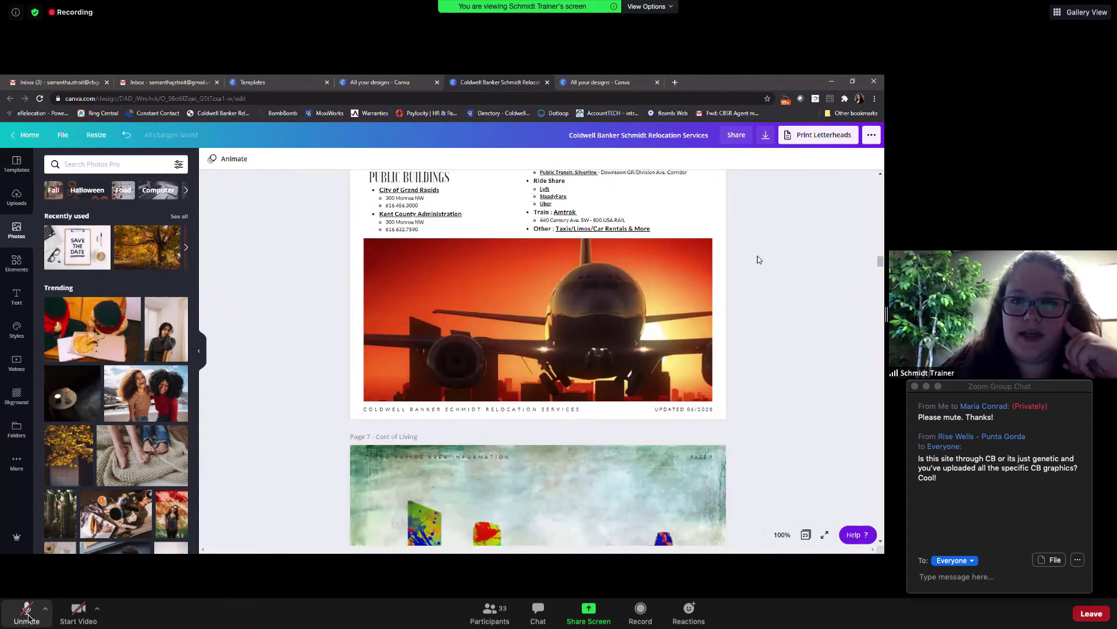
{"action": "scroll", "coordinate": [719, 264], "scroll_direction": "down", "scroll_amount": 7}
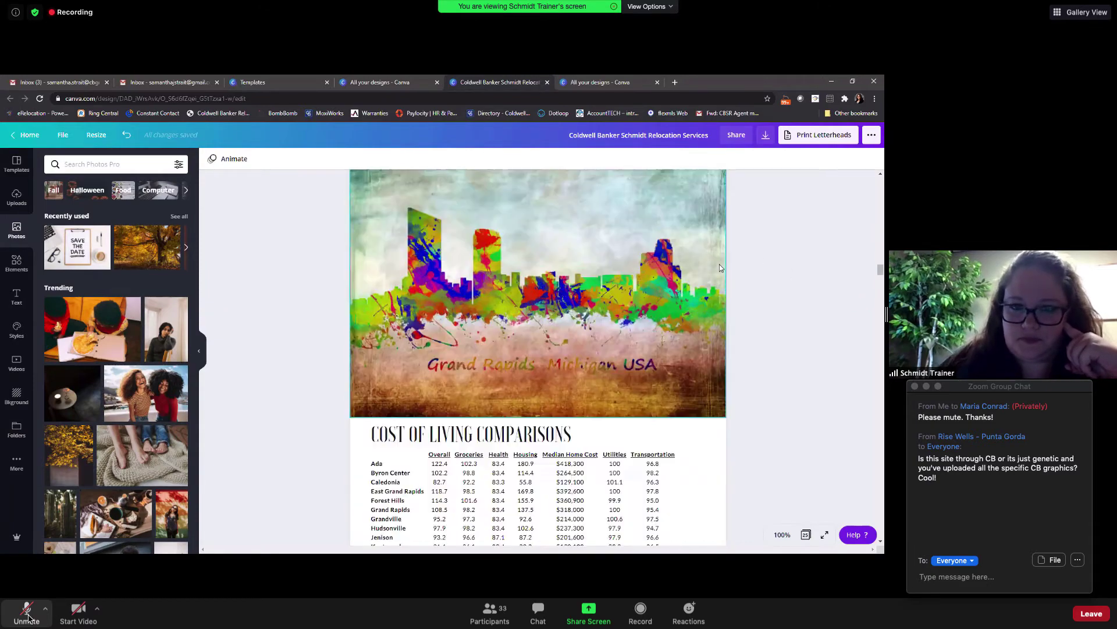
{"action": "scroll", "coordinate": [720, 268], "scroll_direction": "down", "scroll_amount": 2}
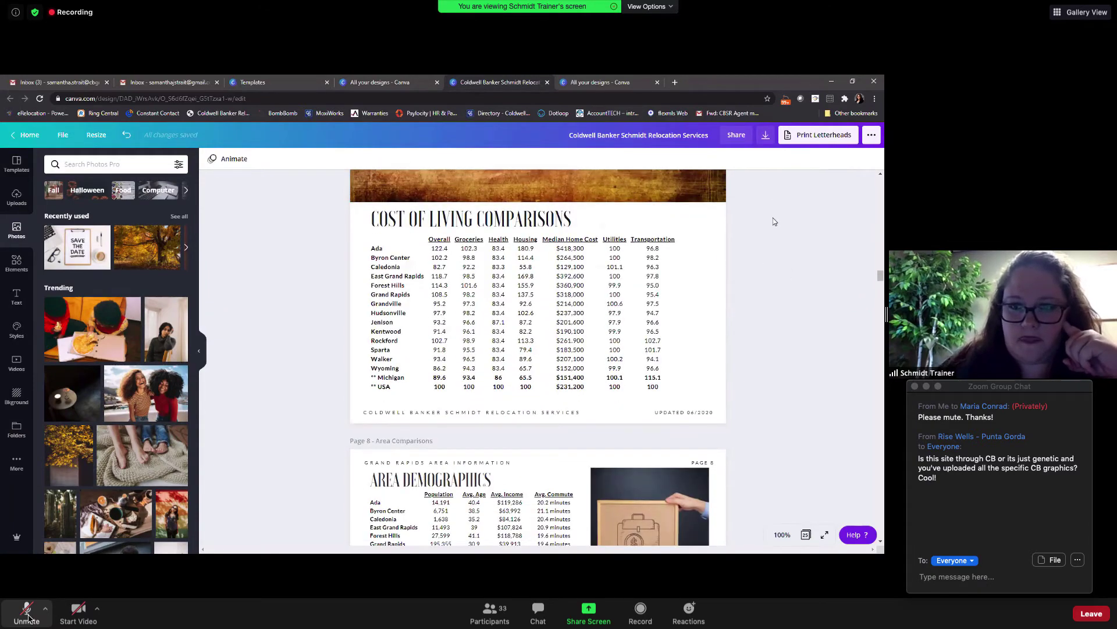
{"action": "scroll", "coordinate": [773, 221], "scroll_direction": "down", "scroll_amount": 6}
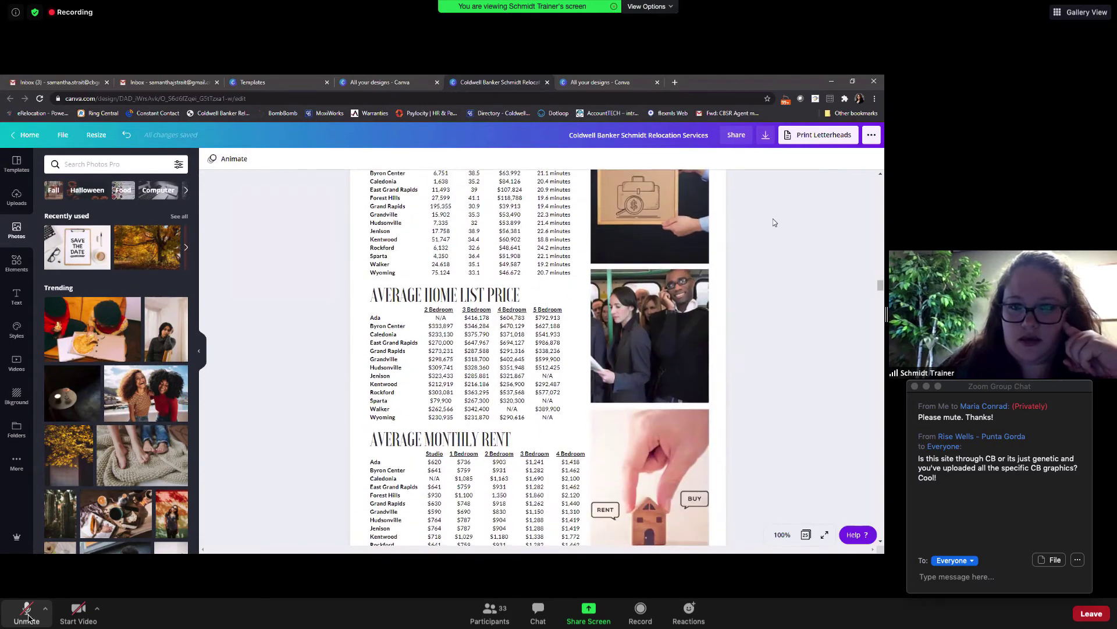
Step: Review pages 9 to 14 of the packet, covering school districts, colleges, the shuttle route, the downtown map, attractions and entertainment
{"action": "scroll", "coordinate": [774, 222], "scroll_direction": "down", "scroll_amount": 6}
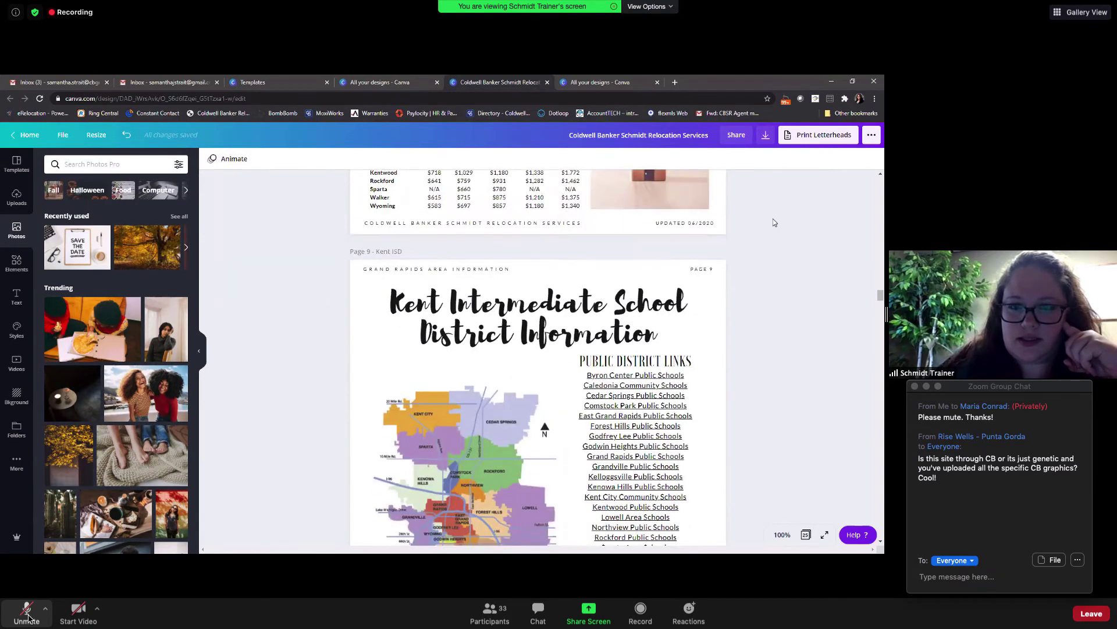
{"action": "scroll", "coordinate": [774, 223], "scroll_direction": "down", "scroll_amount": 8}
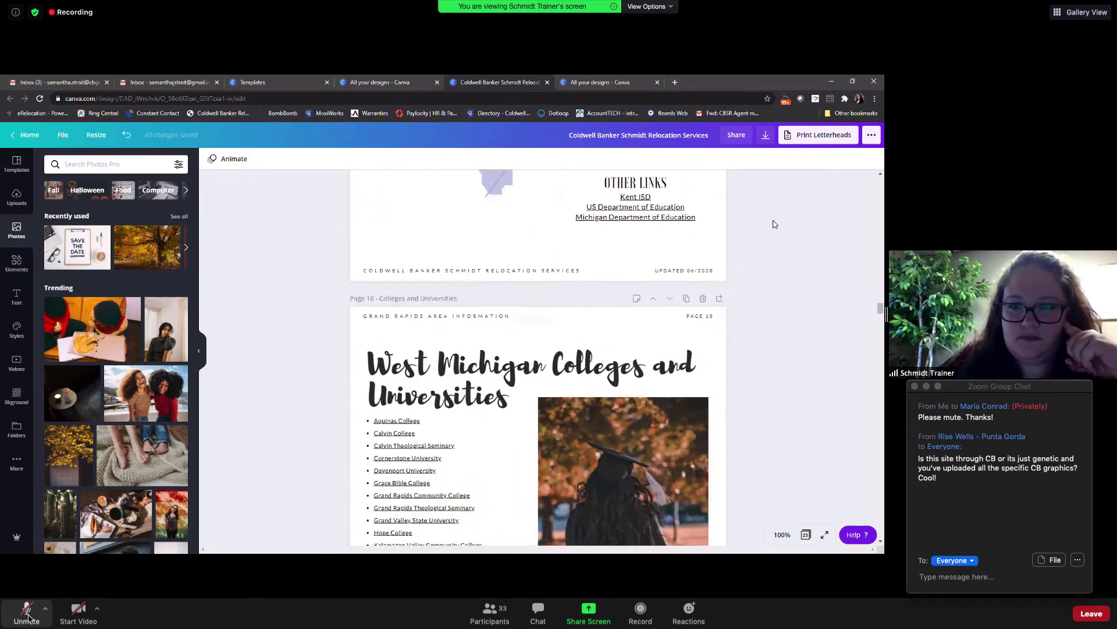
{"action": "scroll", "coordinate": [785, 237], "scroll_direction": "up", "scroll_amount": 6}
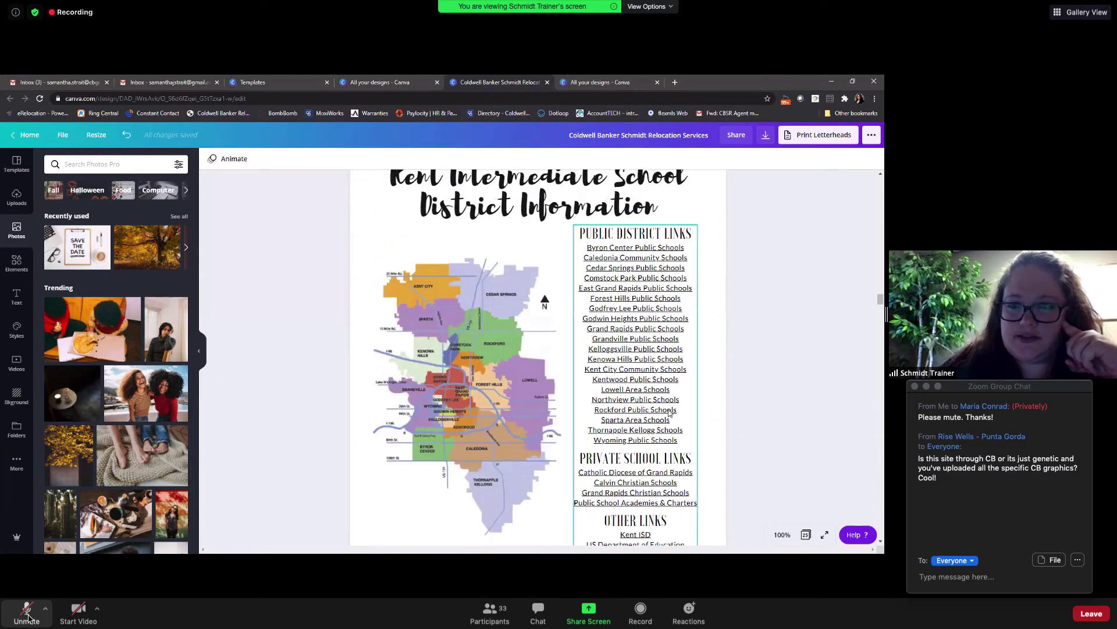
{"action": "scroll", "coordinate": [740, 288], "scroll_direction": "down", "scroll_amount": 8}
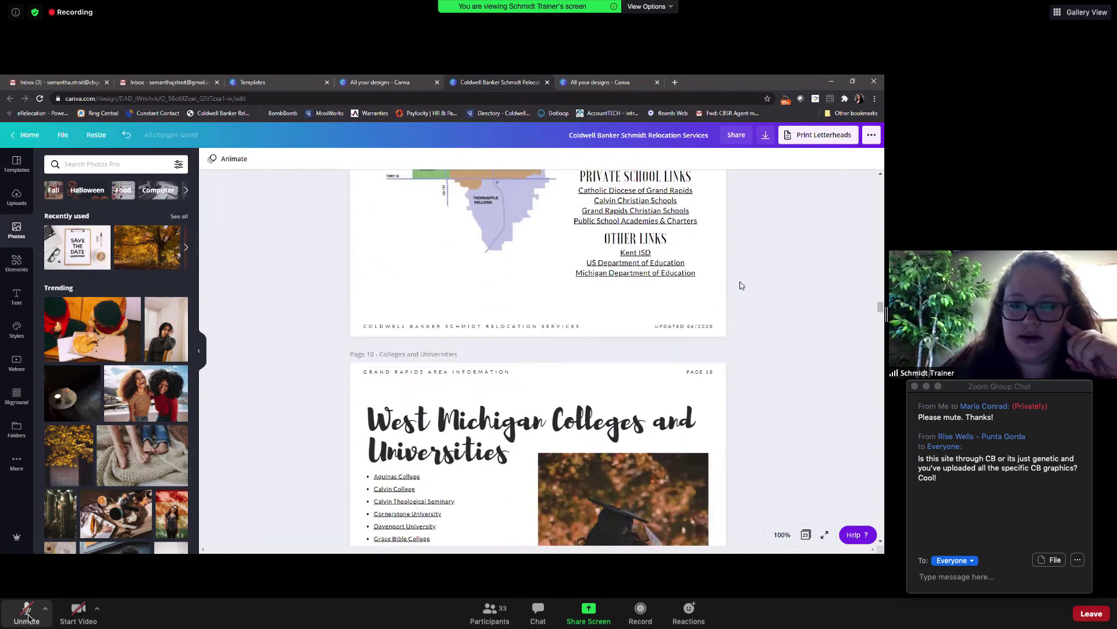
{"action": "scroll", "coordinate": [742, 285], "scroll_direction": "down", "scroll_amount": 8}
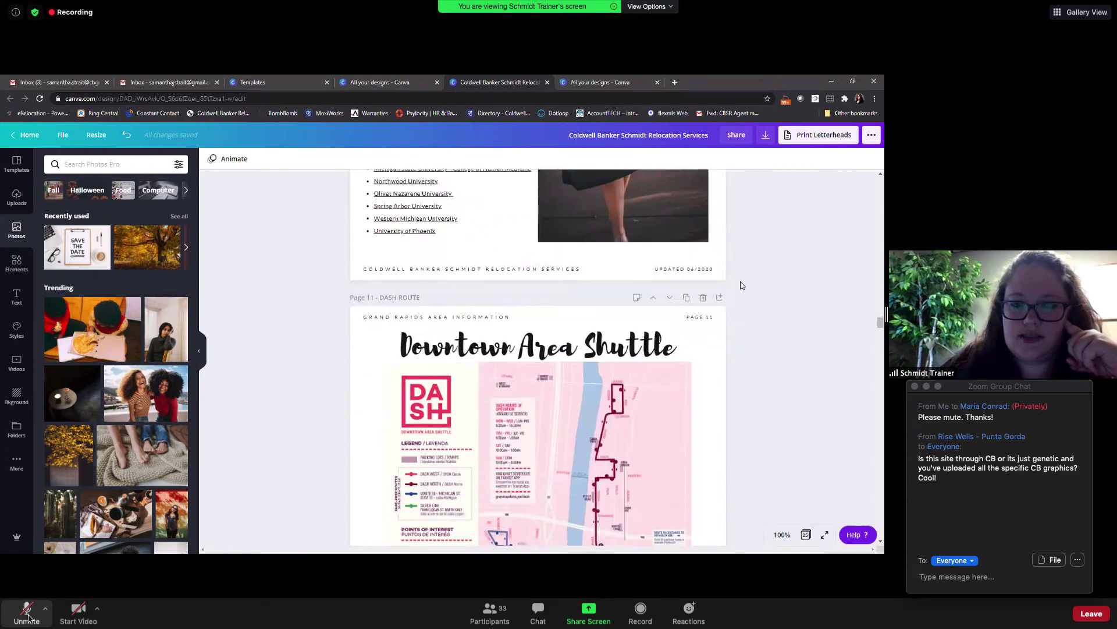
{"action": "scroll", "coordinate": [743, 285], "scroll_direction": "down", "scroll_amount": 8}
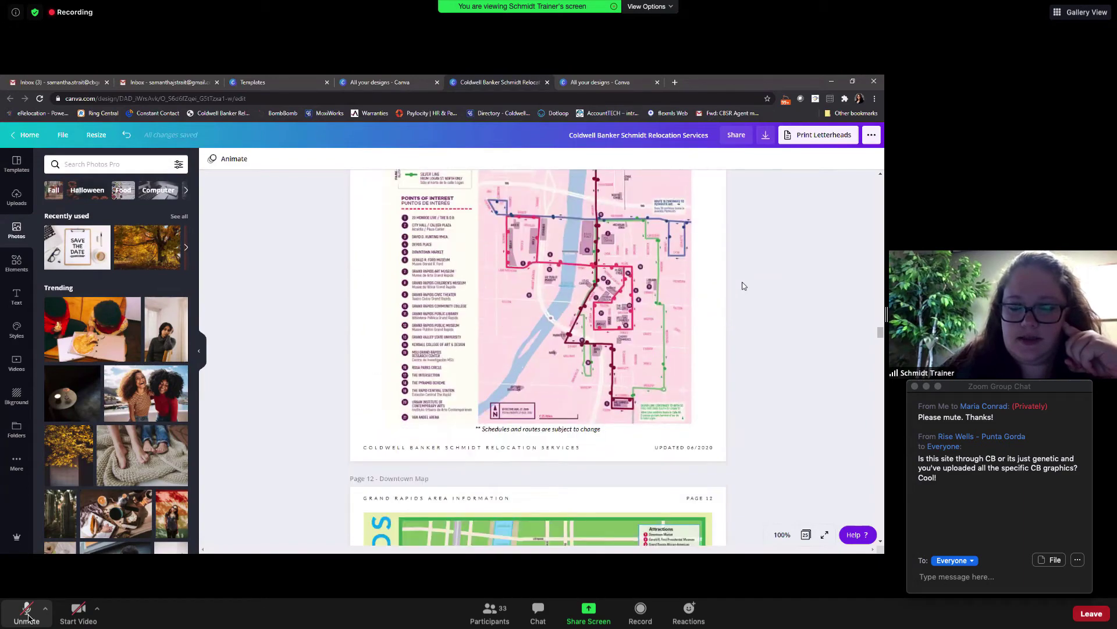
{"action": "scroll", "coordinate": [743, 285], "scroll_direction": "down", "scroll_amount": 8}
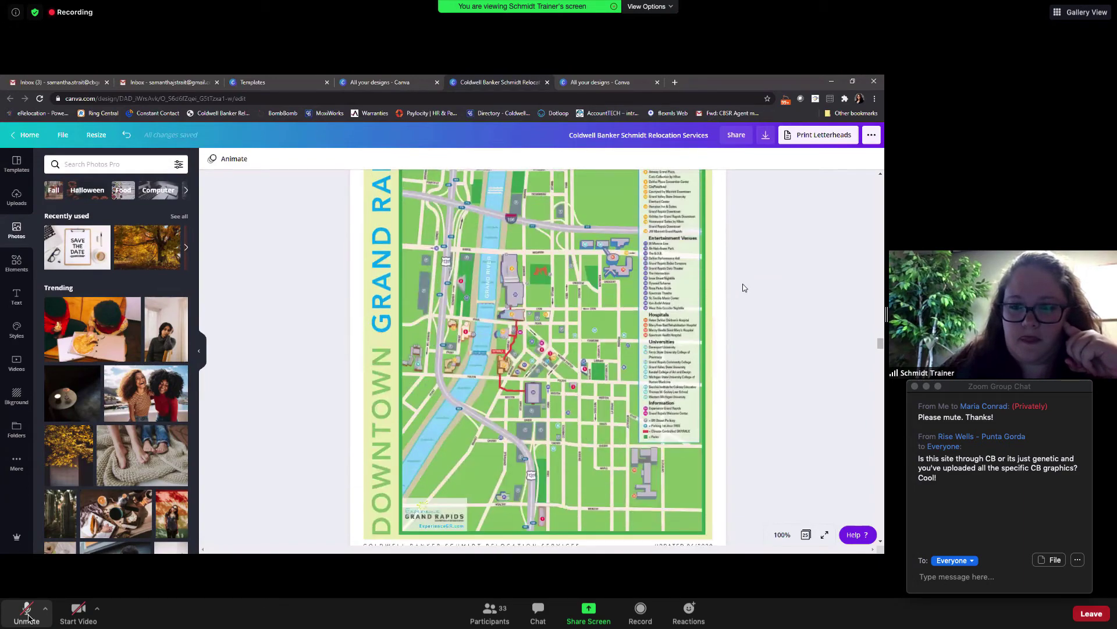
{"action": "scroll", "coordinate": [743, 285], "scroll_direction": "down", "scroll_amount": 8}
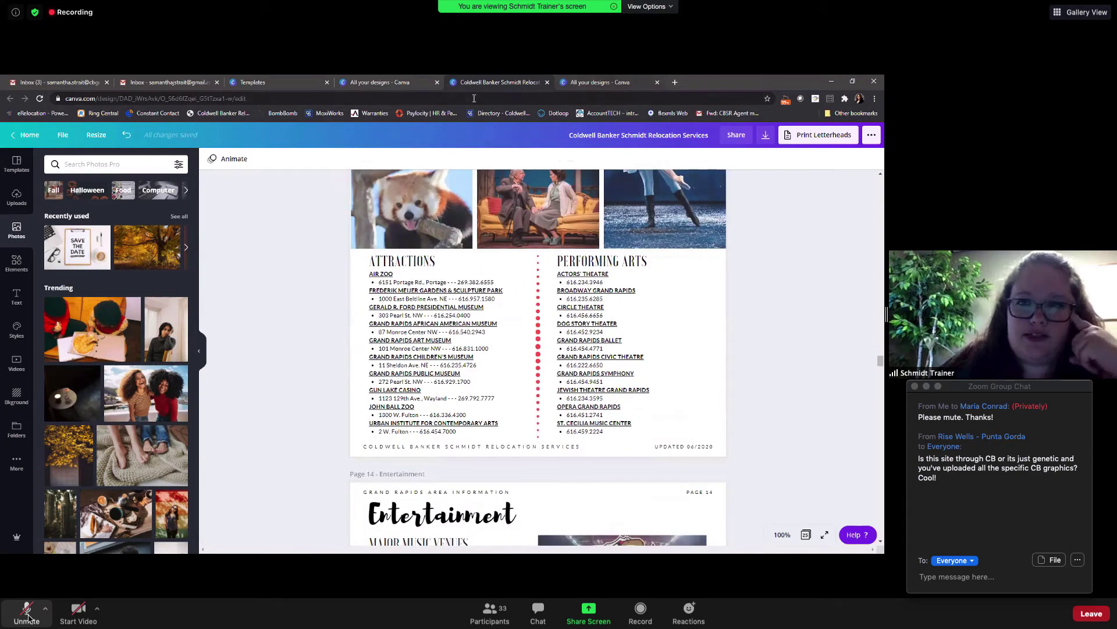
{"action": "scroll", "coordinate": [726, 312], "scroll_direction": "down", "scroll_amount": 4}
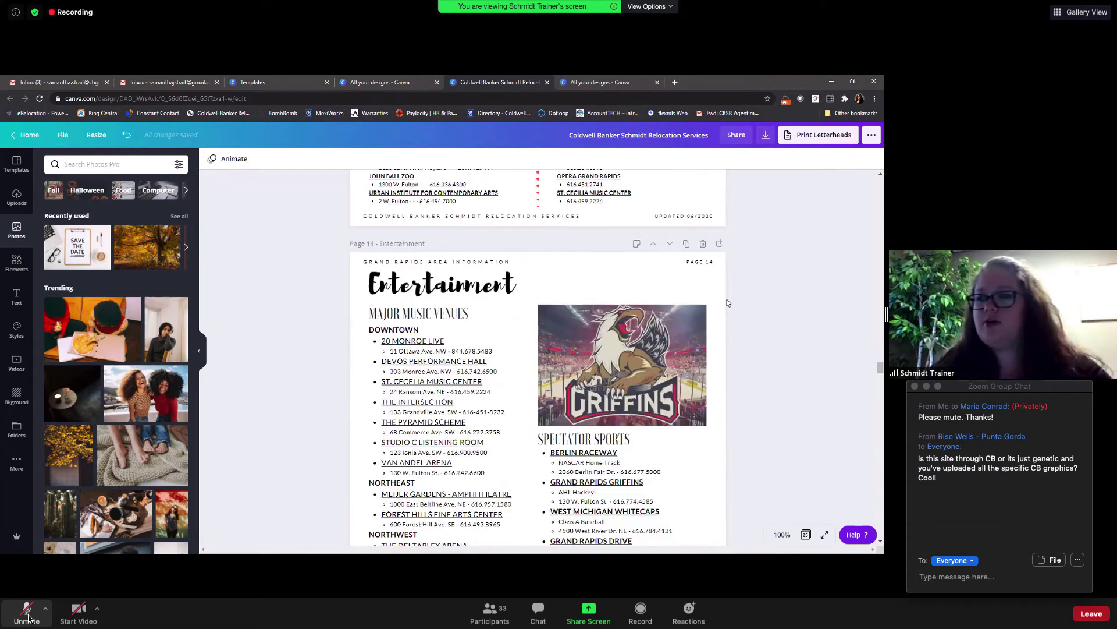
Step: Unmute and mute the microphone in the Zoom meeting twice, and finish with it unmuted
{"action": "left_click", "coordinate": [27, 617]}
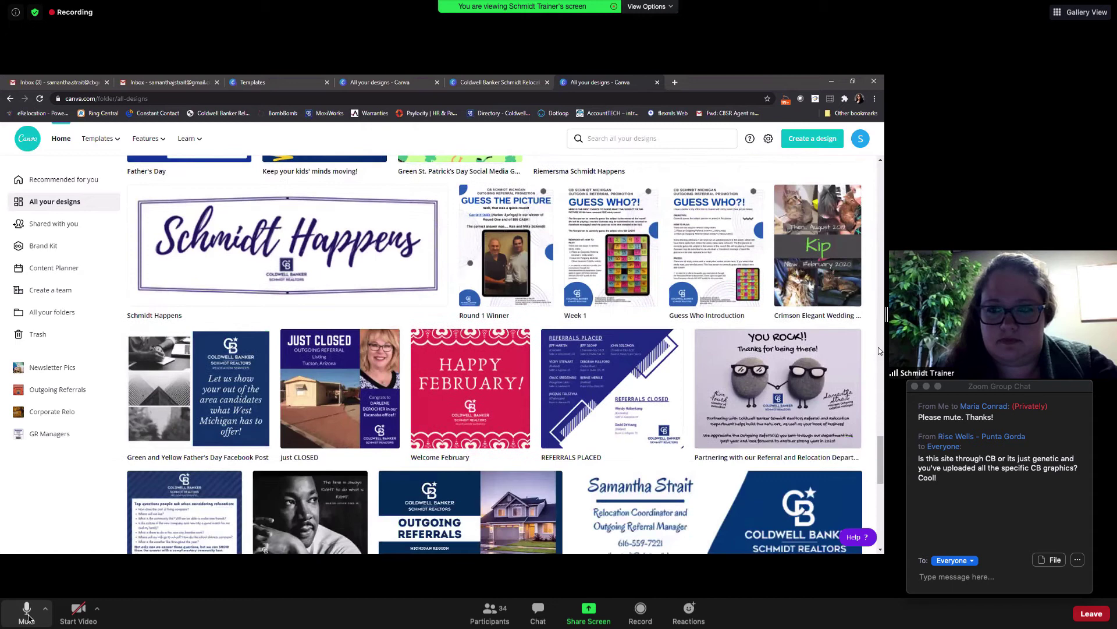
{"action": "left_click", "coordinate": [28, 617]}
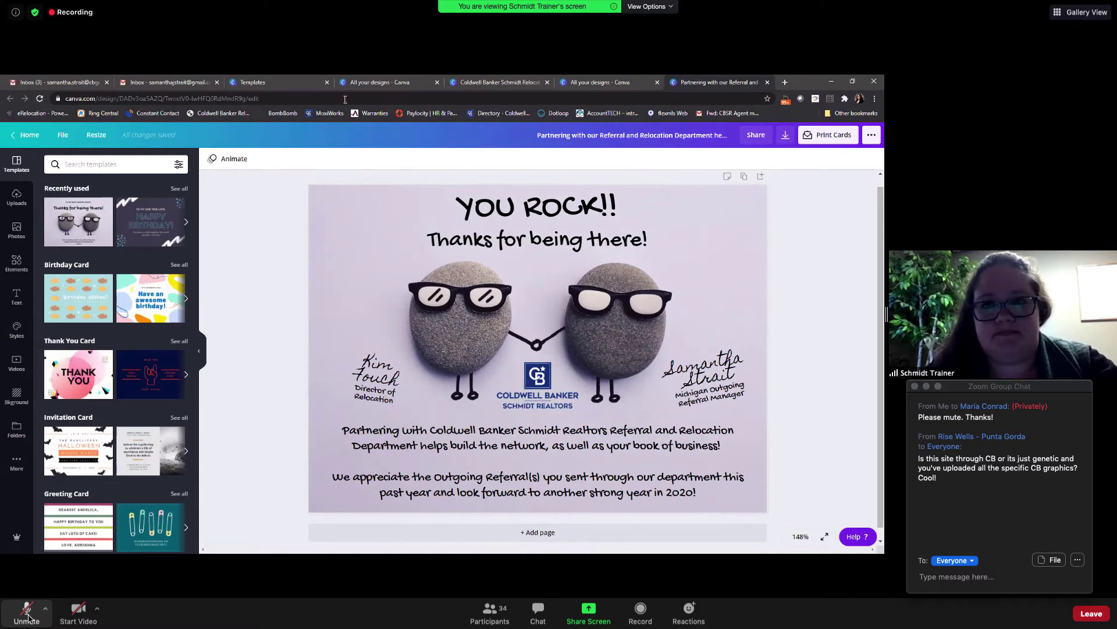
{"action": "left_click", "coordinate": [28, 616]}
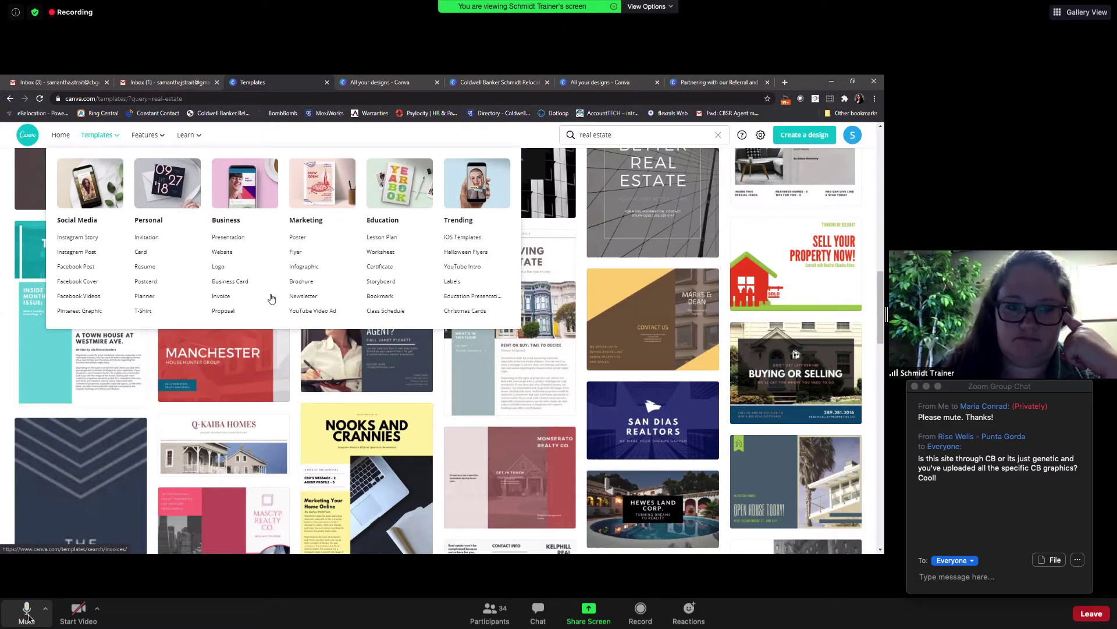
{"action": "left_click", "coordinate": [26, 616]}
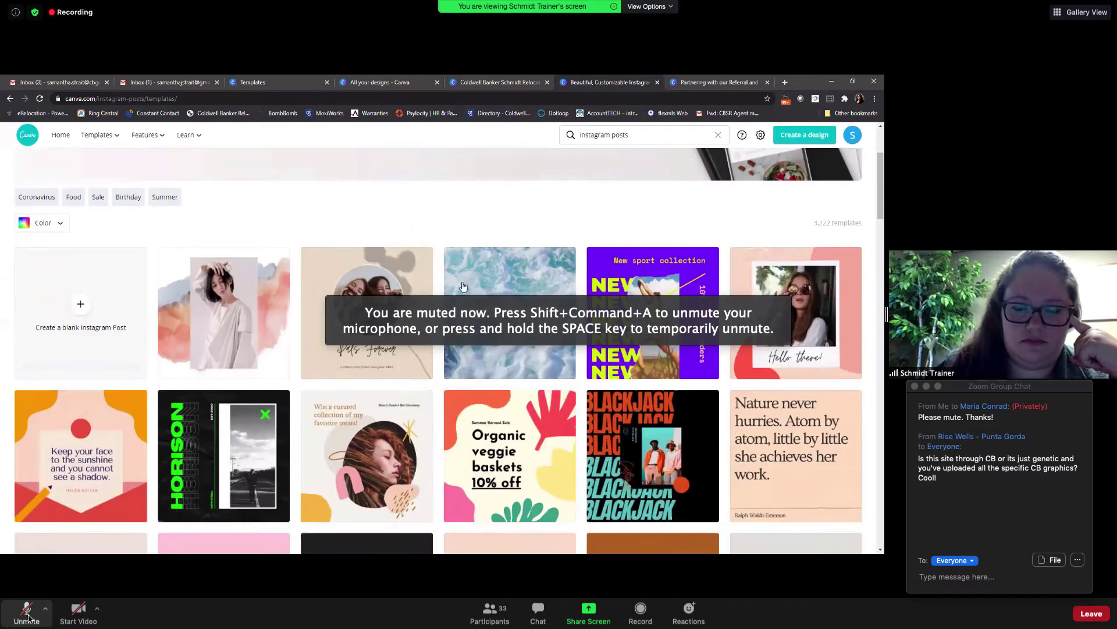
{"action": "left_click", "coordinate": [27, 614]}
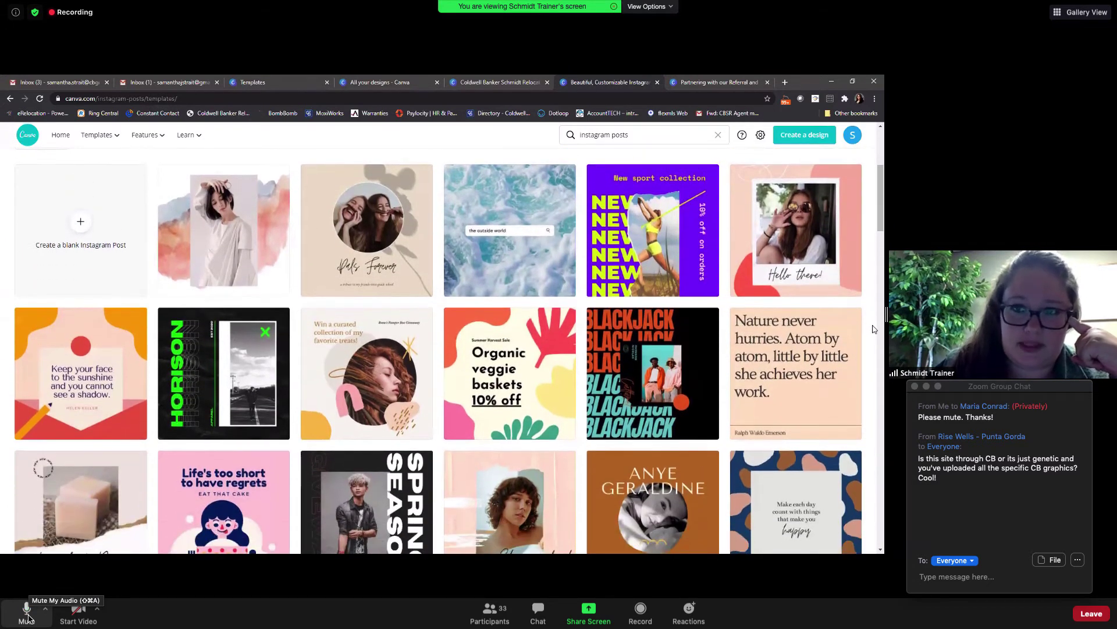
Step: Mute the microphone in the Zoom meeting and switch it back on
{"action": "left_click", "coordinate": [27, 616]}
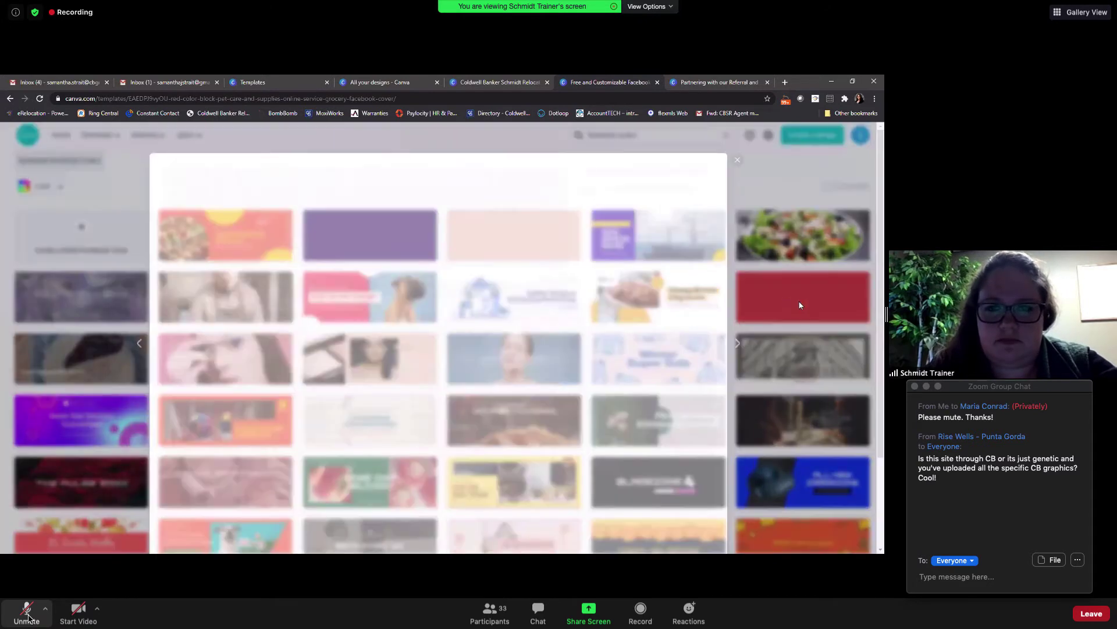
{"action": "left_click", "coordinate": [27, 611]}
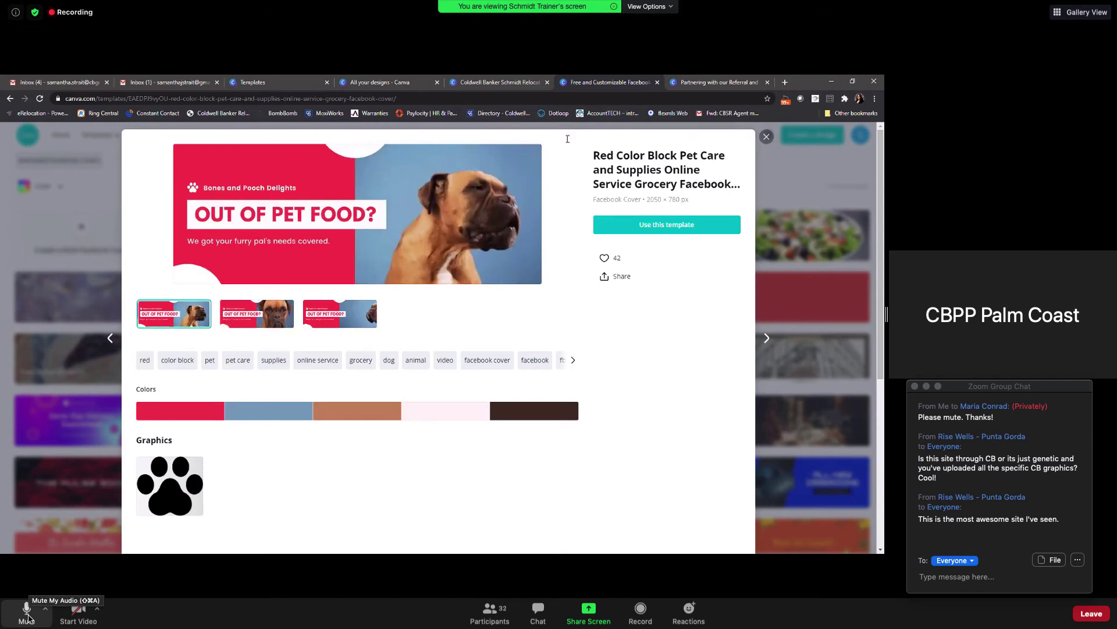
Step: Start a design from the Light Blue Real Estate Trifold Brochure template in the Marketing brochures and look over both its pages
{"action": "left_click", "coordinate": [119, 149]}
{"action": "mouse_move", "coordinate": [117, 145]}
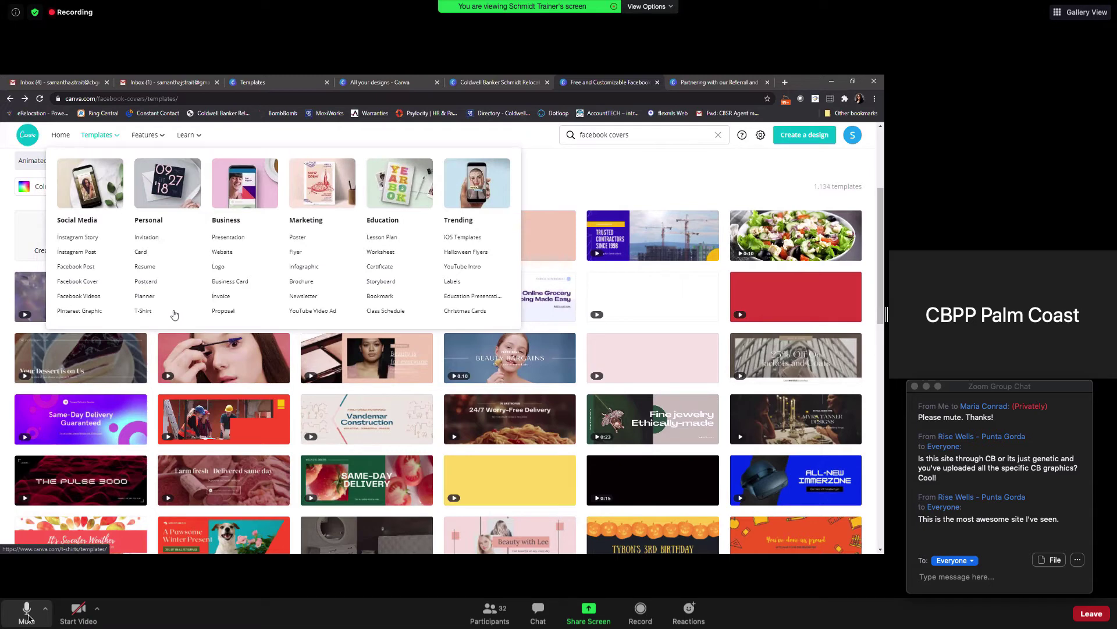
{"action": "left_click", "coordinate": [301, 282]}
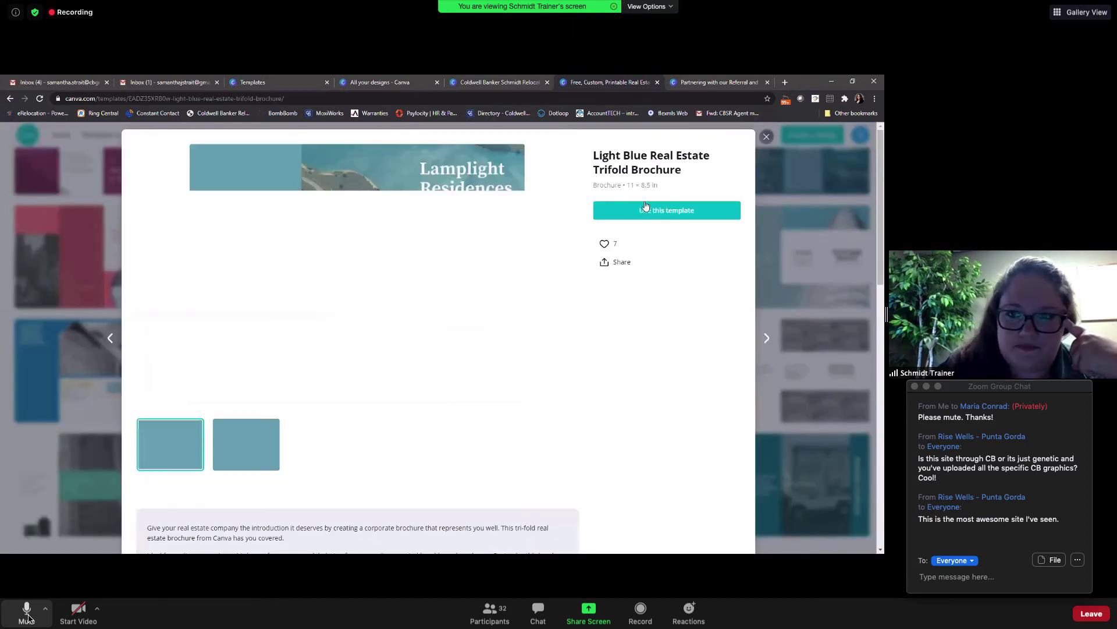
{"action": "left_click", "coordinate": [653, 205]}
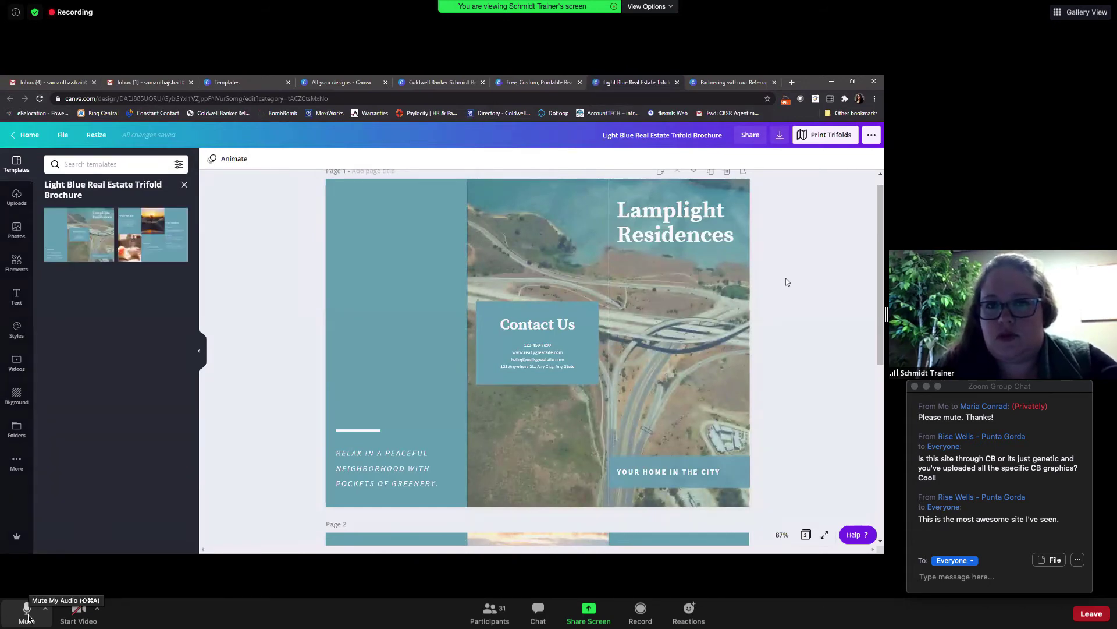
{"action": "scroll", "coordinate": [832, 249], "scroll_direction": "down", "scroll_amount": 5}
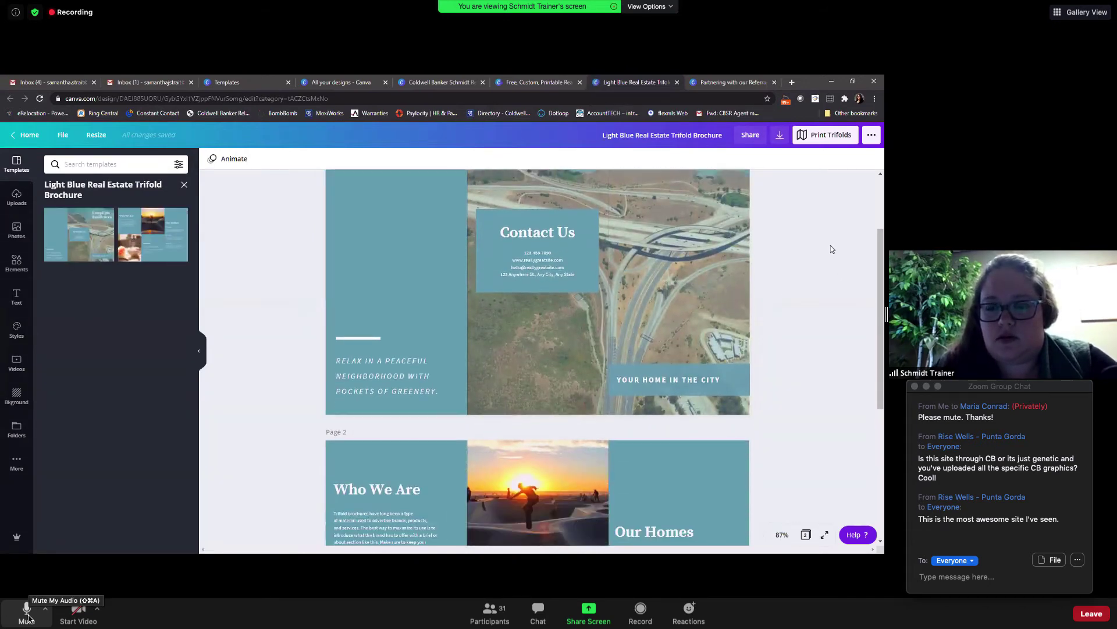
{"action": "scroll", "coordinate": [830, 249], "scroll_direction": "down", "scroll_amount": 3}
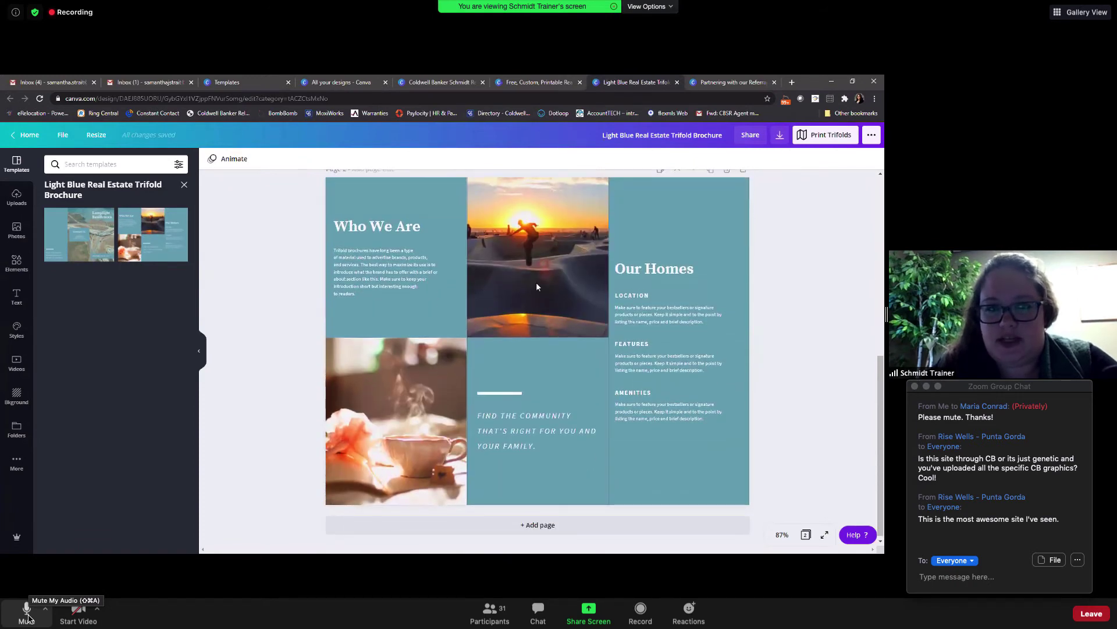
{"action": "scroll", "coordinate": [537, 285], "scroll_direction": "up", "scroll_amount": 1}
Step: Mute the Zoom microphone, unmute it for a while and leave it muted
{"action": "left_click", "coordinate": [27, 610]}
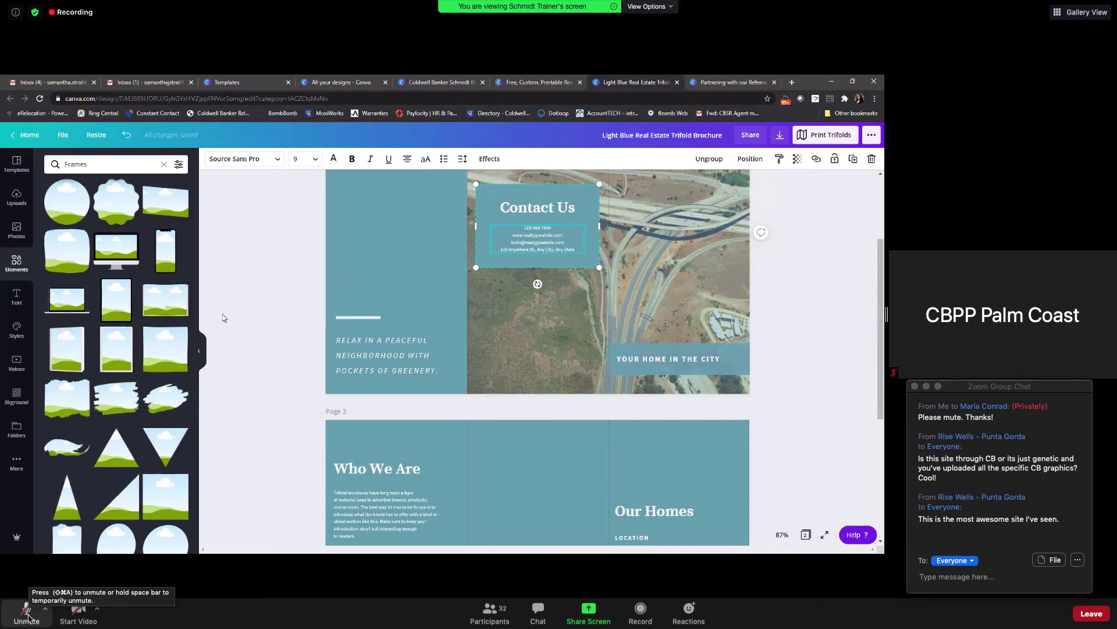
{"action": "left_click", "coordinate": [26, 613]}
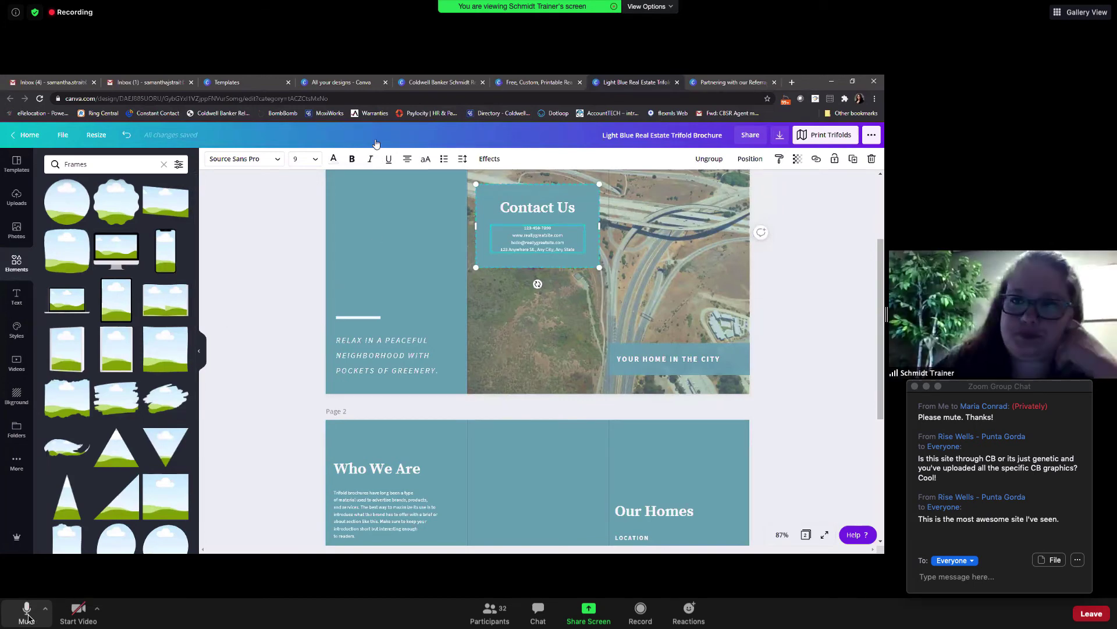
{"action": "left_click", "coordinate": [27, 613]}
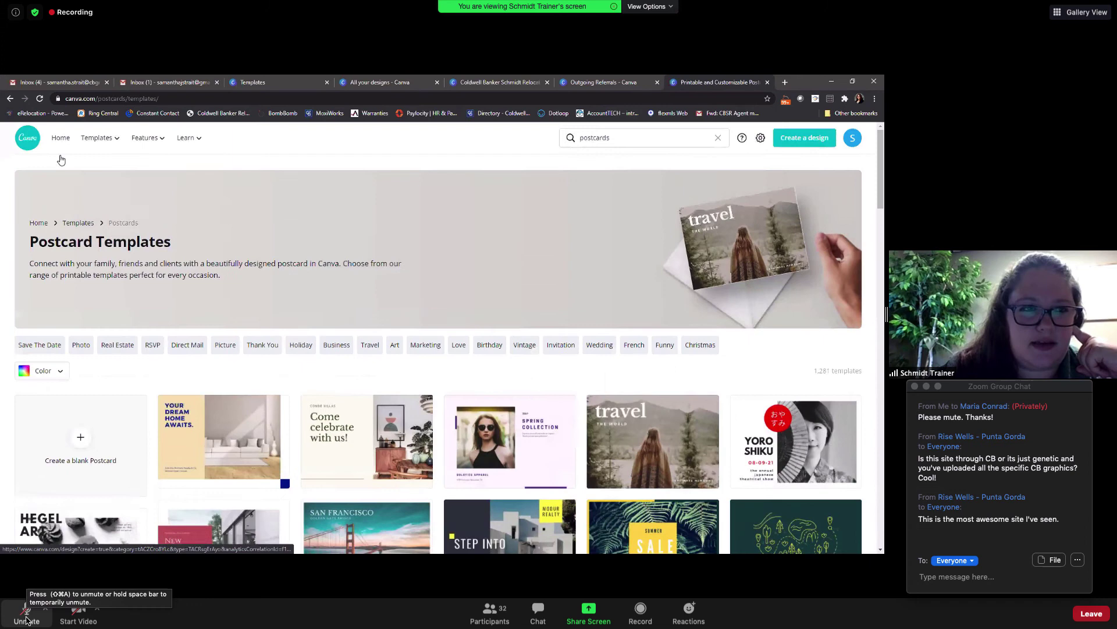
Step: Browse the Marketing, Documents and Prints design types on the Canva home page
{"action": "left_click", "coordinate": [61, 159]}
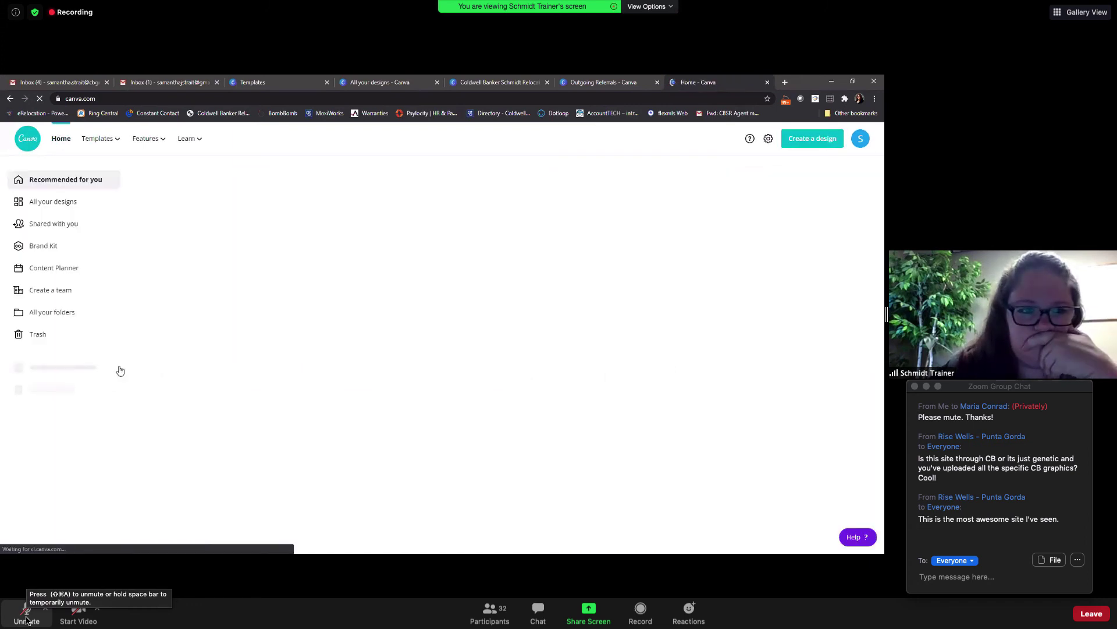
{"action": "scroll", "coordinate": [392, 395], "scroll_direction": "down", "scroll_amount": 2}
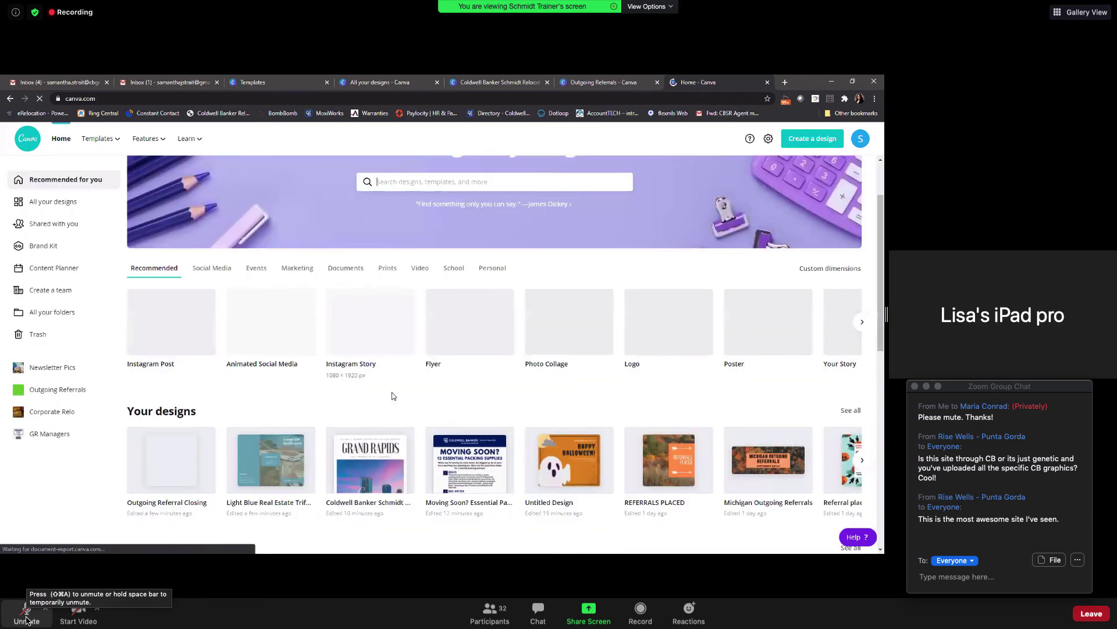
{"action": "left_click", "coordinate": [298, 244]}
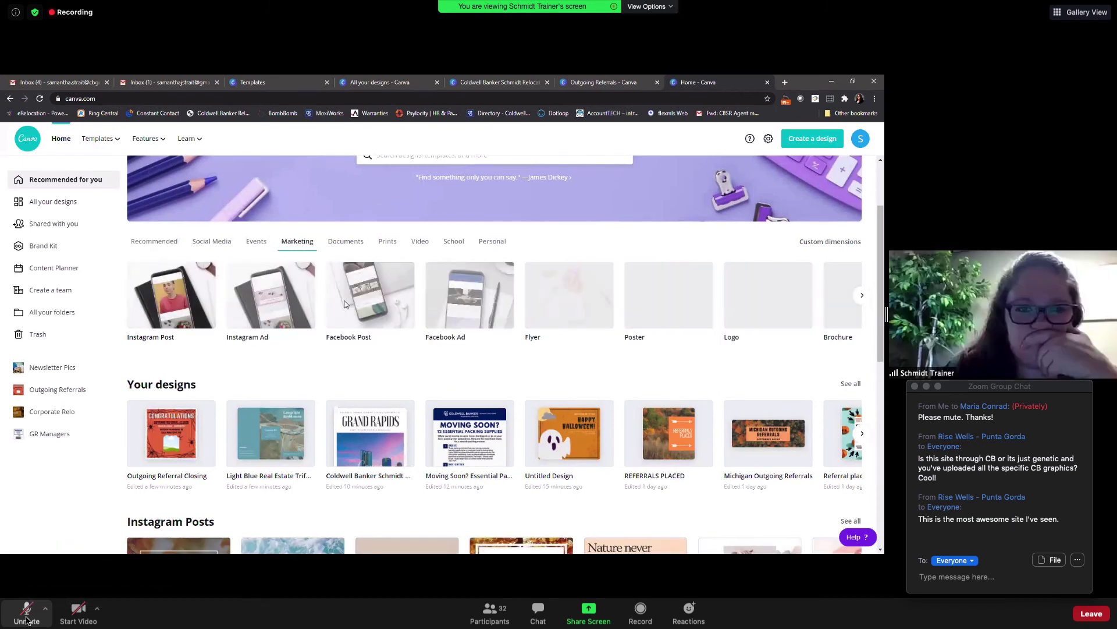
{"action": "left_click", "coordinate": [863, 296]}
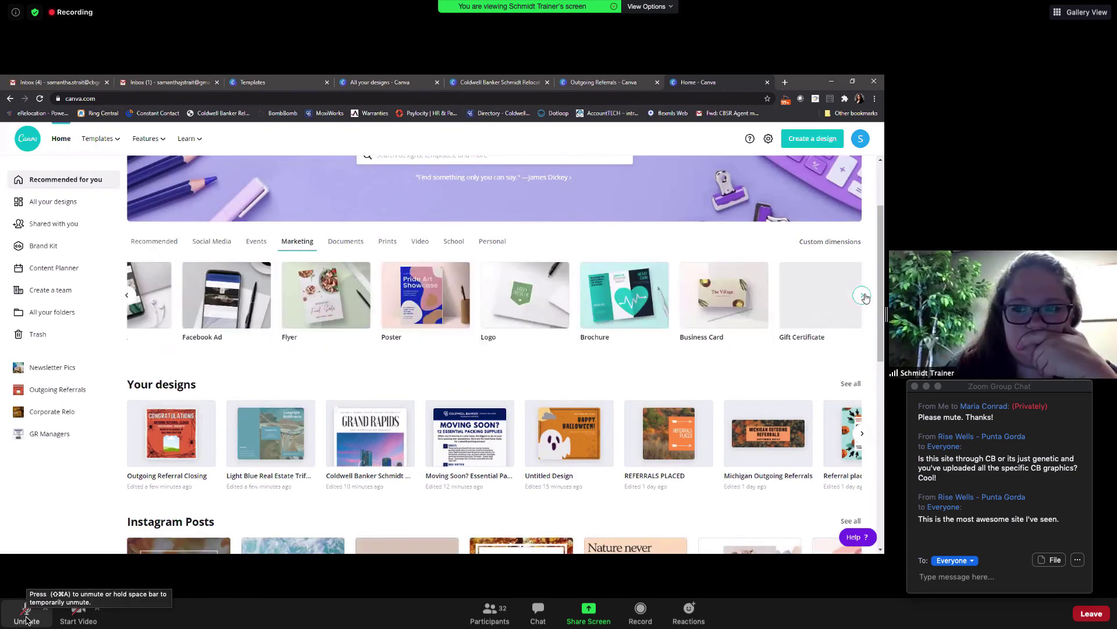
{"action": "left_click", "coordinate": [864, 296]}
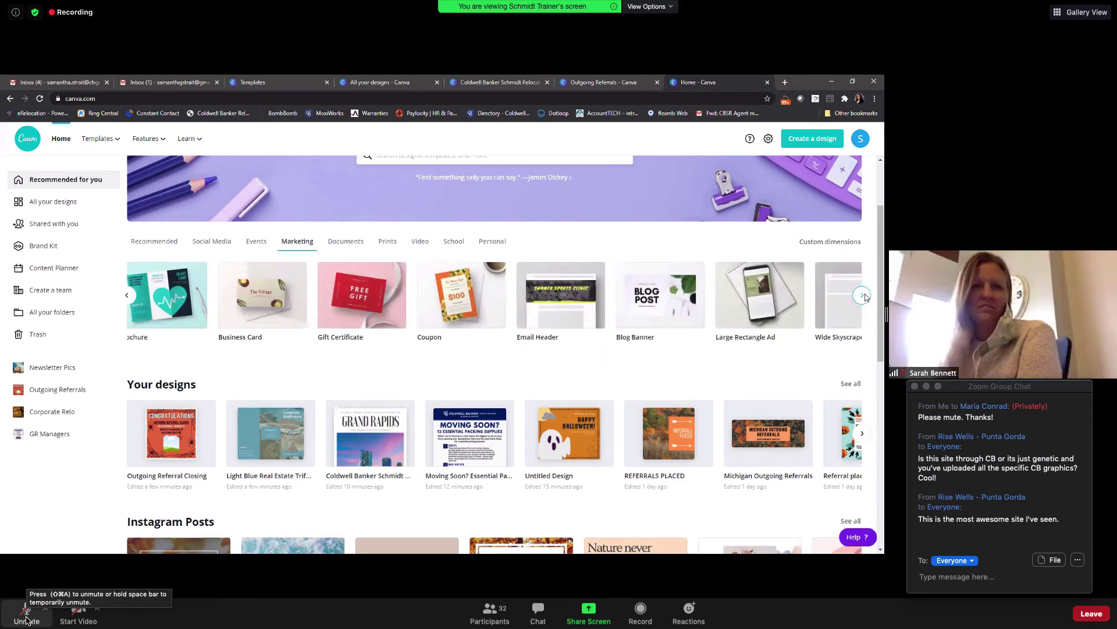
{"action": "left_click", "coordinate": [358, 244]}
{"action": "left_click", "coordinate": [390, 245]}
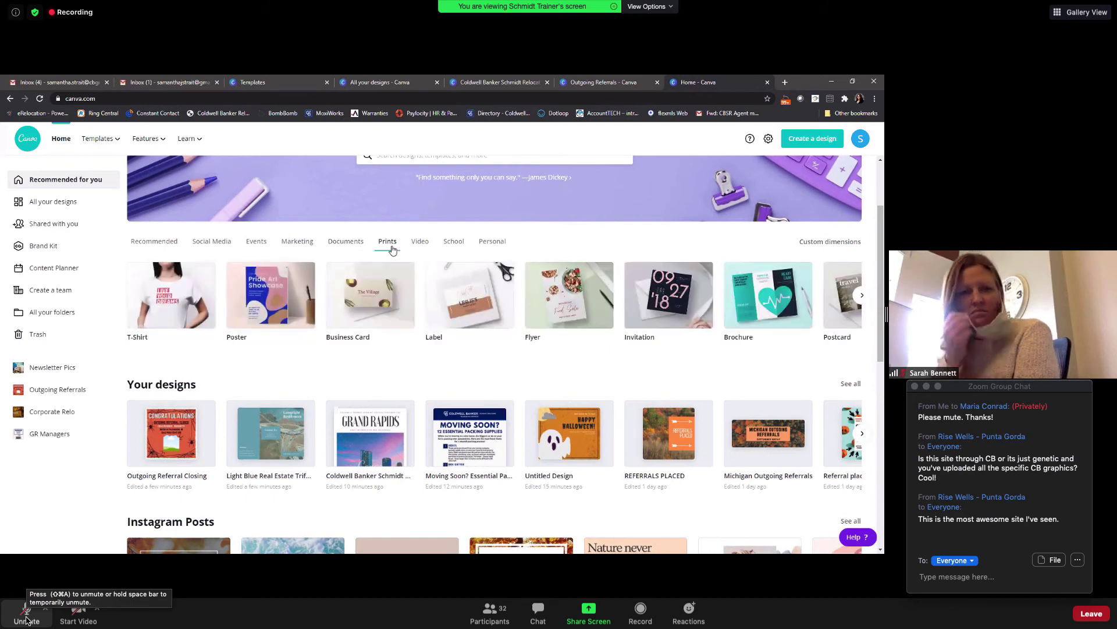
Step: Create a Postcard (US) design and apply both pages of the Real Estate Agent Postcard template to it
{"action": "left_click", "coordinate": [569, 296]}
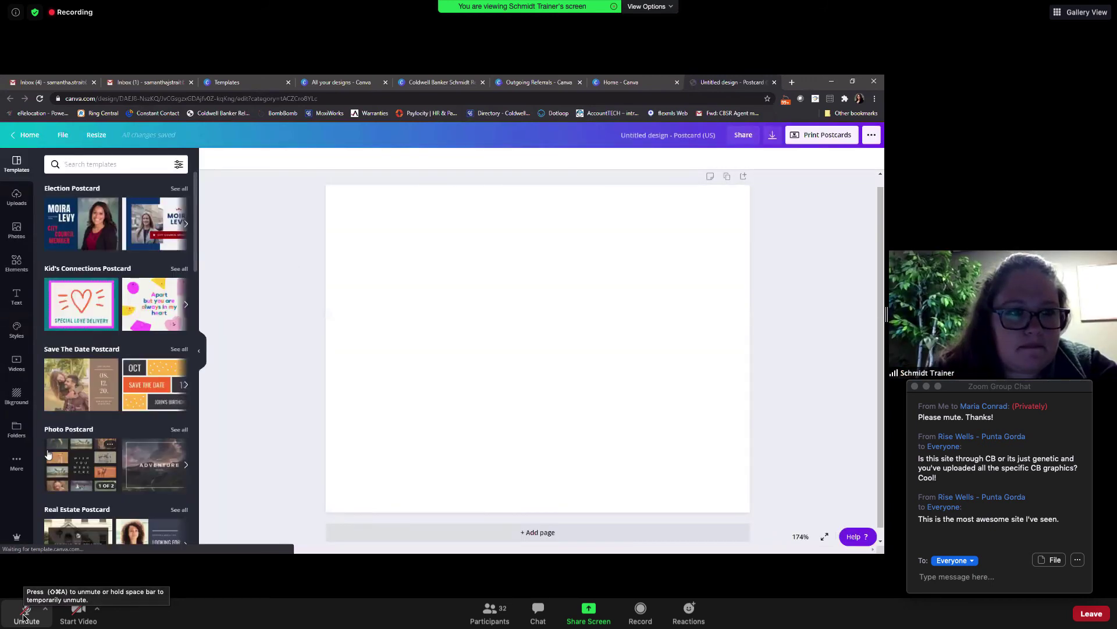
{"action": "scroll", "coordinate": [105, 515], "scroll_direction": "down", "scroll_amount": 2}
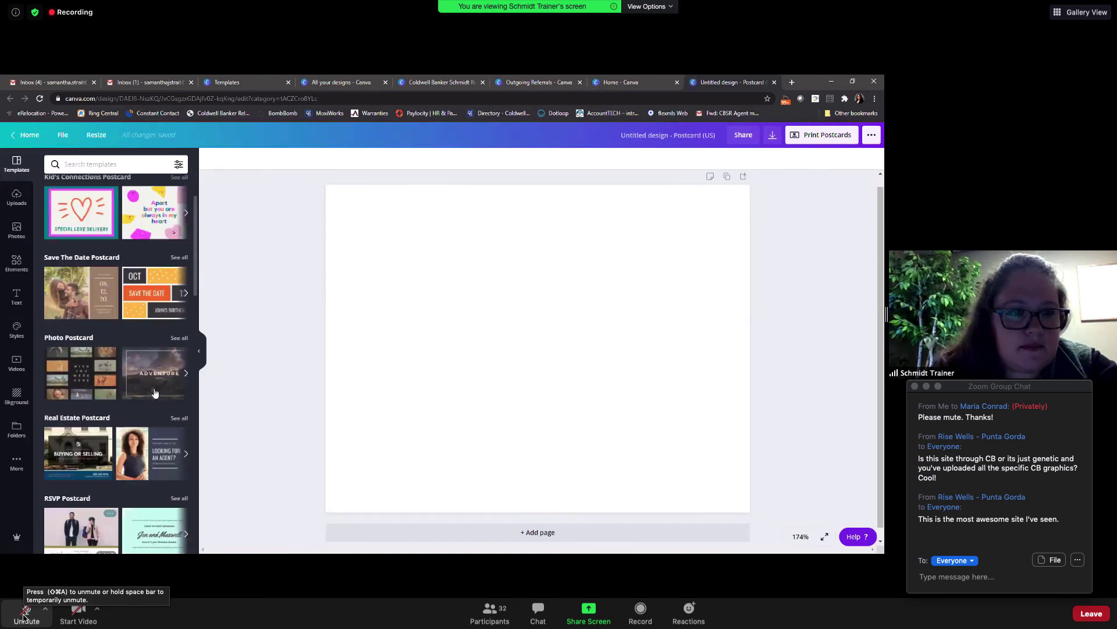
{"action": "scroll", "coordinate": [176, 392], "scroll_direction": "down", "scroll_amount": 1}
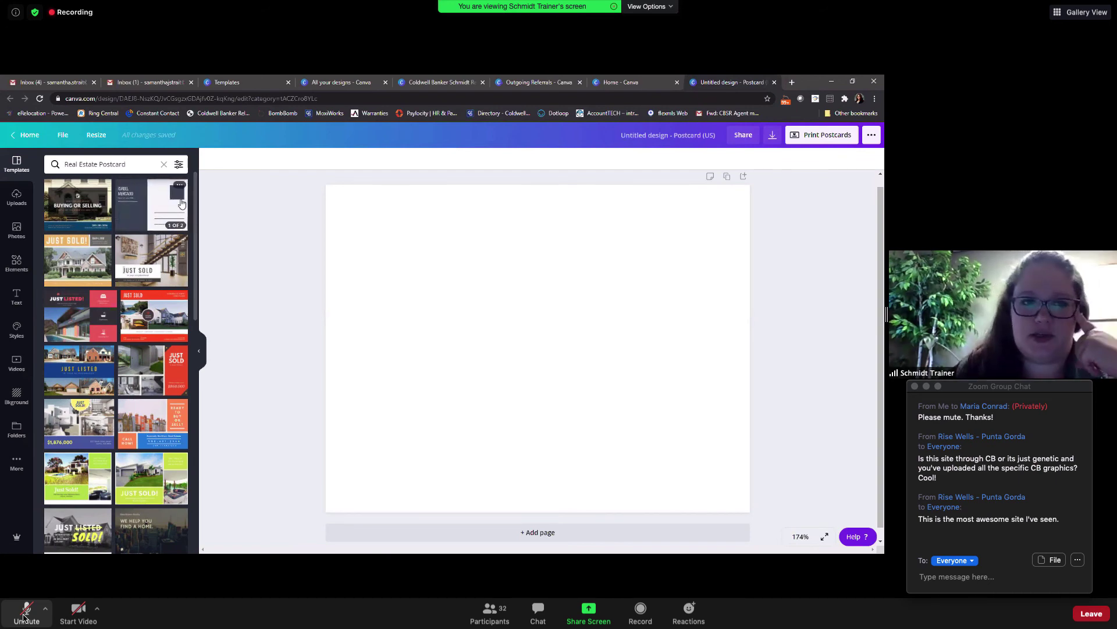
{"action": "left_click", "coordinate": [180, 201]}
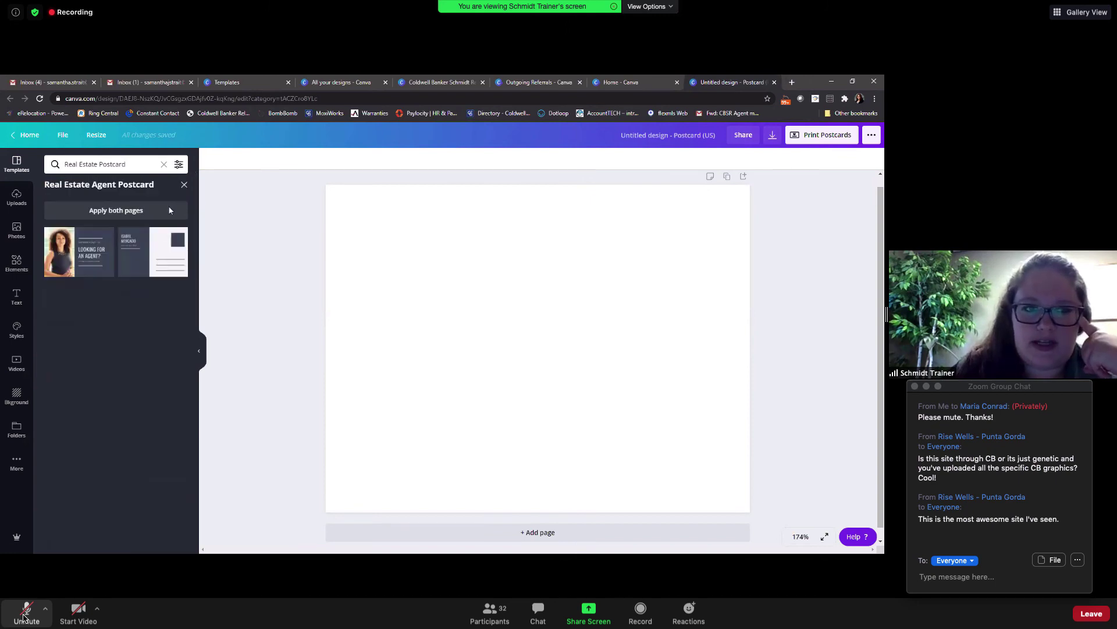
{"action": "left_click", "coordinate": [117, 216]}
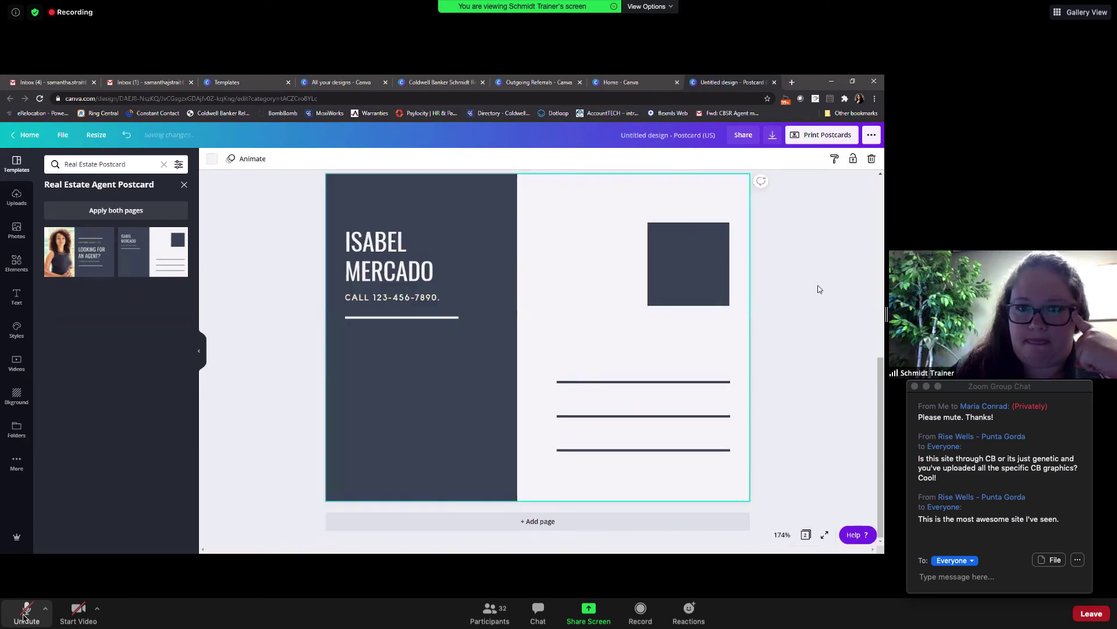
Step: Look over the front and back of the postcard and unmute the Zoom microphone
{"action": "scroll", "coordinate": [819, 289], "scroll_direction": "up", "scroll_amount": 4}
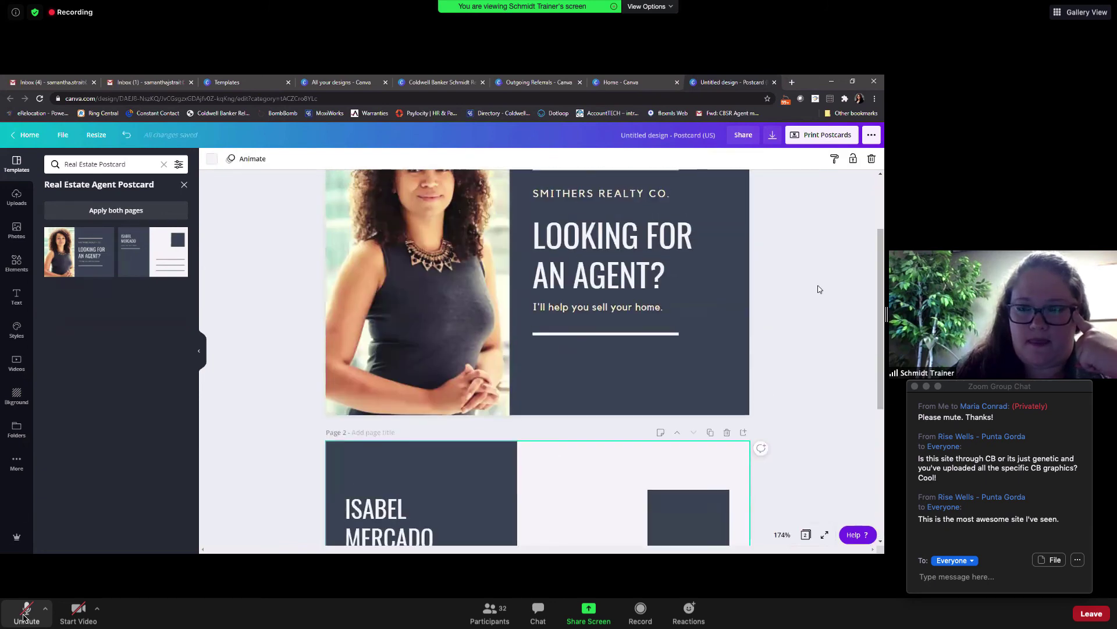
{"action": "scroll", "coordinate": [819, 290], "scroll_direction": "down", "scroll_amount": 5}
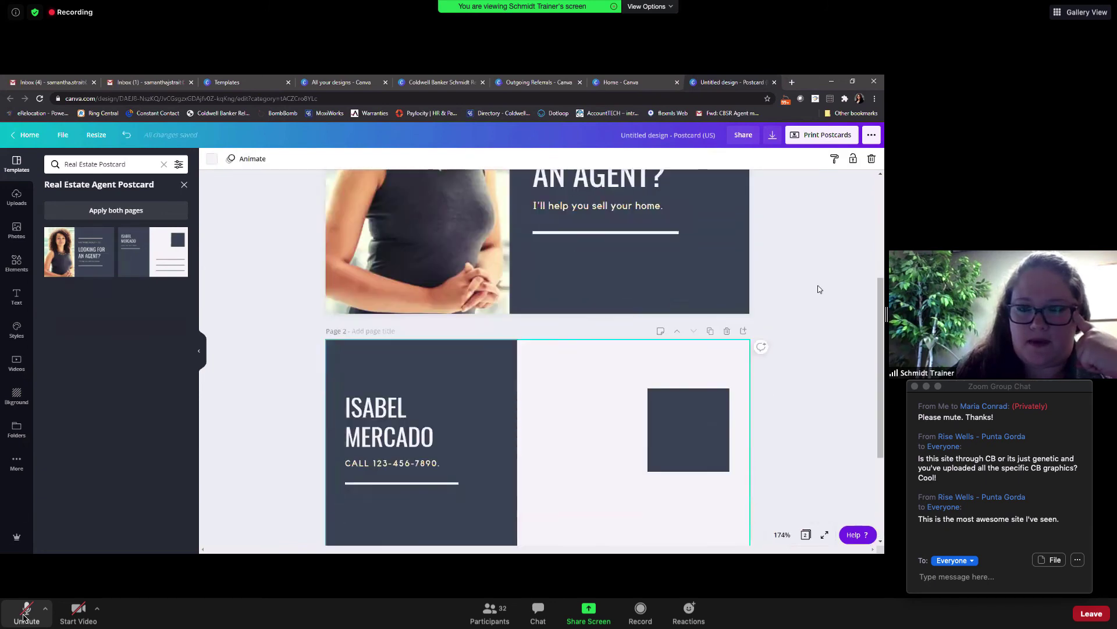
{"action": "scroll", "coordinate": [819, 289], "scroll_direction": "up", "scroll_amount": 1}
{"action": "scroll", "coordinate": [819, 289], "scroll_direction": "up", "scroll_amount": 4}
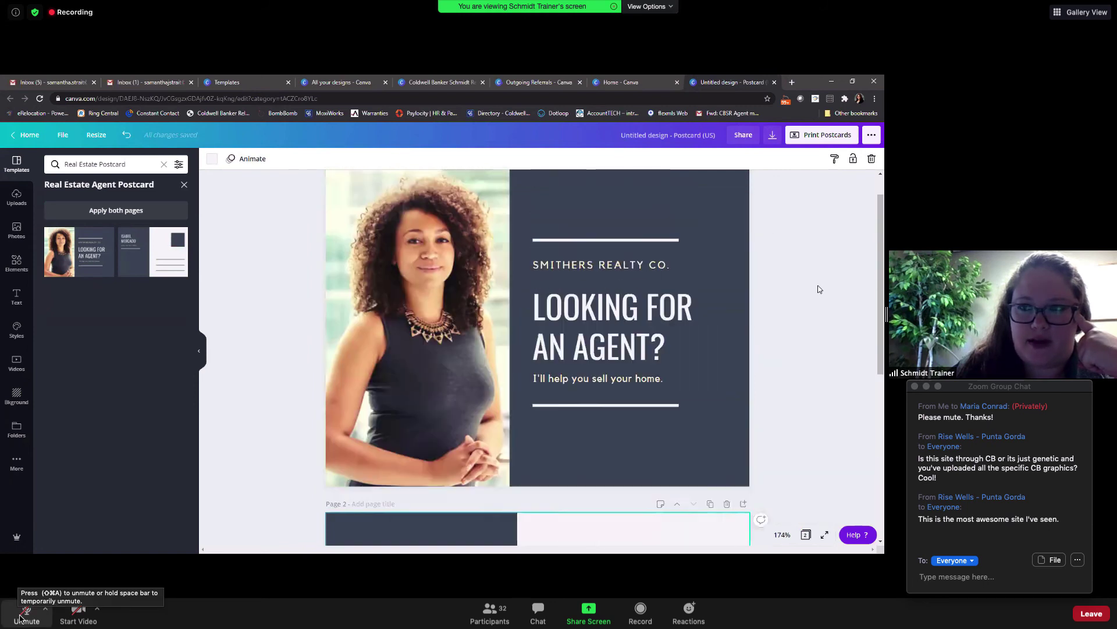
{"action": "left_click", "coordinate": [23, 615]}
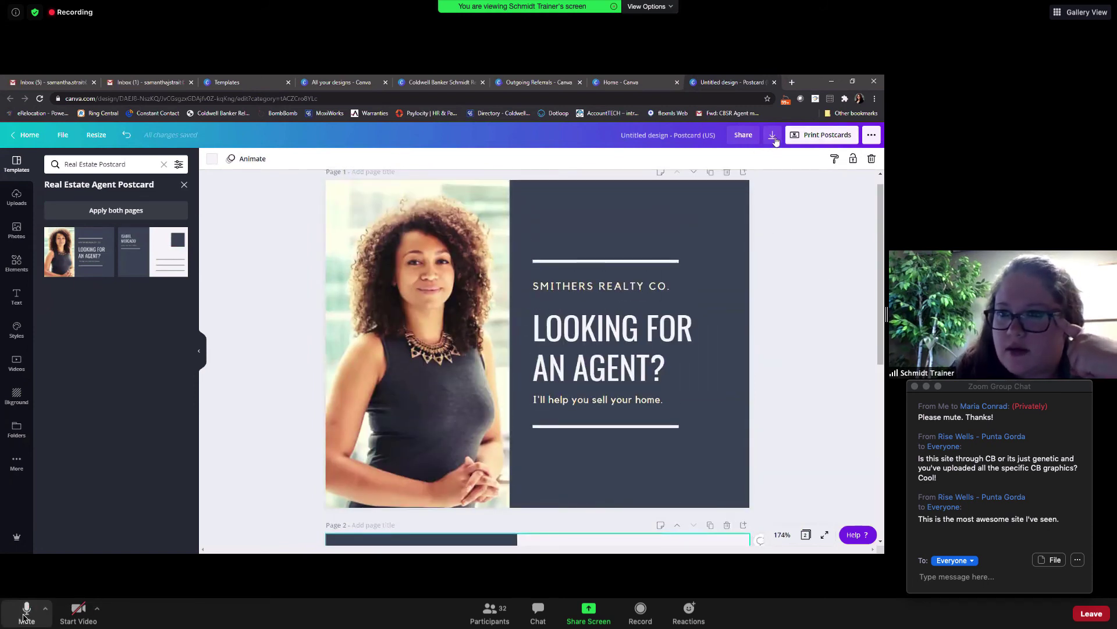
Step: Check the available download file types and download all pages of the postcard as PDF Print
{"action": "left_click", "coordinate": [775, 136]}
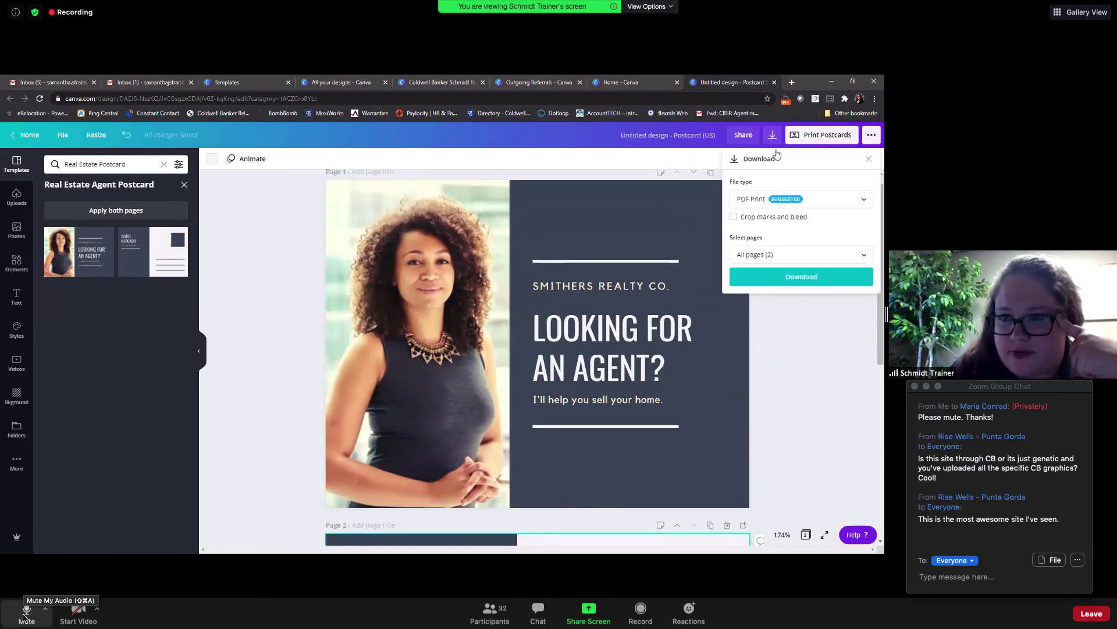
{"action": "left_click", "coordinate": [796, 207]}
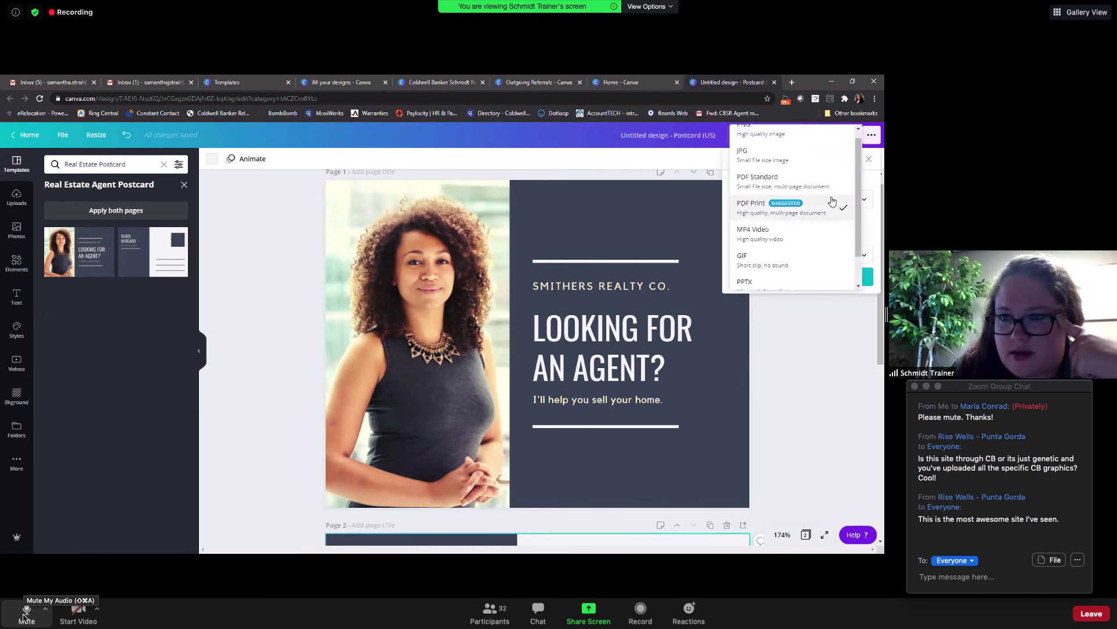
{"action": "left_click", "coordinate": [797, 216]}
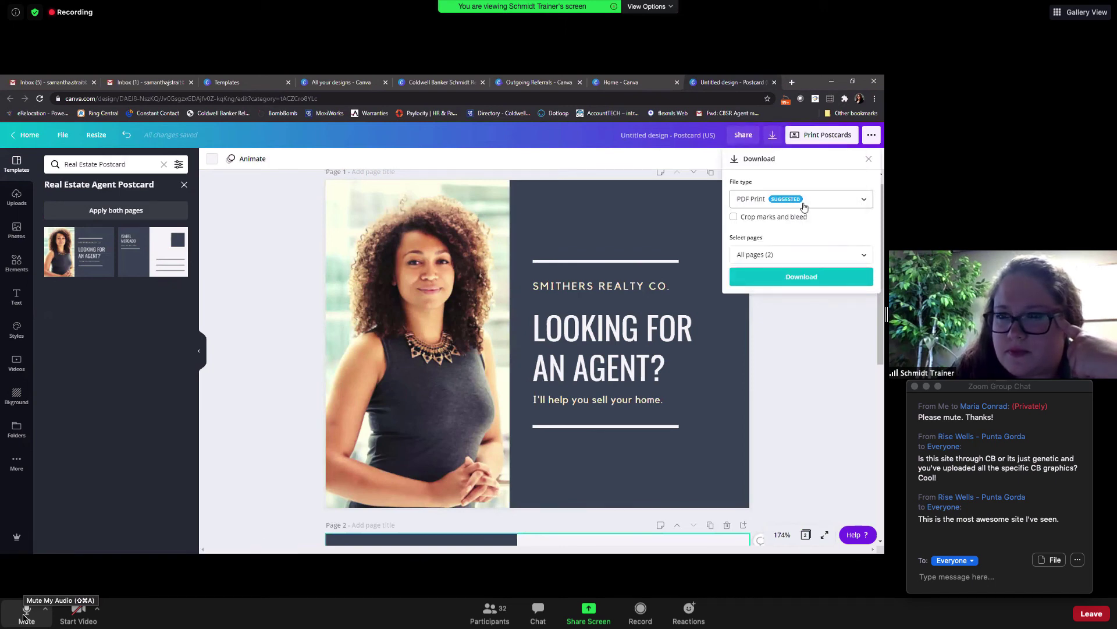
{"action": "left_click", "coordinate": [804, 207]}
{"action": "scroll", "coordinate": [806, 216], "scroll_direction": "down", "scroll_amount": 2}
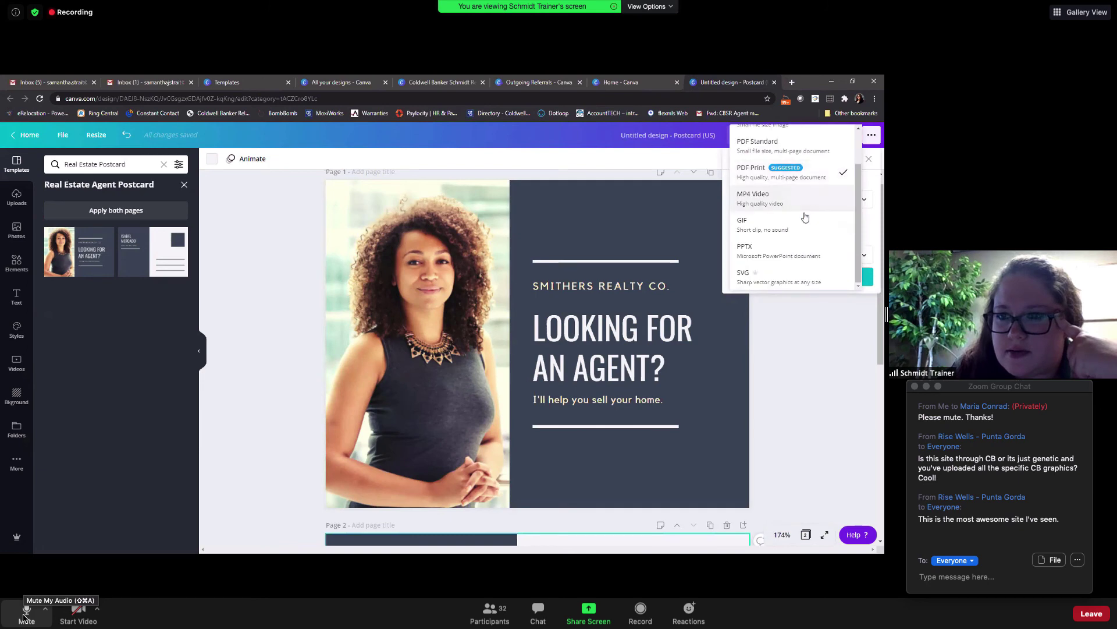
{"action": "scroll", "coordinate": [803, 220], "scroll_direction": "up", "scroll_amount": 2}
{"action": "left_click", "coordinate": [799, 219]}
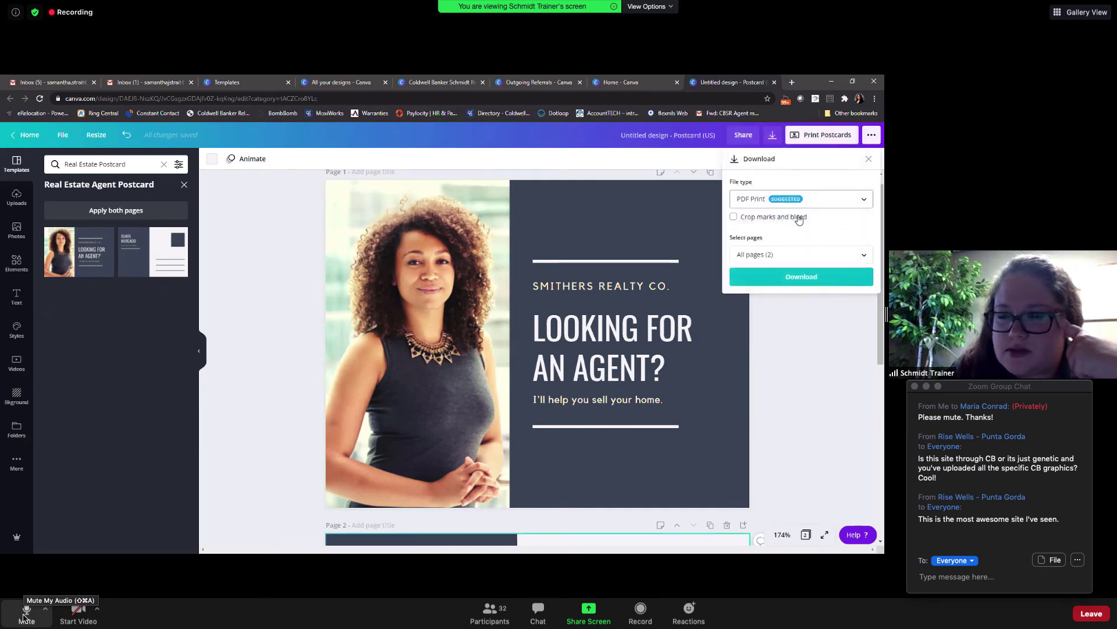
{"action": "left_click", "coordinate": [808, 275]}
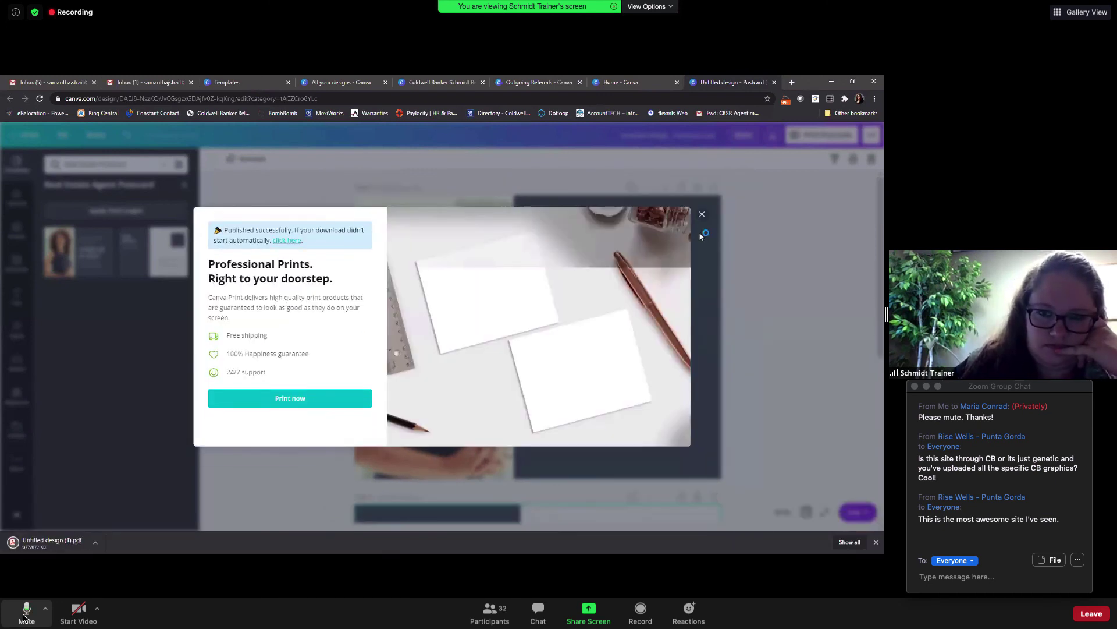
Step: Open the downloaded postcard PDF and look over both of its pages in the print preview
{"action": "left_click", "coordinate": [55, 544]}
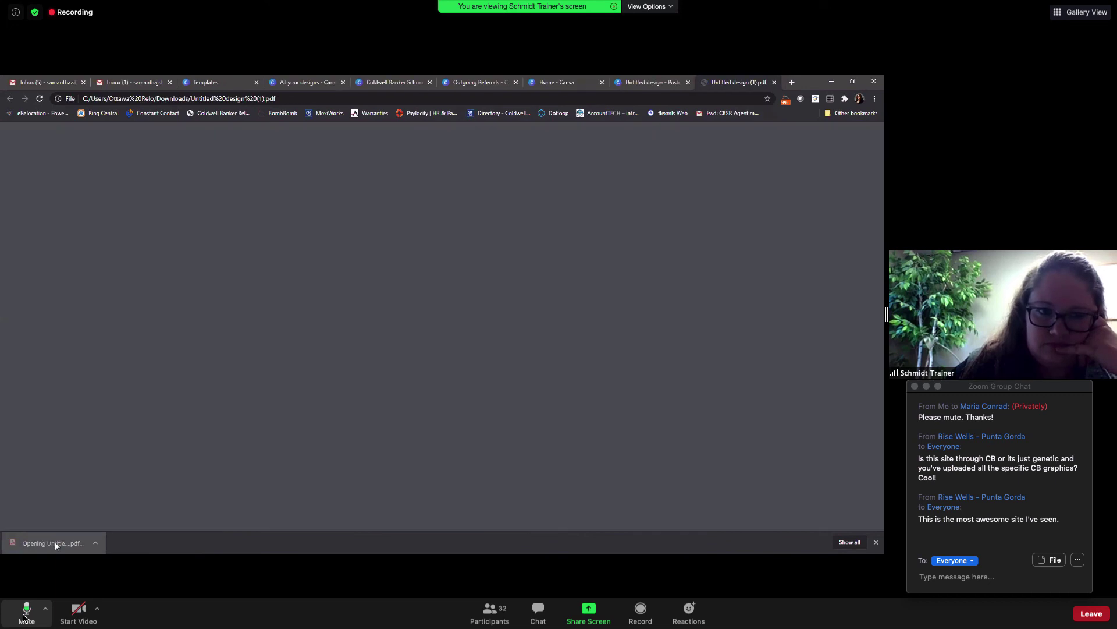
{"action": "left_click", "coordinate": [24, 616]}
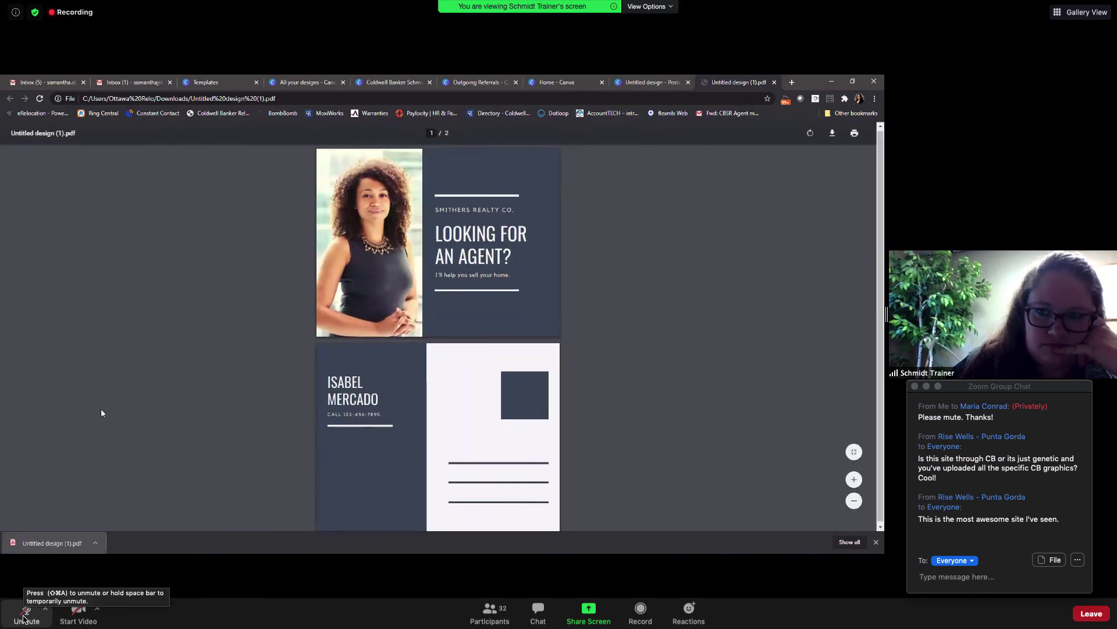
{"action": "left_click", "coordinate": [875, 542]}
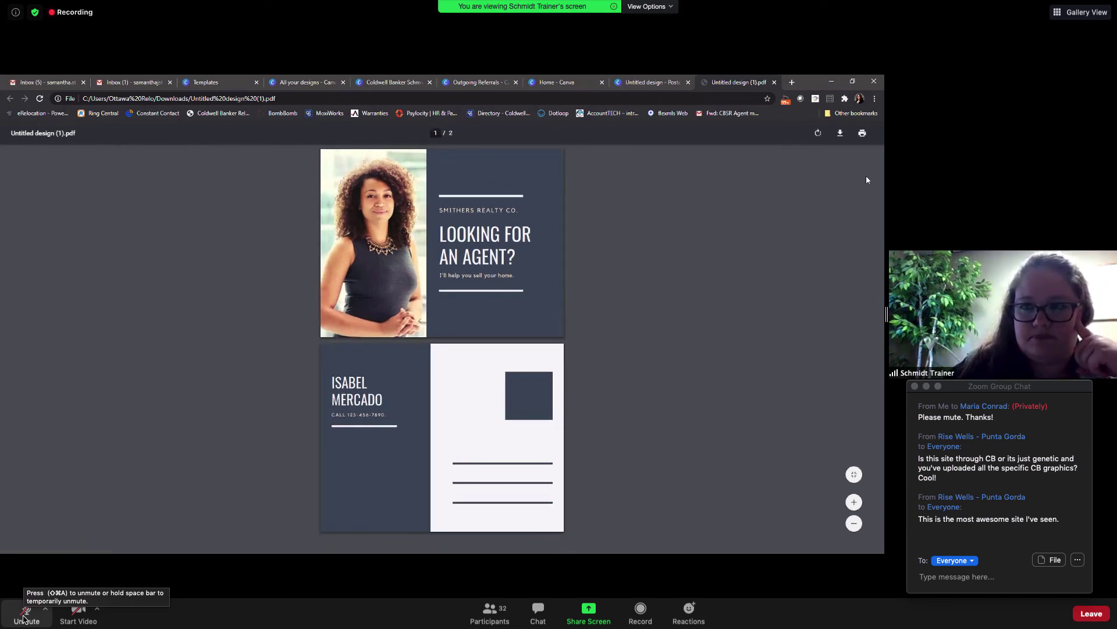
{"action": "left_click", "coordinate": [865, 135]}
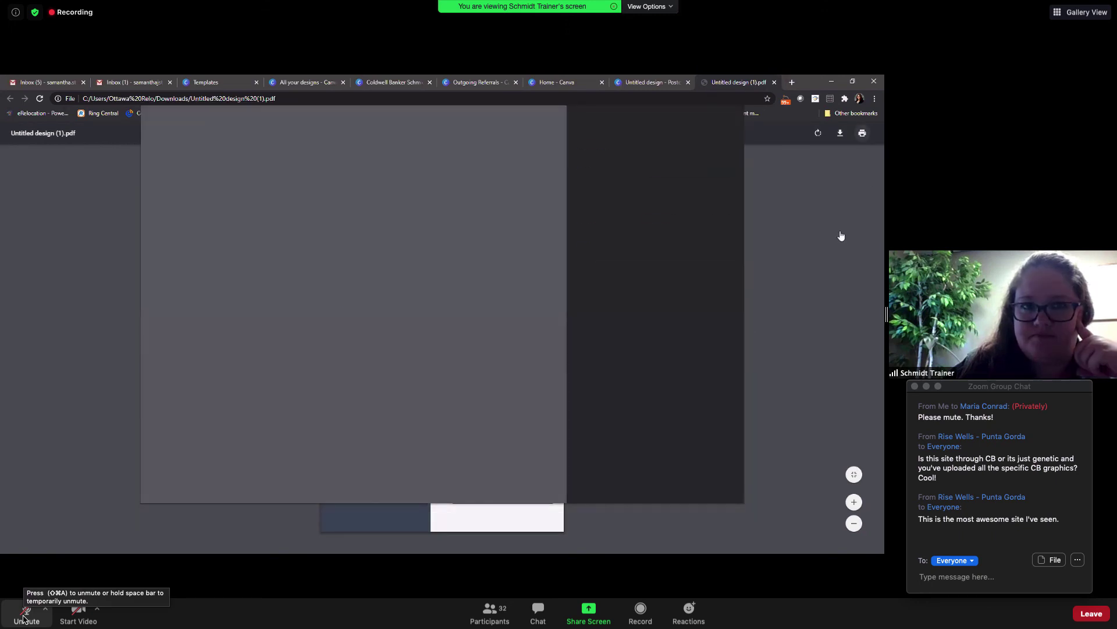
{"action": "left_click", "coordinate": [24, 618]}
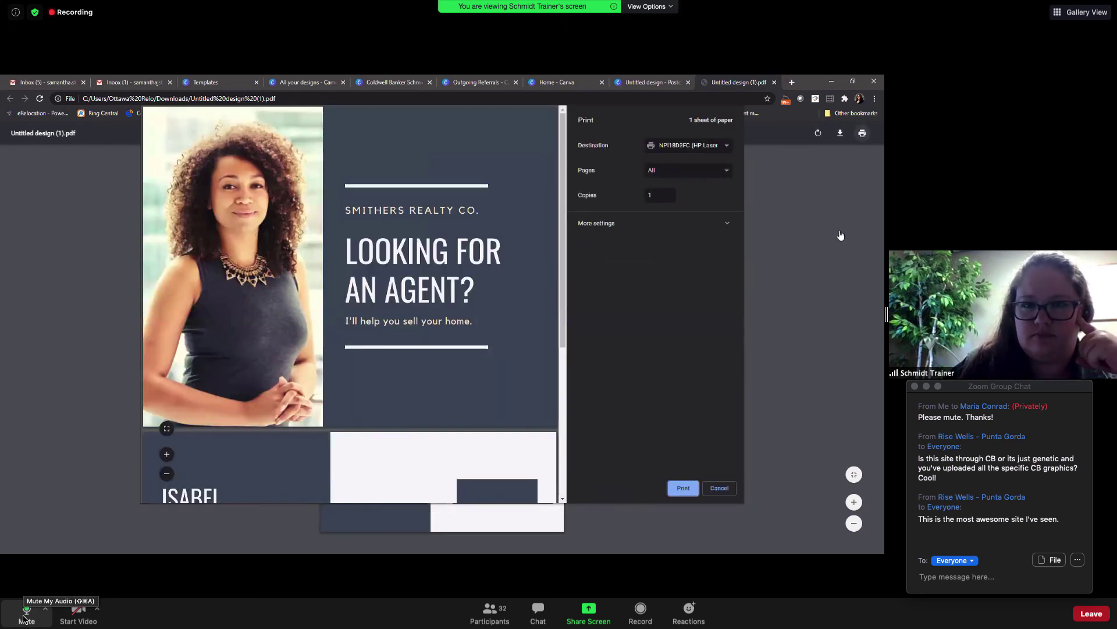
{"action": "scroll", "coordinate": [355, 250], "scroll_direction": "down", "scroll_amount": 5}
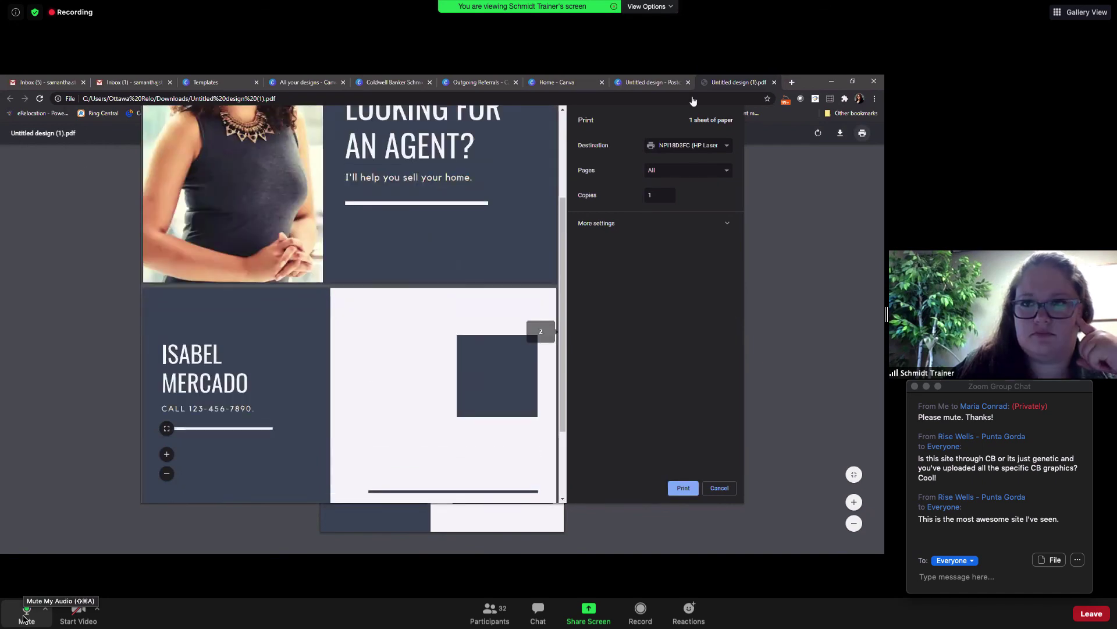
Step: Return to the postcard design, dismiss the Professional Prints offer and mute the Zoom microphone
{"action": "left_click", "coordinate": [670, 82]}
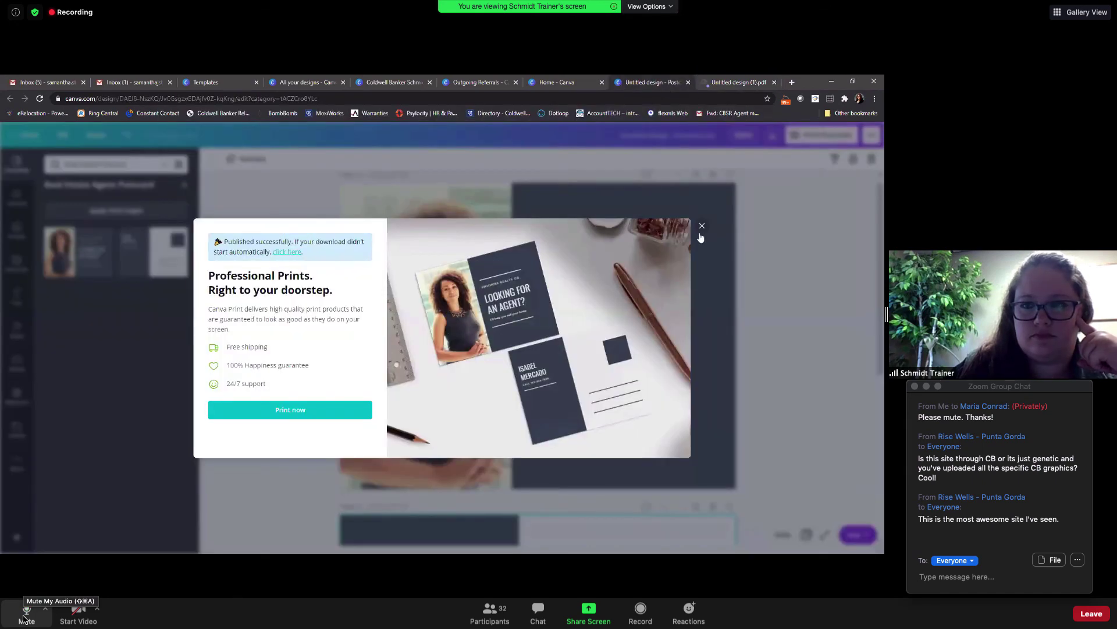
{"action": "left_click", "coordinate": [702, 225]}
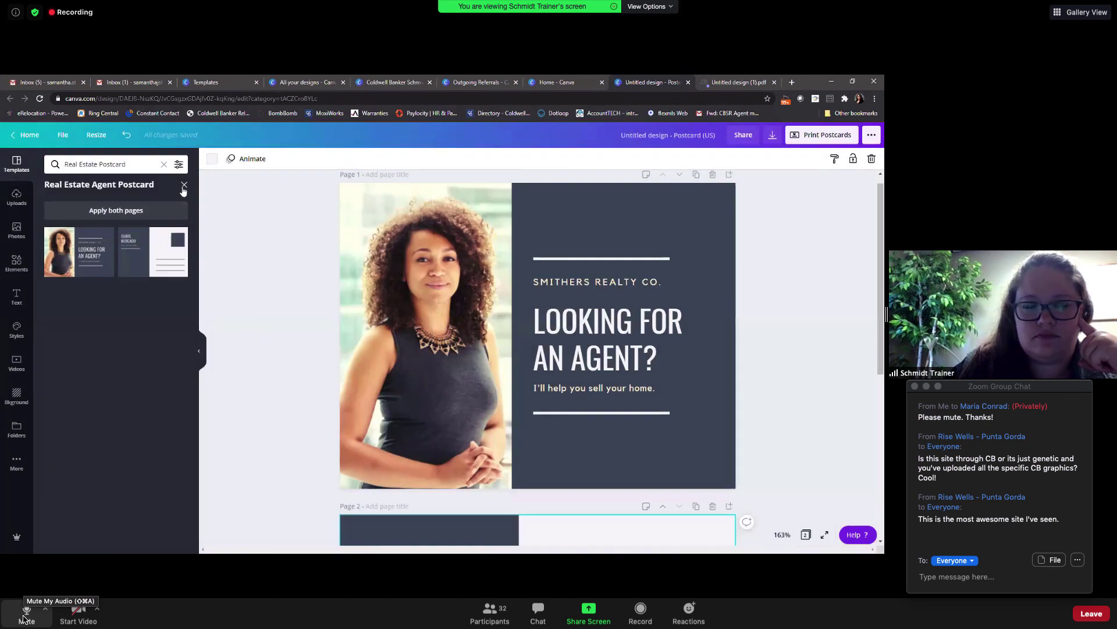
{"action": "left_click", "coordinate": [25, 615]}
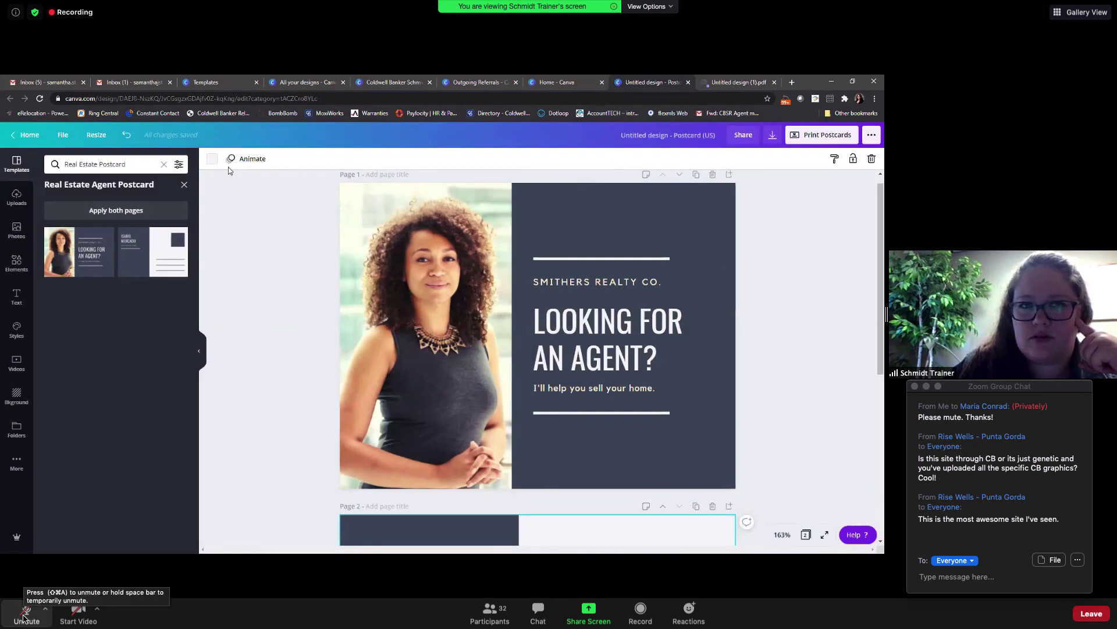
Step: Look through the publishing options for the postcard and the size, paper and quantity choices under Print Postcards
{"action": "left_click", "coordinate": [873, 135]}
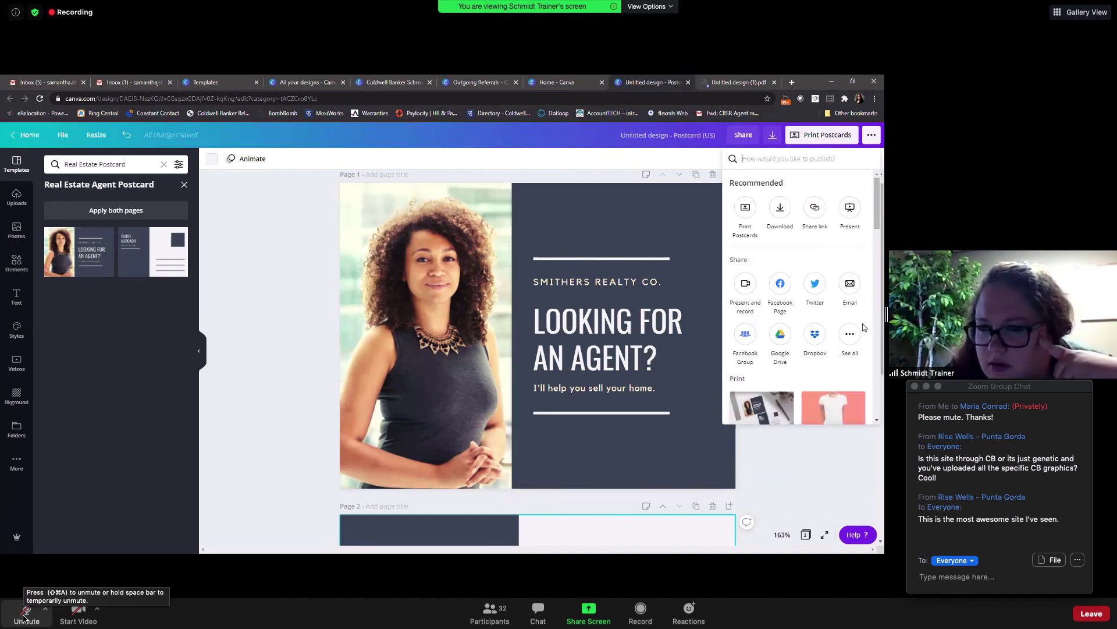
{"action": "scroll", "coordinate": [860, 333], "scroll_direction": "down", "scroll_amount": 3}
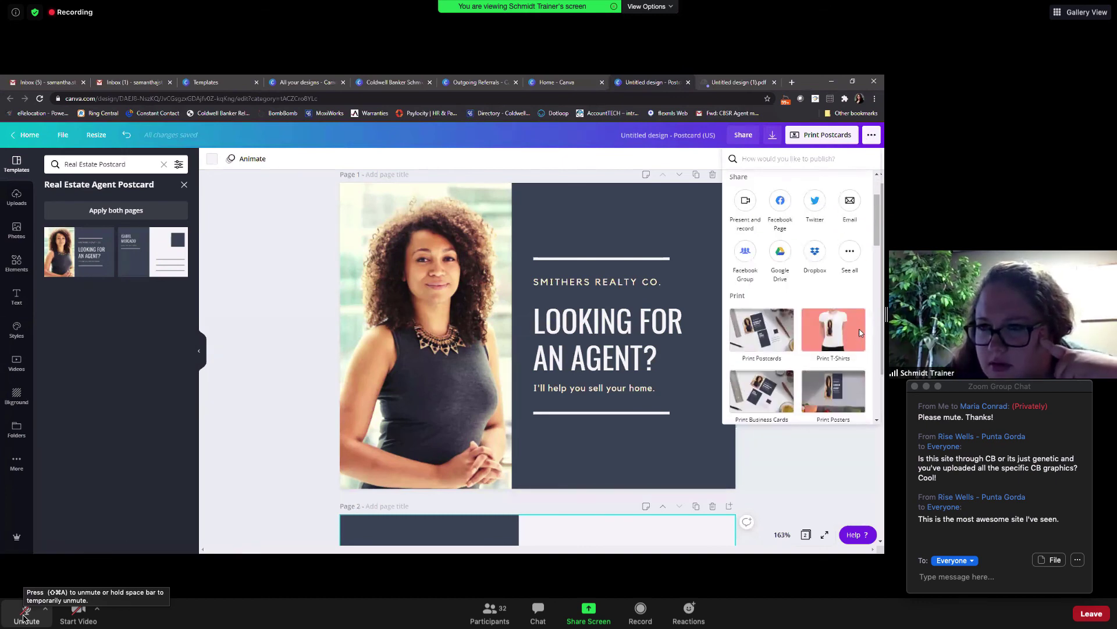
{"action": "scroll", "coordinate": [814, 326], "scroll_direction": "up", "scroll_amount": 3}
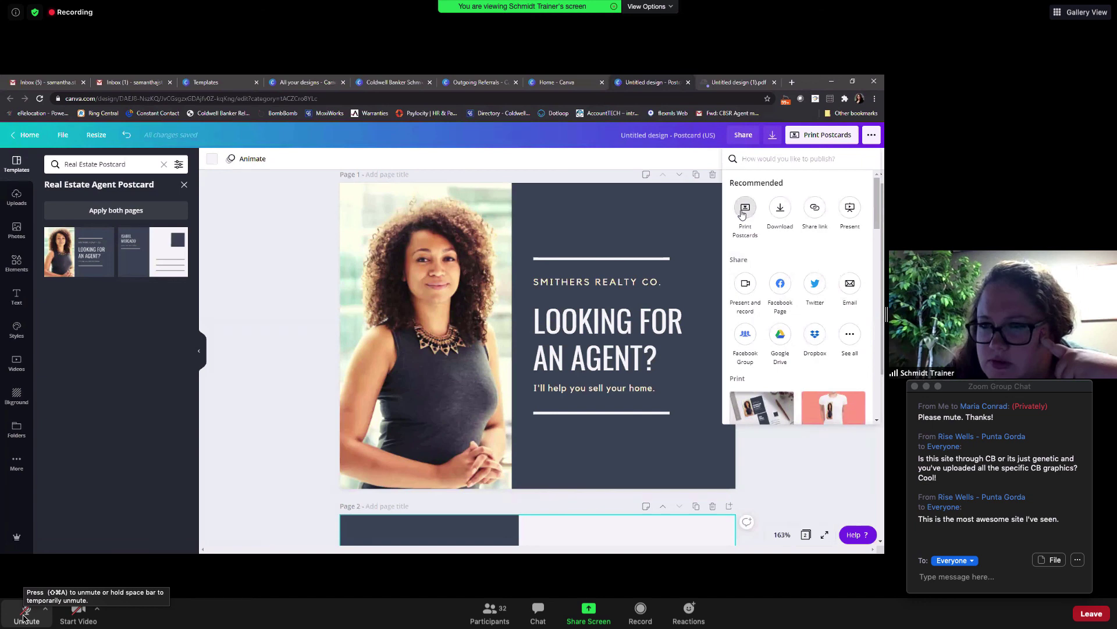
{"action": "left_click", "coordinate": [745, 211]}
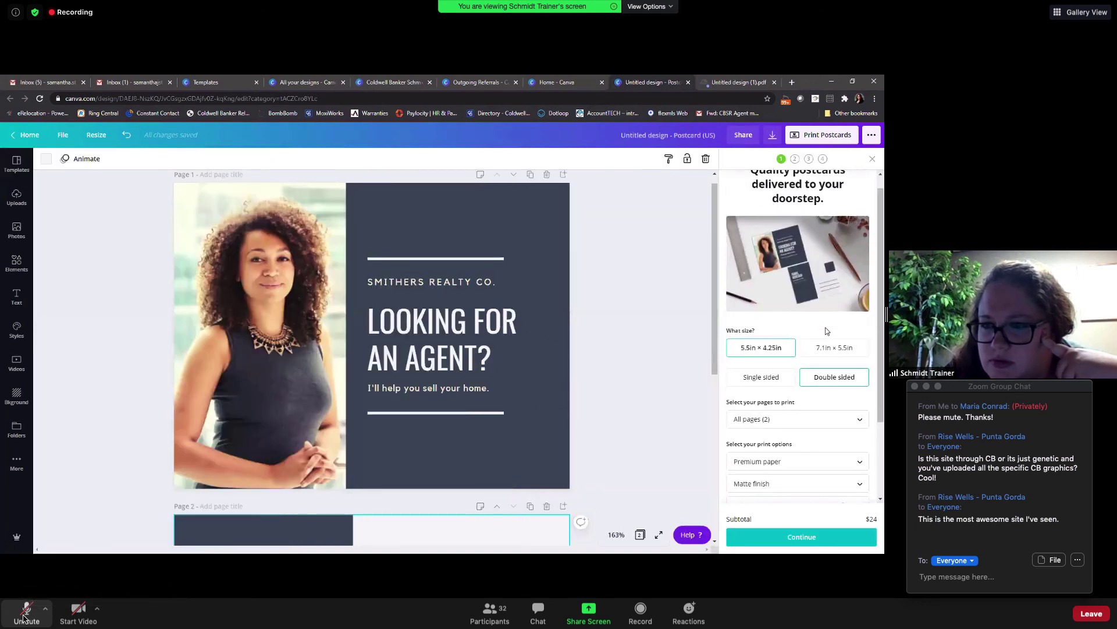
{"action": "scroll", "coordinate": [825, 327], "scroll_direction": "down", "scroll_amount": 1}
{"action": "scroll", "coordinate": [883, 367], "scroll_direction": "down", "scroll_amount": 1}
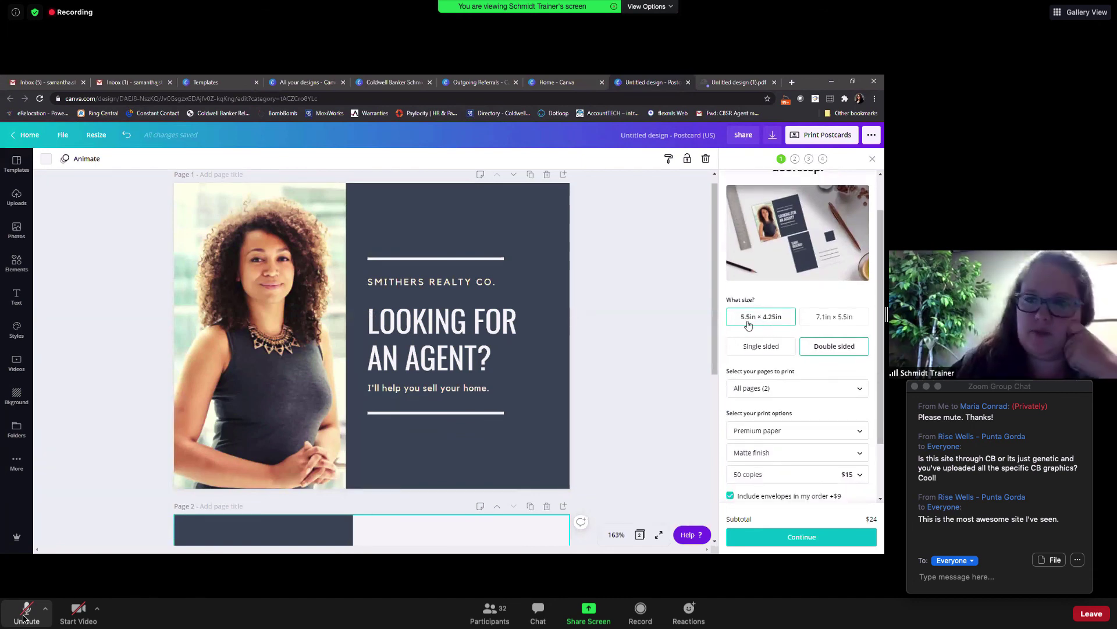
Step: Go back to the Canva home page and look through the Prints, Documents and Marketing design types
{"action": "left_click", "coordinate": [13, 135]}
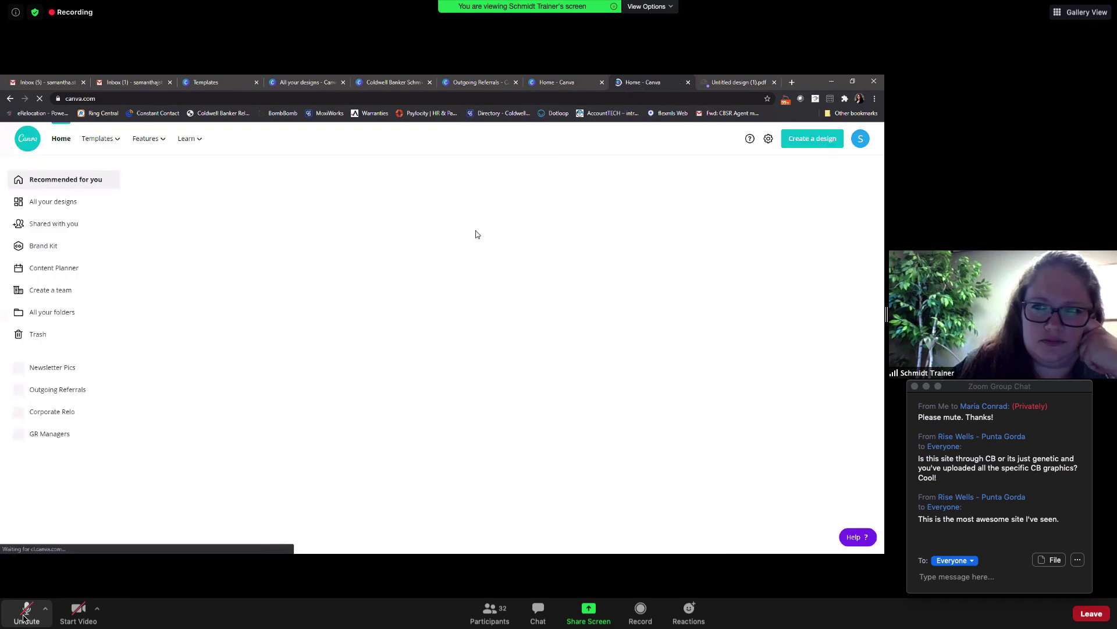
{"action": "scroll", "coordinate": [540, 334], "scroll_direction": "down", "scroll_amount": 1}
{"action": "scroll", "coordinate": [540, 334], "scroll_direction": "down", "scroll_amount": 2}
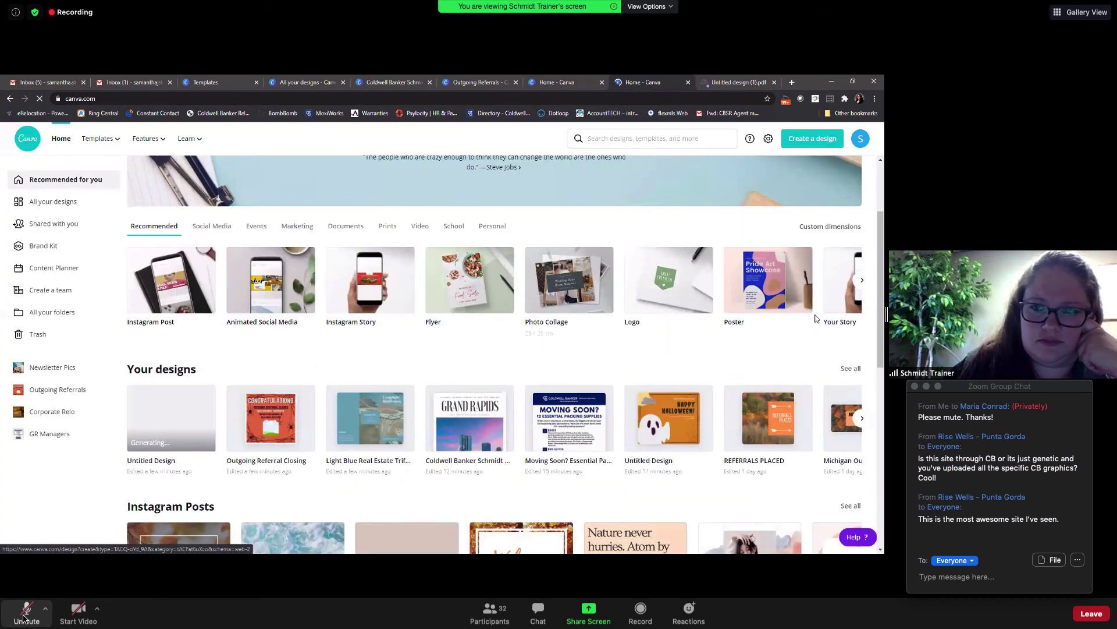
{"action": "left_click", "coordinate": [382, 226]}
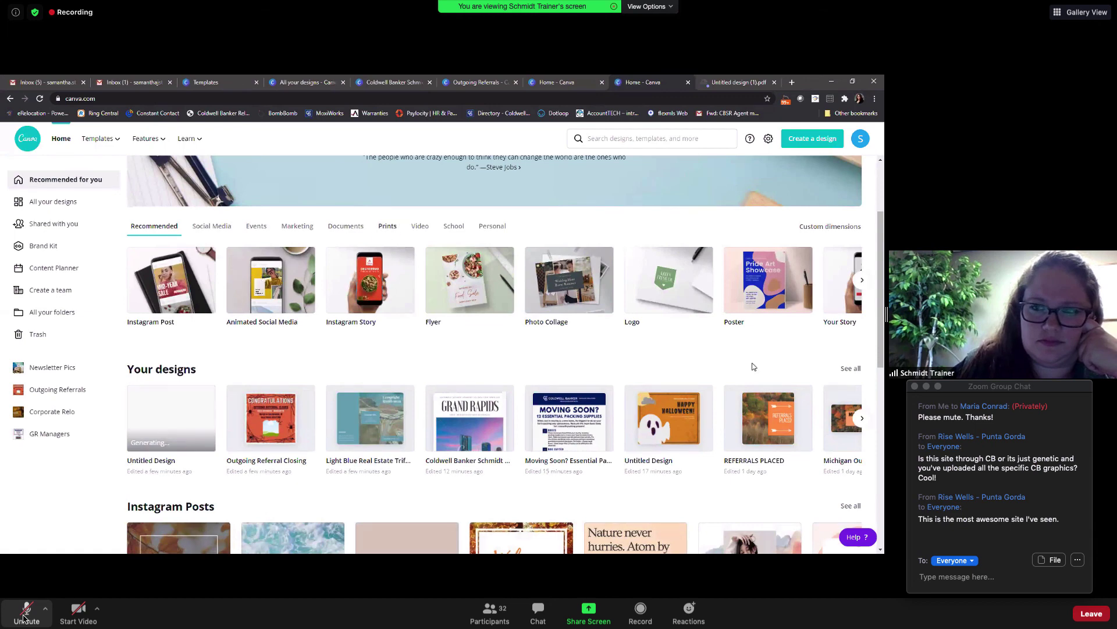
{"action": "left_click", "coordinate": [862, 279]}
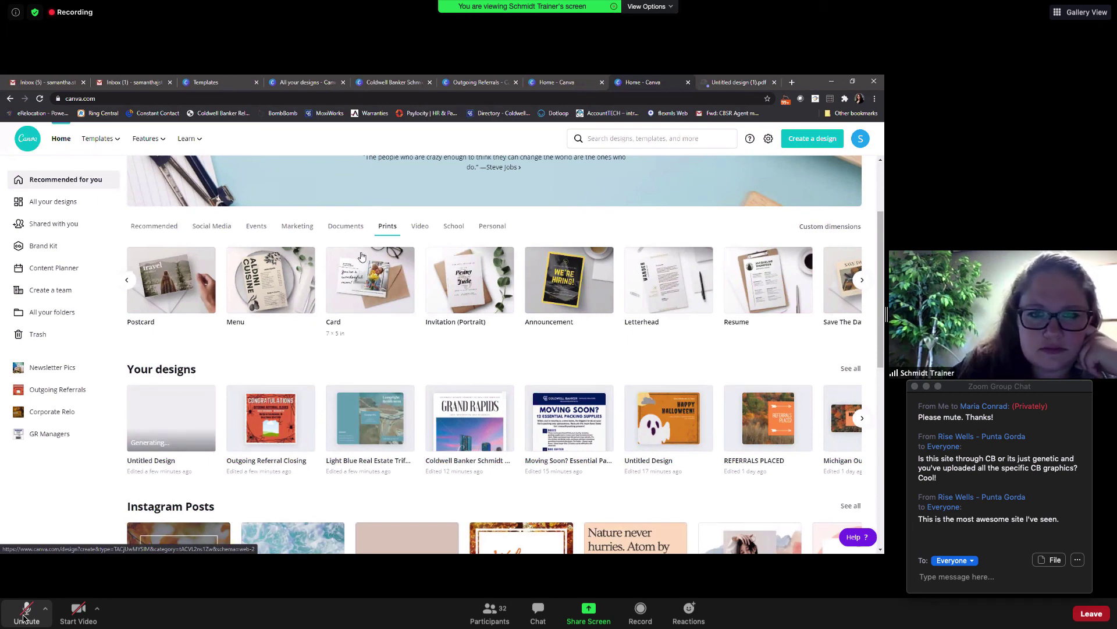
{"action": "left_click", "coordinate": [348, 227]}
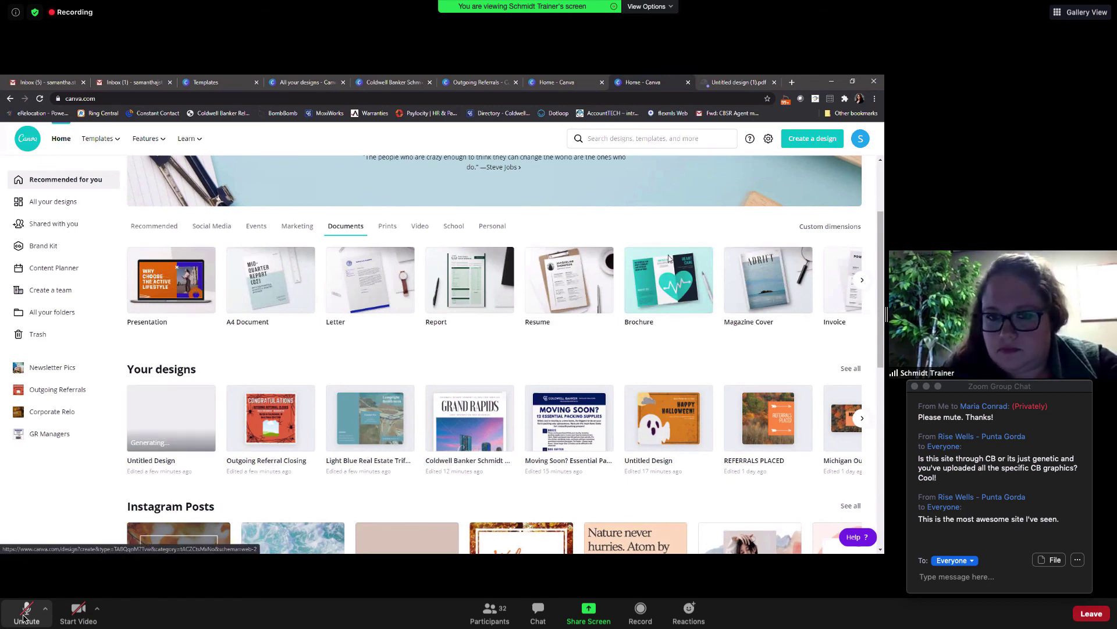
{"action": "left_click", "coordinate": [862, 280]}
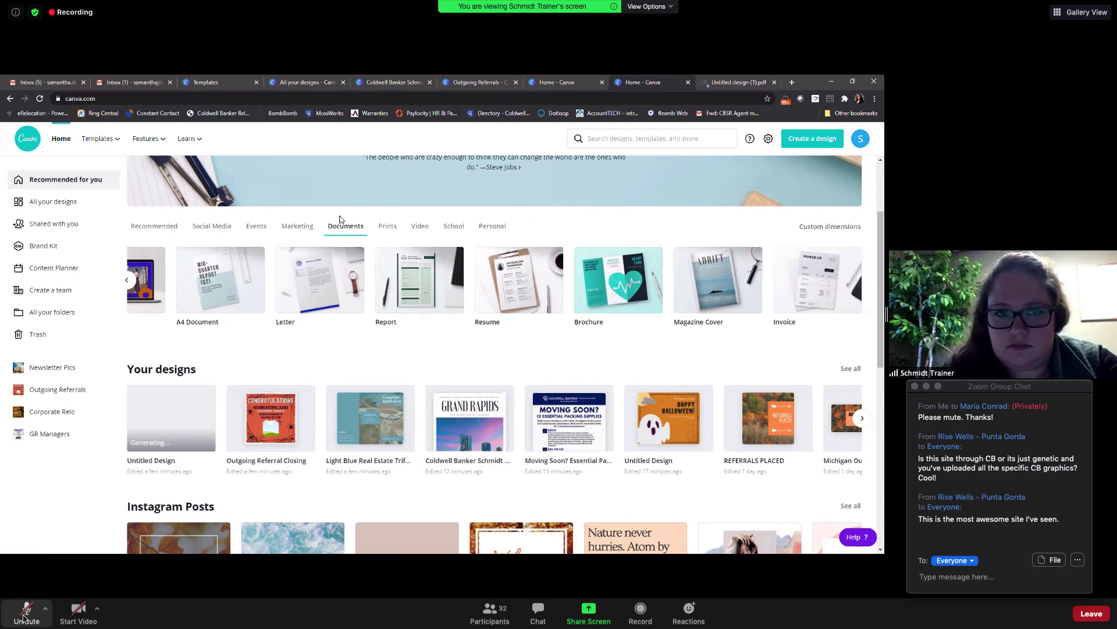
{"action": "left_click", "coordinate": [298, 228]}
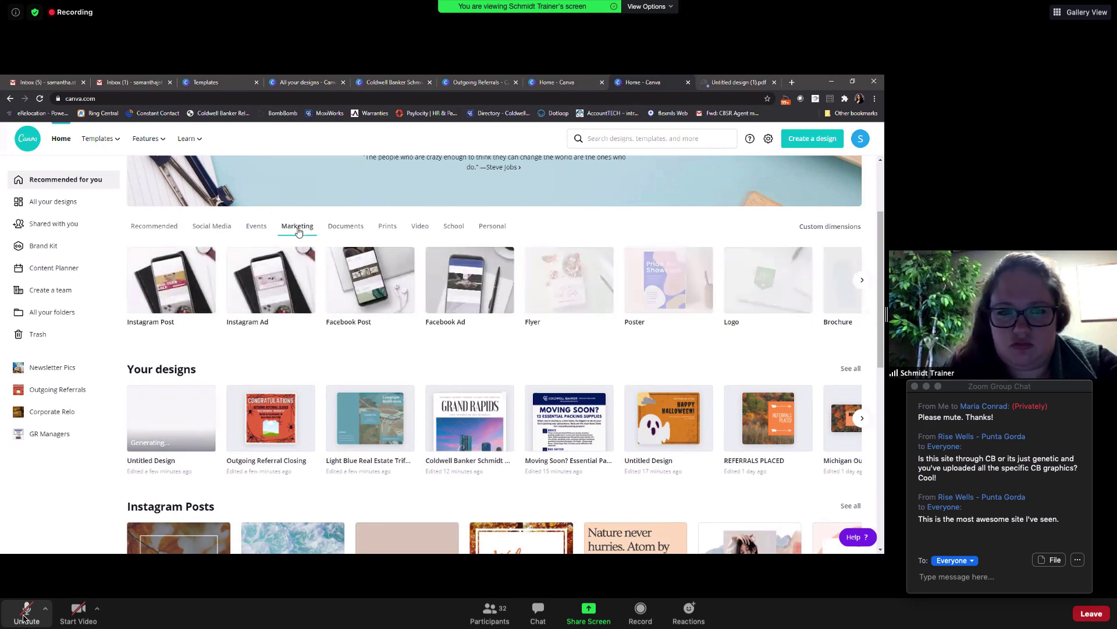